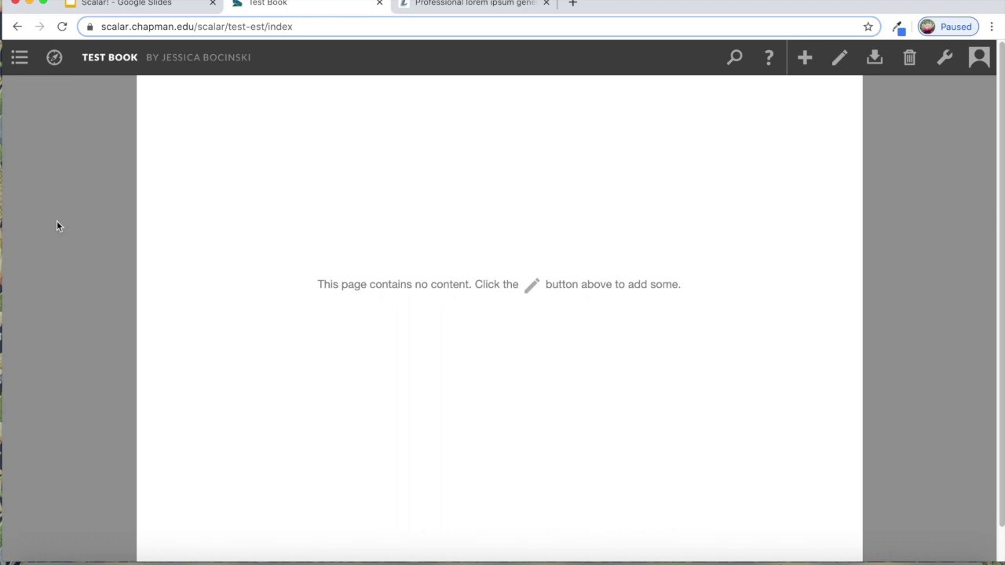
- Start a new Test Book page titled 'Cat Test Page', leaving description and body empty
left_click(806, 61)
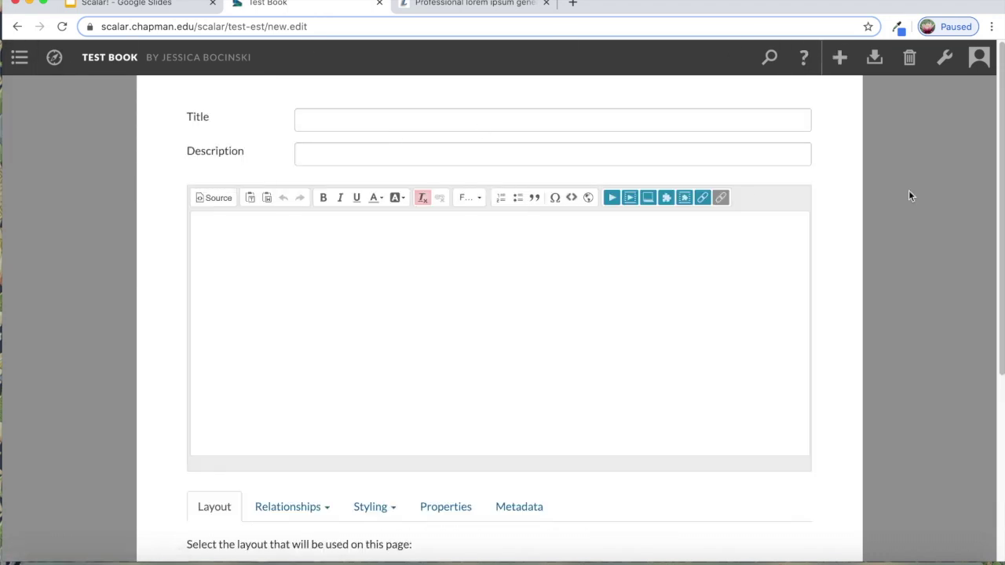
left_click_drag(1002, 206, 1001, 154)
left_click_drag(1002, 233, 968, 232)
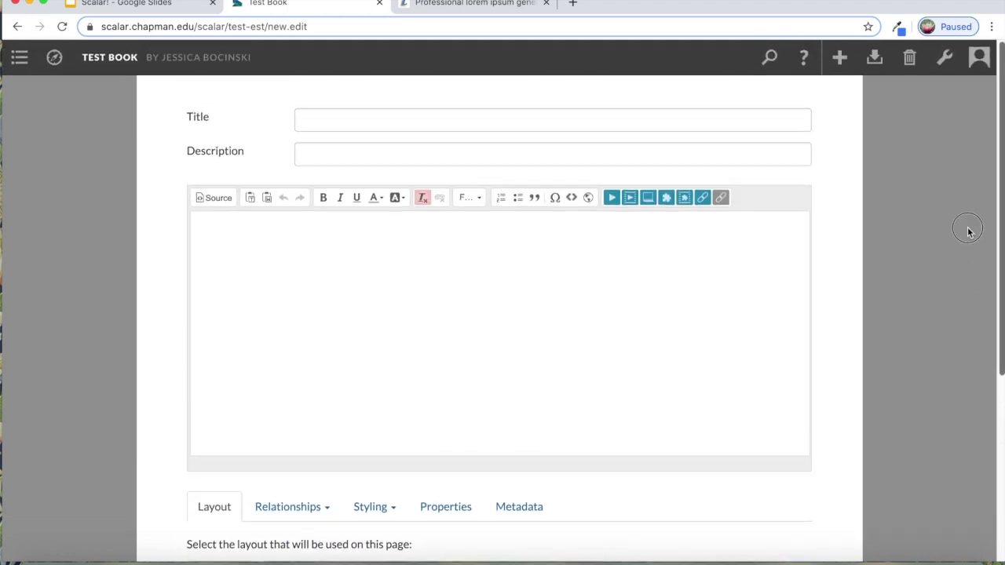
left_click(349, 123)
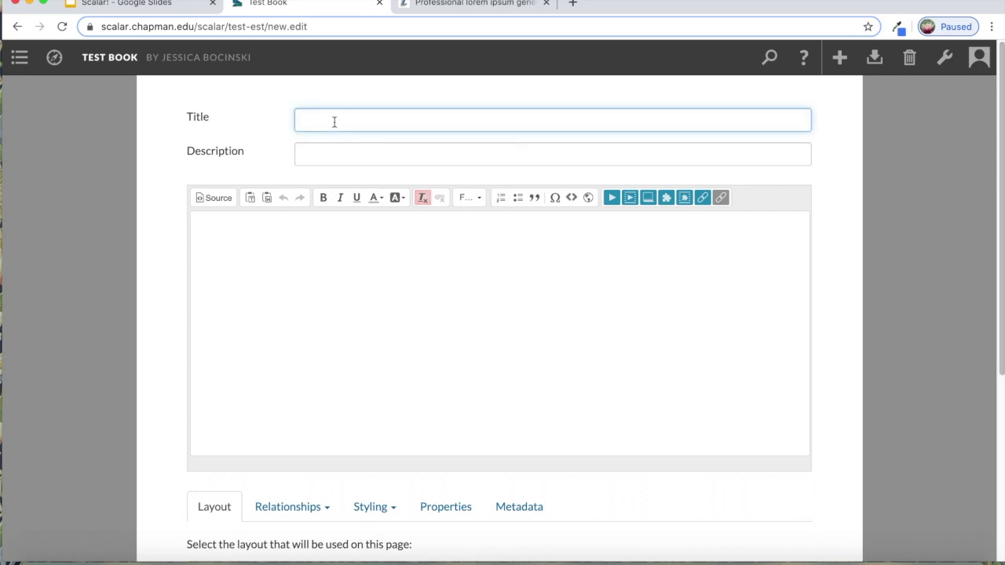
type("Cat Test Page")
left_click(349, 156)
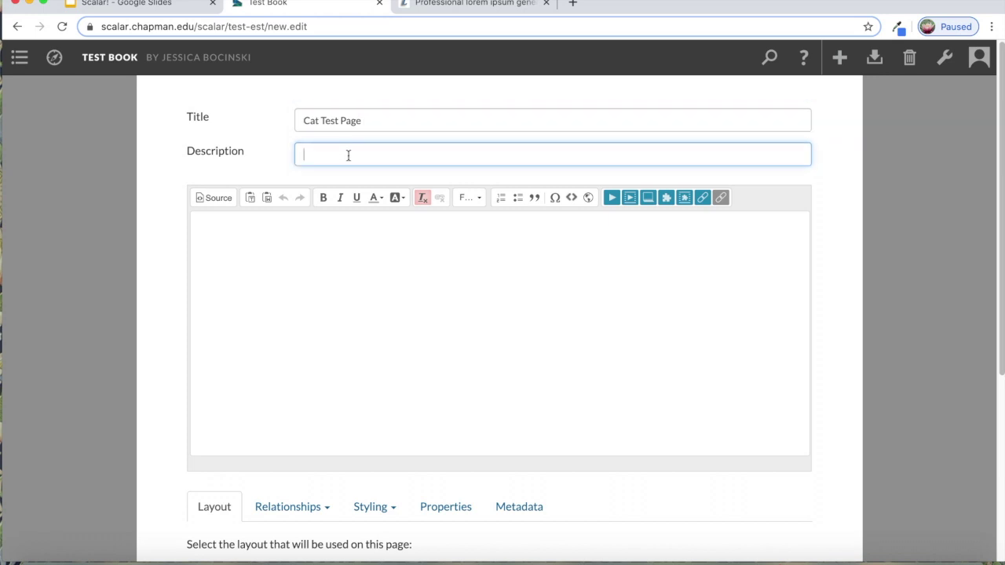
left_click(306, 274)
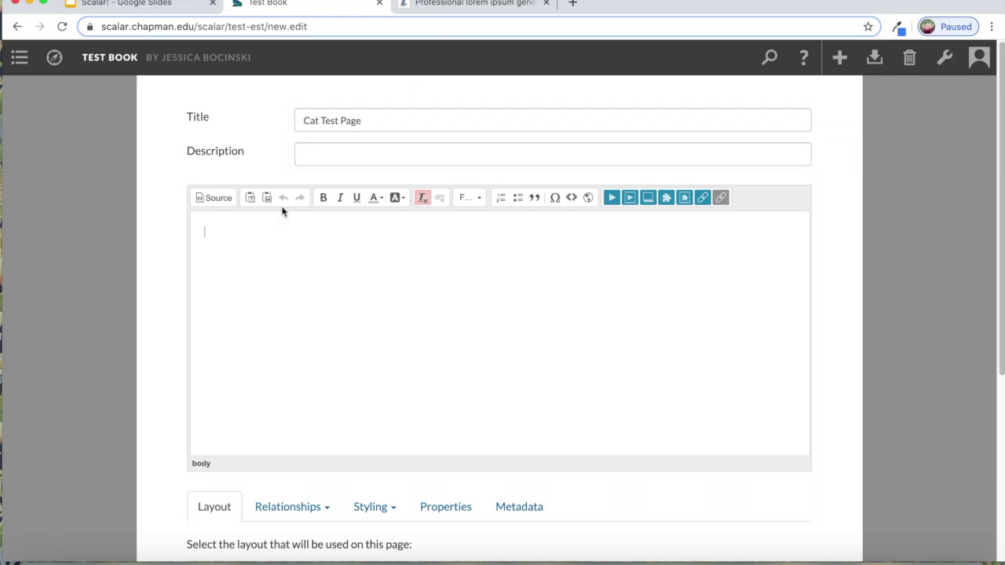
- Select all of the generated lorem ipsum paragraphs in the Lorem Ipsum Generator
left_click(471, 6)
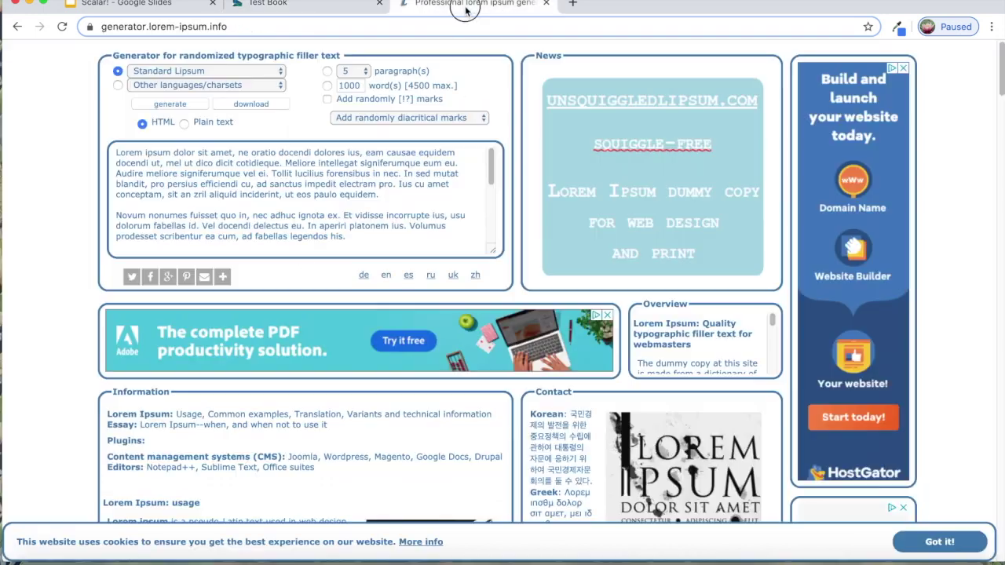
left_click_drag(346, 238, 87, 146)
left_click(120, 153)
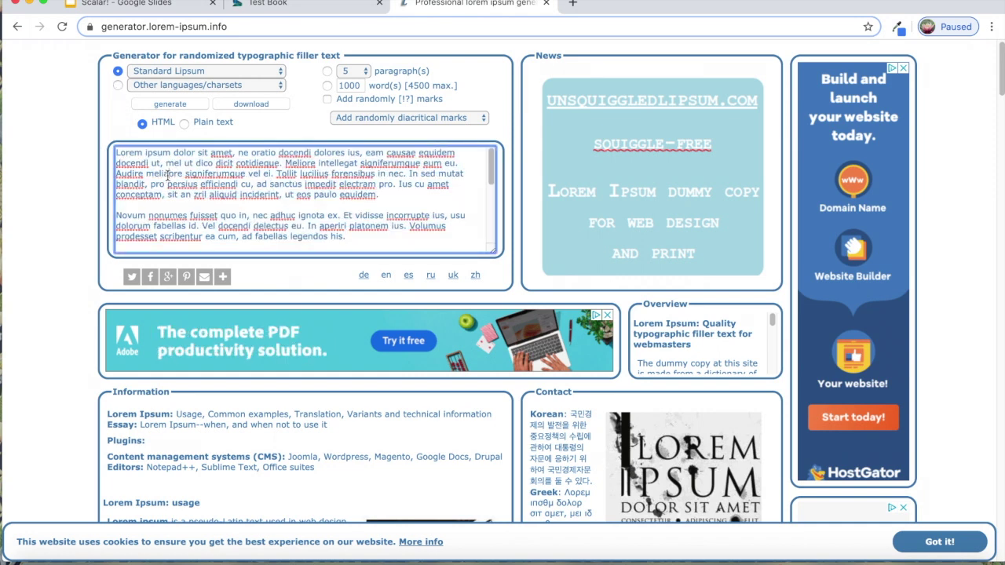
key("super+a")
- Paste the lorem ipsum paragraphs into the Cat Test Page body
left_click(260, 4)
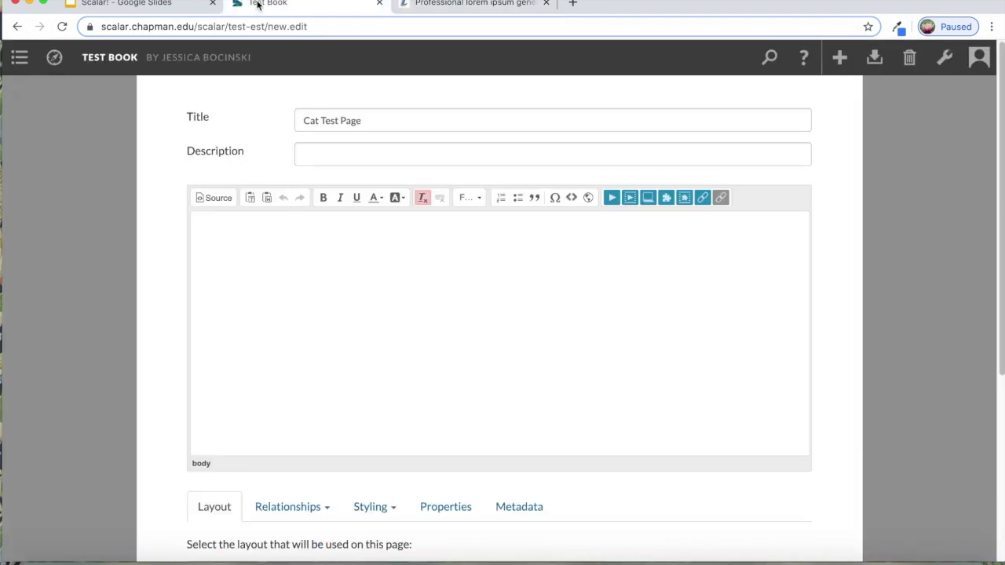
left_click(239, 217)
type("Lorem ipsum dolor sit amet, ne oratio docendi dolores ius, eam causae equidem docendi ut, mel ut dico dicit cotidieque. Meliore intellegat signiferumque eum eu. Audire meliaore signiferumque vel ei. Tollit lucilius forensibus in nec. In sed mutat blandit, pro persius efficiendi cu, ad sanctus impedit electram pro. Ius cu amet conceptam, sit an zril aliquid inciderint, ut eos paulo equidem.  Novum nonumes fuisset quo in, nec adhuc ignota ex. Et vidisse incorrupte ius, usu dolorum fabellas id. Vel docendi delectus eu. In aperiri platonem ius. Volumus prodesset scribentur ea cum, ad fabellas legendos his.  Mutat mundi explicari in eum. Mea ad denique placerat concludaturque. Fabellas electram complectitur duo at, ut nec nonumy molestiae. Ea laudem feugait mediocritatem eam. Has ad debet mundi detraxit, malorum laboramus argumentum usu ea. Intellegat eloquentiam suscipiantur his te.  Ad per paulo labores. Fabulas disputando nam no. Ea wisi error pri. Prima consulatu ex vim, atqui affert nec an. Ut eos assum suavitate torquatos, in volumus reformidans theophrastus qui. His cu clita labitur. Nullam tempor atomorum te mel, usu accumsan suavitate no.  Nec choro nemore efficiendi ex. Pri laoreet assentior no, ei tale nostro vim, mea soluta delenit ut. Mei illud veritus ullamcorper in. Quo te essent consequuntur, pro vero aeterno ad. Offendit reprimique te qui, his an justo singulis. Ea explicari democritum necessitatibus sea, qui ea virtute inimicus.")
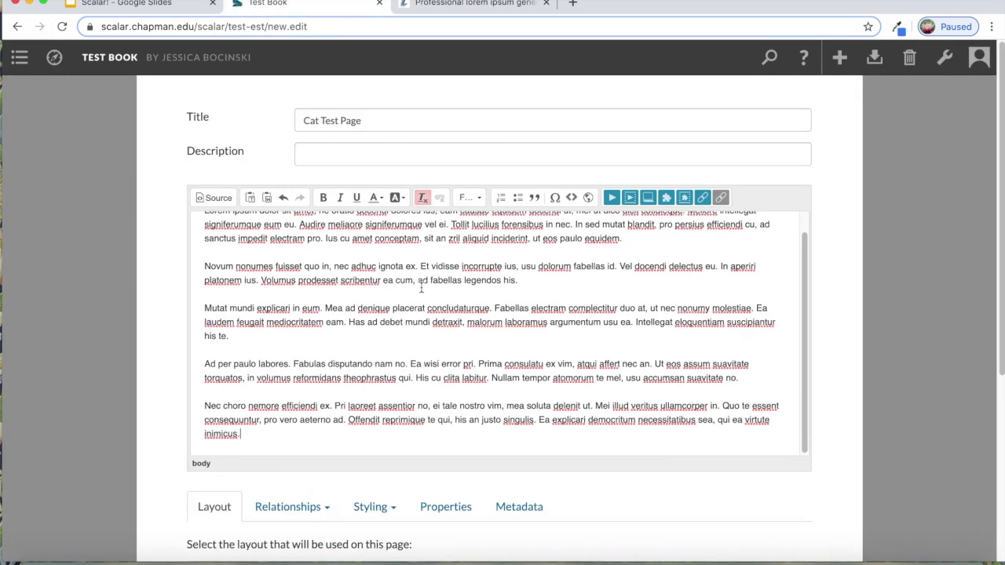
scroll(424, 289, "up", 1)
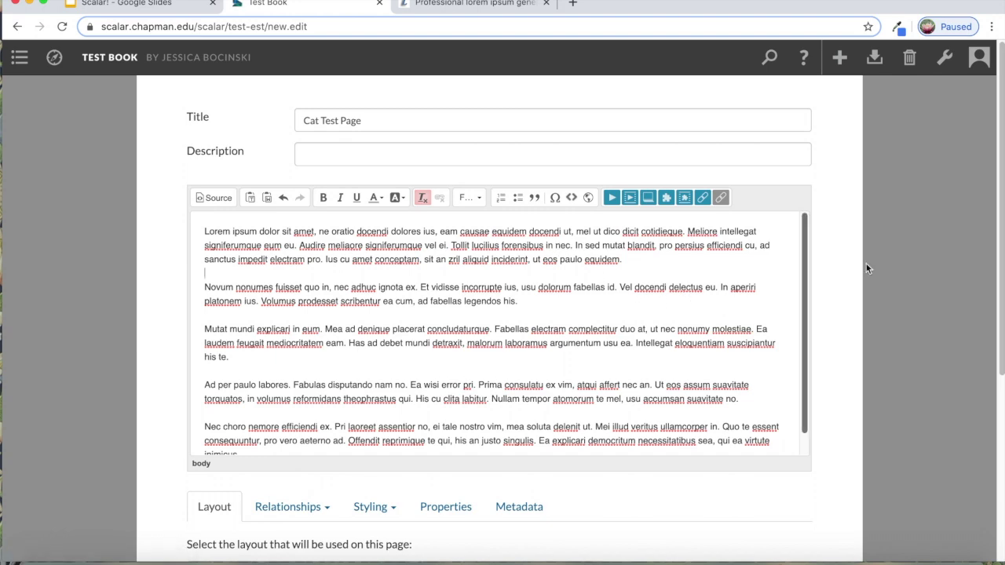
scroll(903, 259, "down", 2)
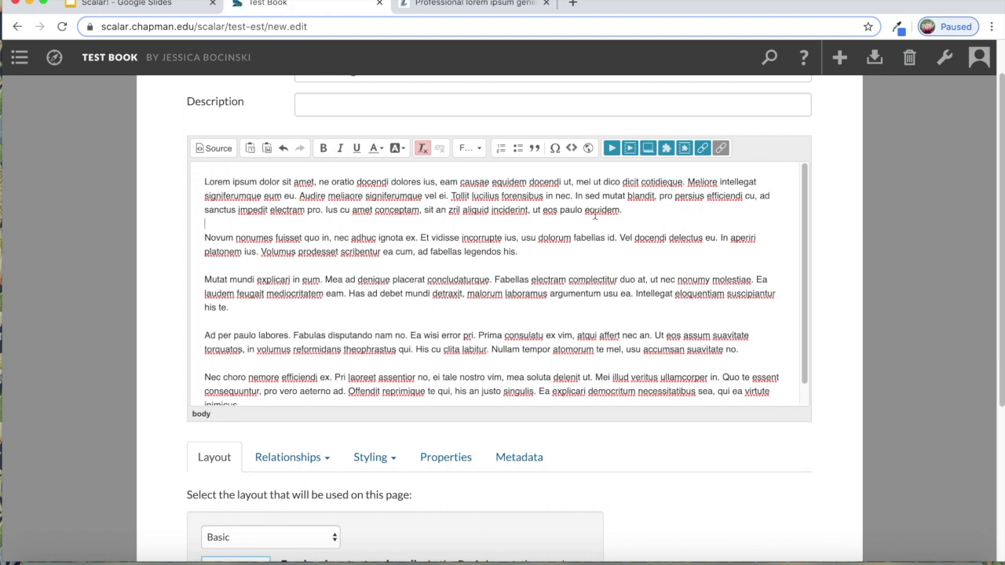
- Add a blank line after the first paragraph and select its ending 'ut eos paulo equidem.'
key("Return")
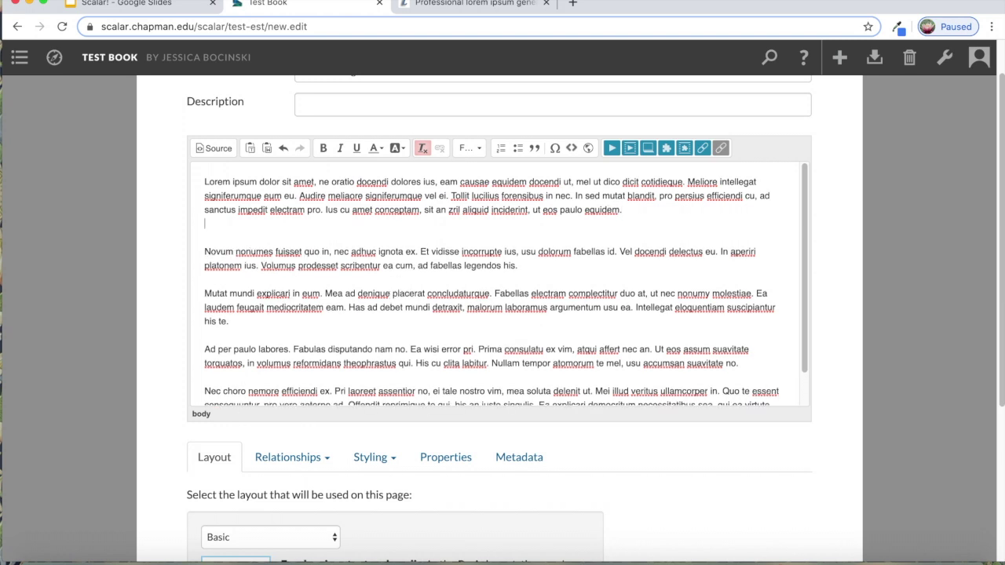
key("Return")
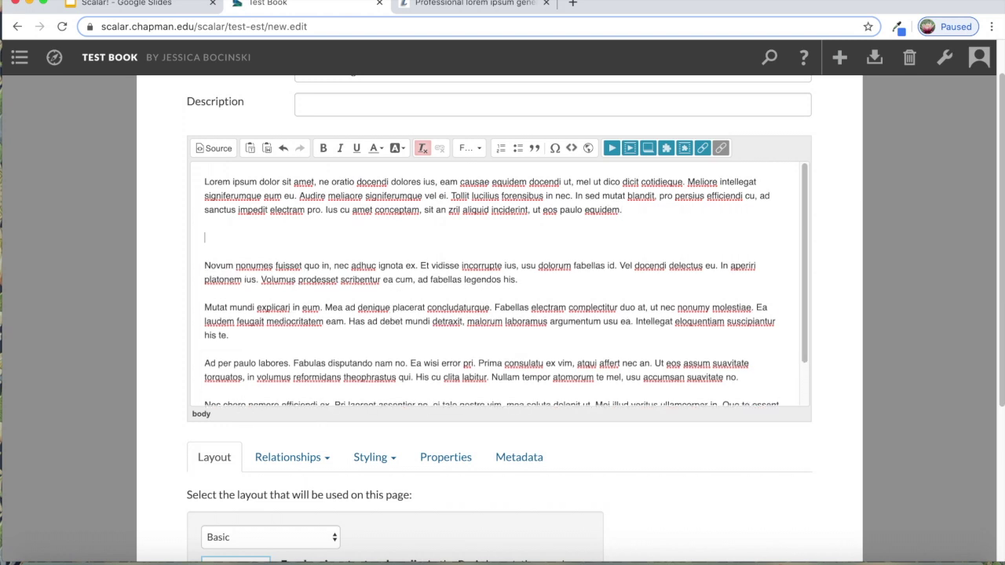
left_click_drag(631, 210, 531, 210)
left_click(624, 212)
left_click(473, 247)
key("BackSpace")
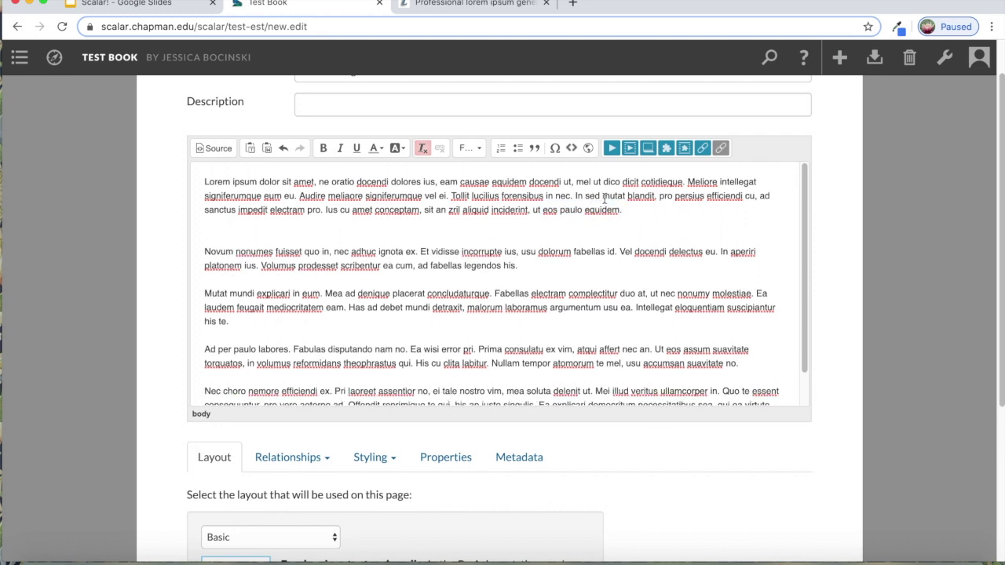
left_click_drag(624, 211, 532, 209)
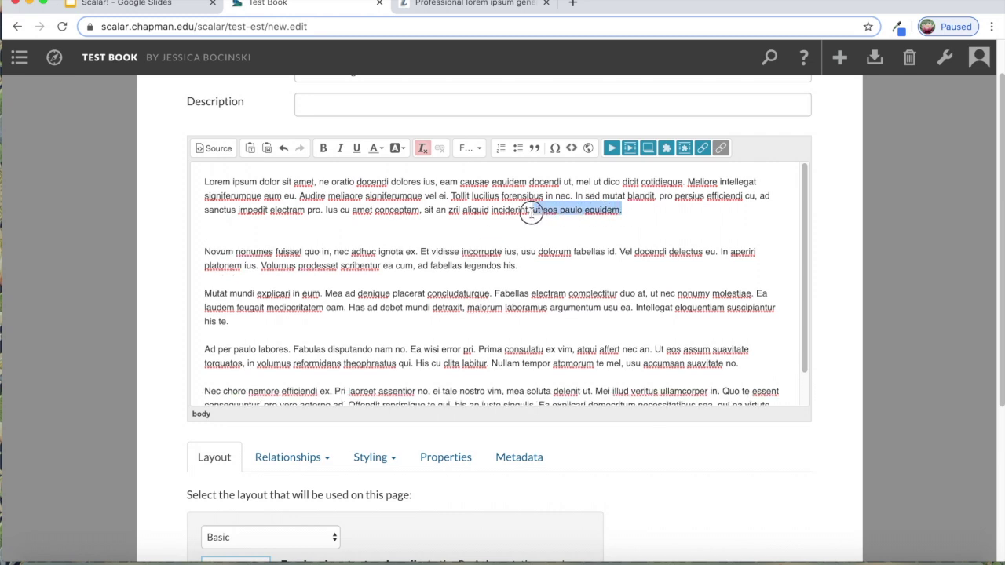
left_click(639, 213)
- Link the words 'ut eos paulo equidem.' to the Kitten media item
left_click_drag(625, 212, 529, 211)
left_click(612, 152)
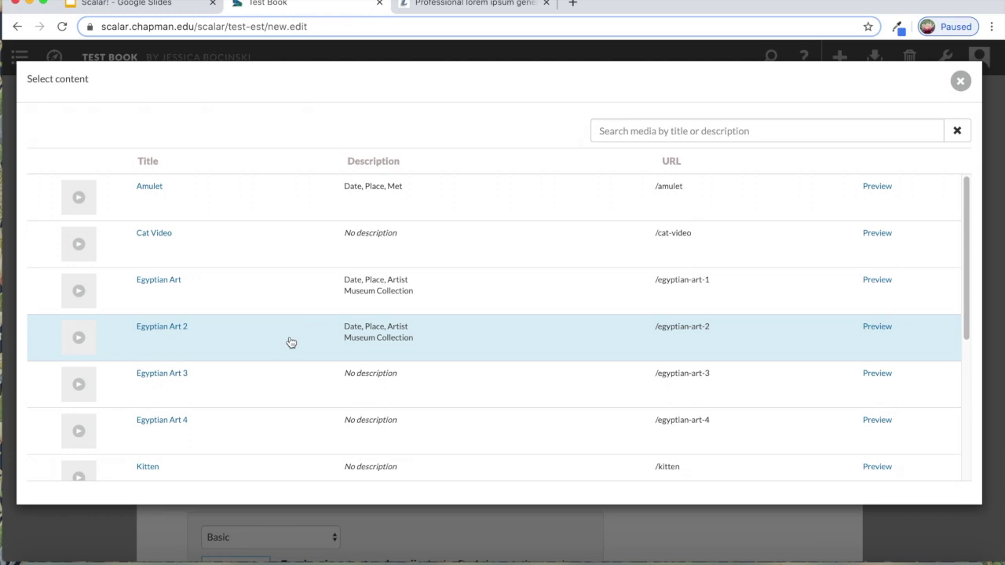
left_click_drag(971, 293, 982, 362)
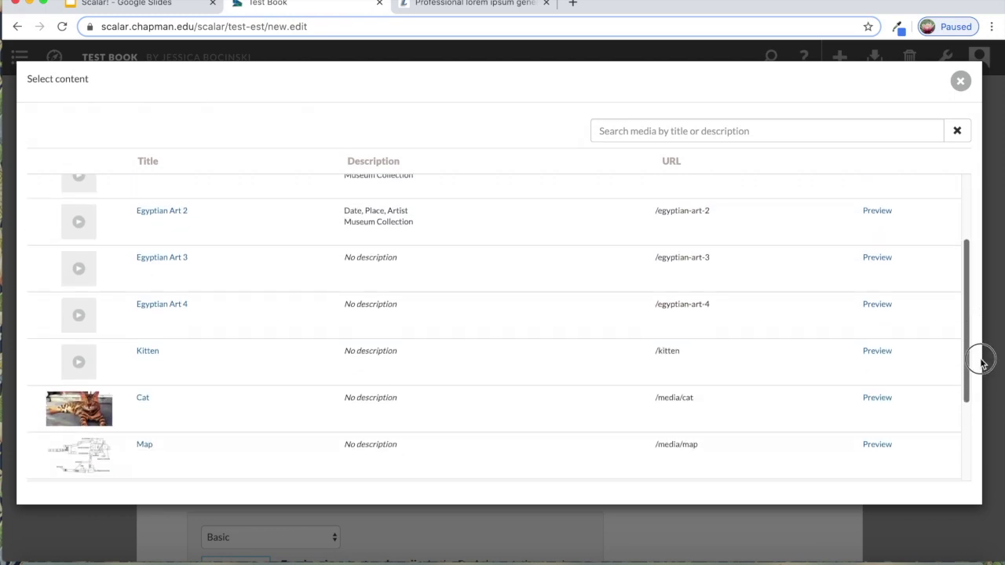
left_click(249, 359)
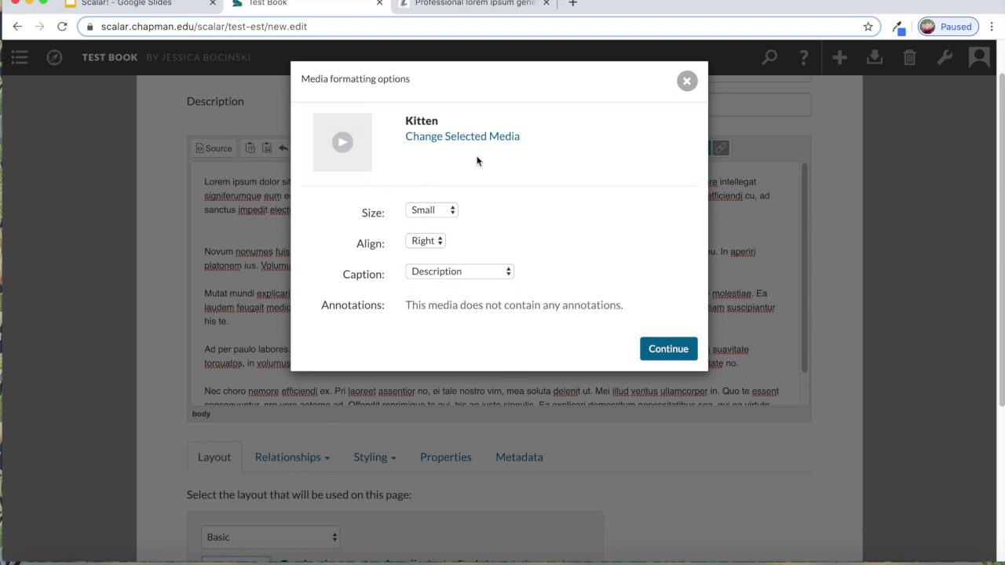
- Give the Kitten media link Medium size and a Title caption, then confirm
left_click(449, 211)
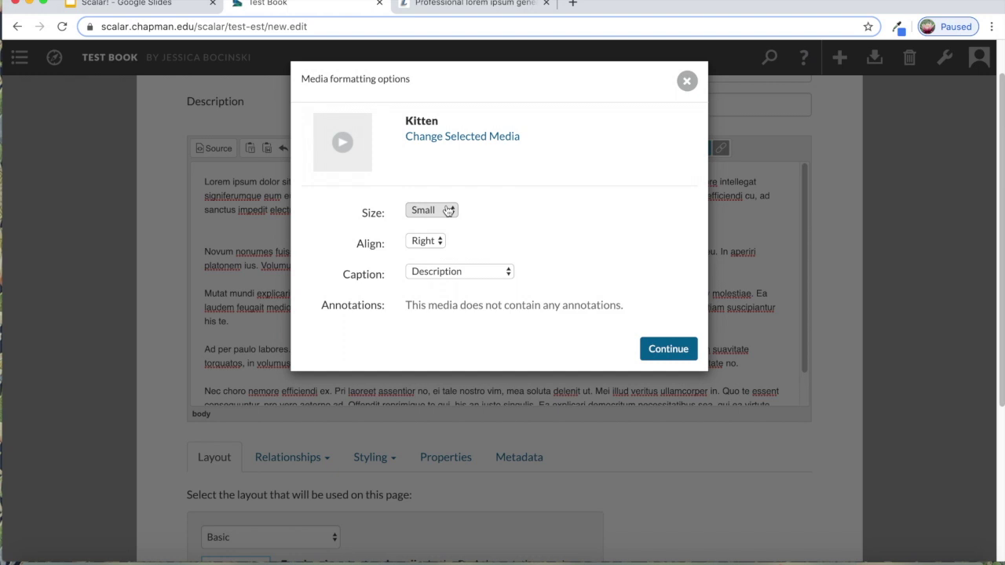
left_click(426, 212)
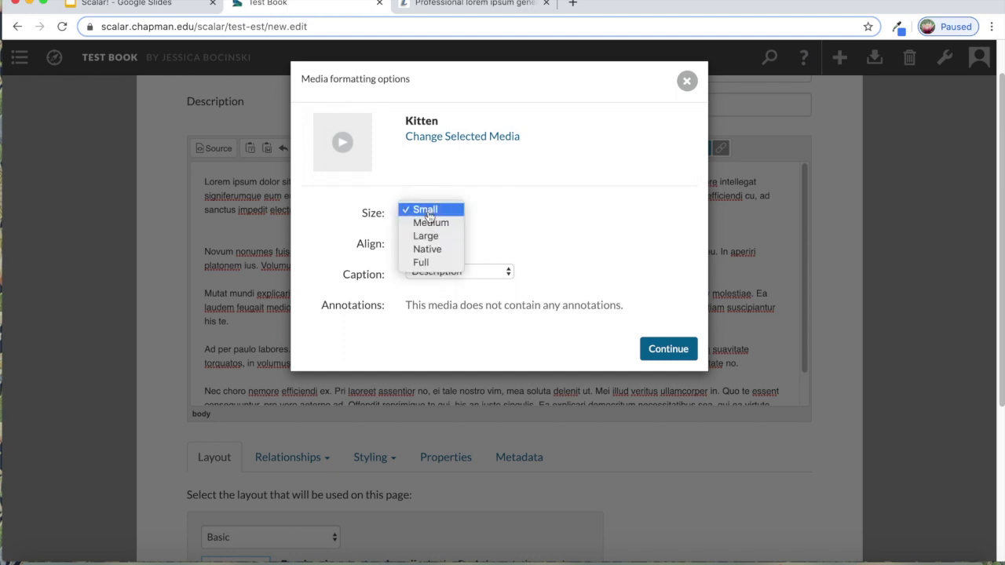
left_click(426, 223)
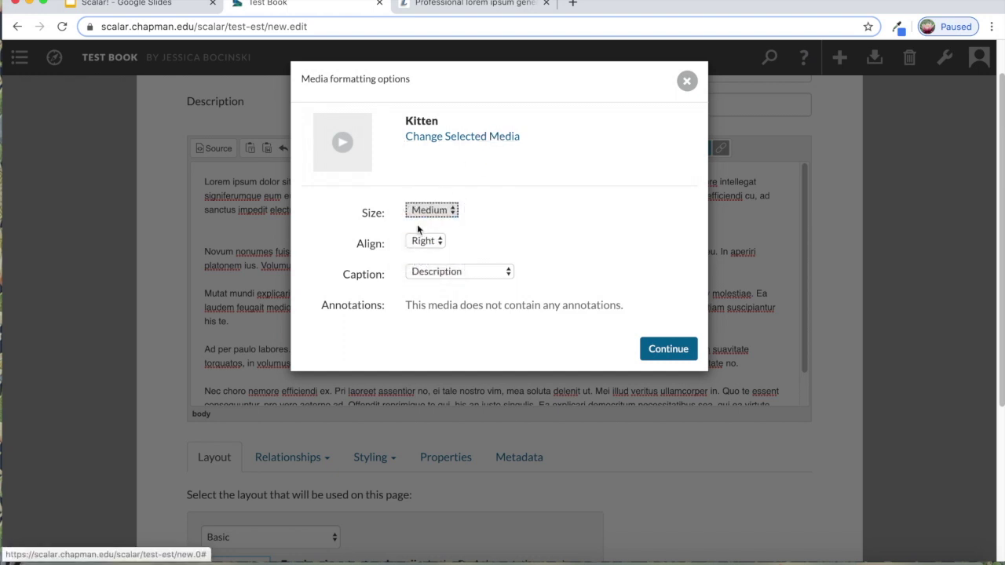
left_click(444, 273)
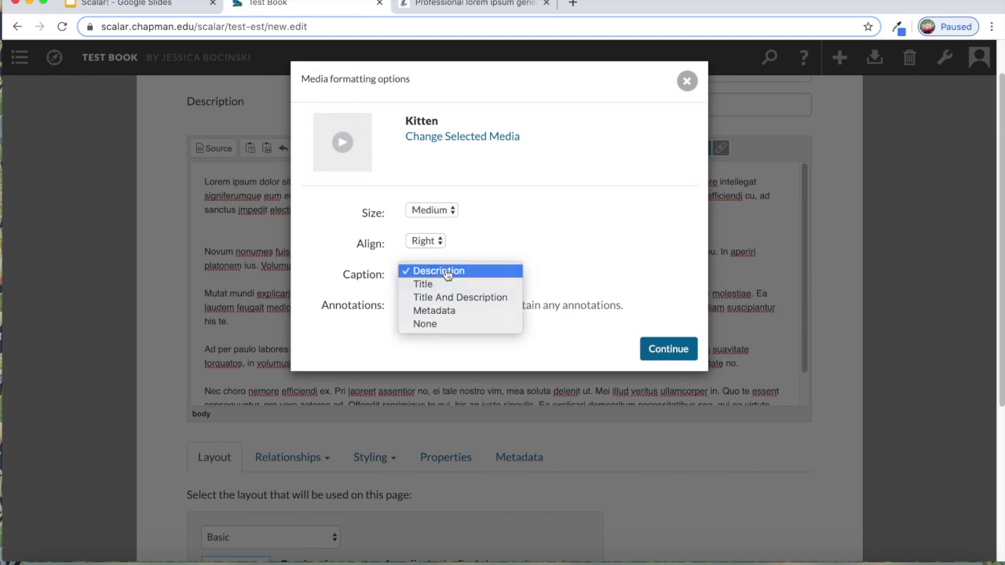
left_click(438, 288)
left_click(465, 271)
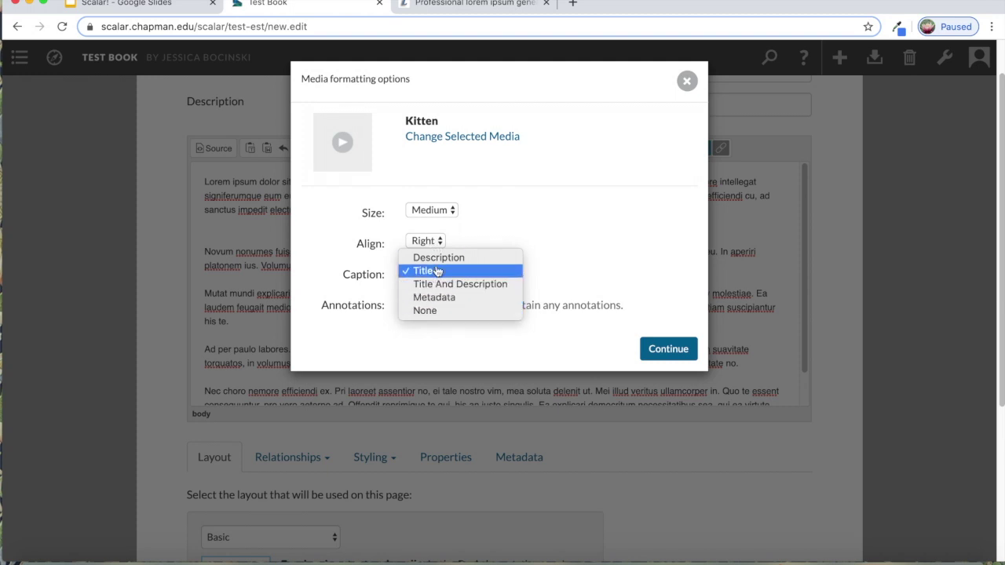
left_click(434, 273)
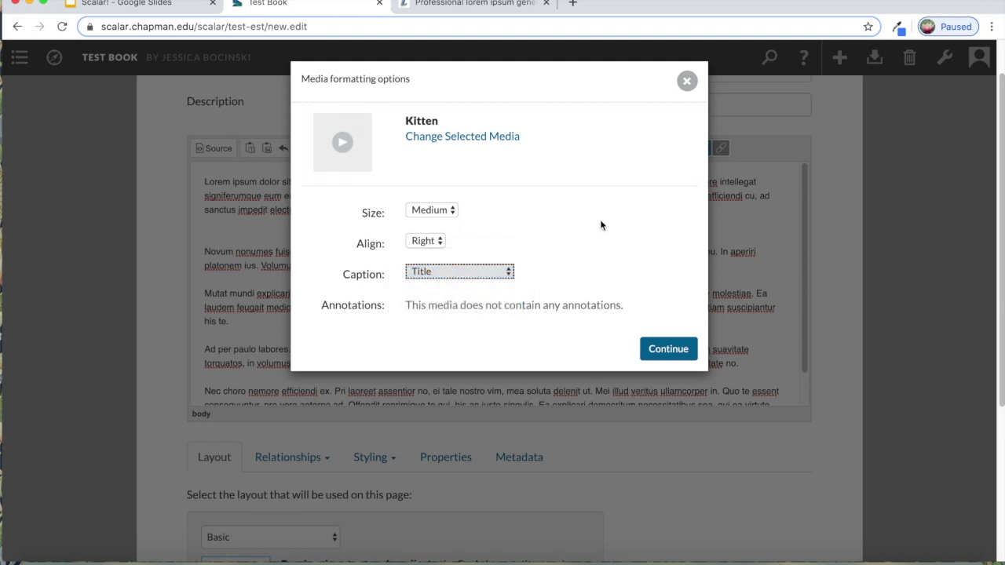
left_click(668, 349)
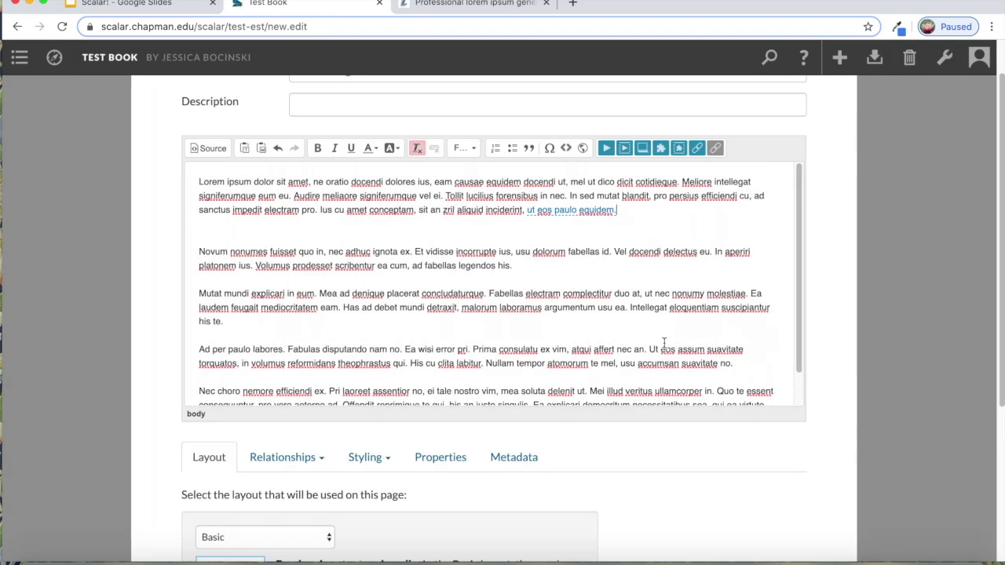
- Insert Cat Video after the second paragraph, sized Large, centred, with a Title caption
key("Return")
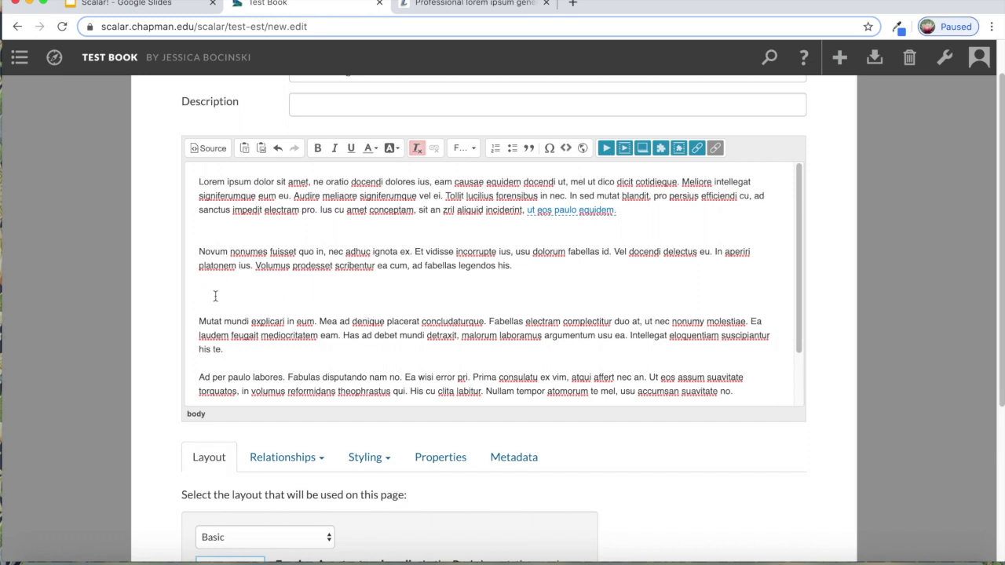
left_click(625, 149)
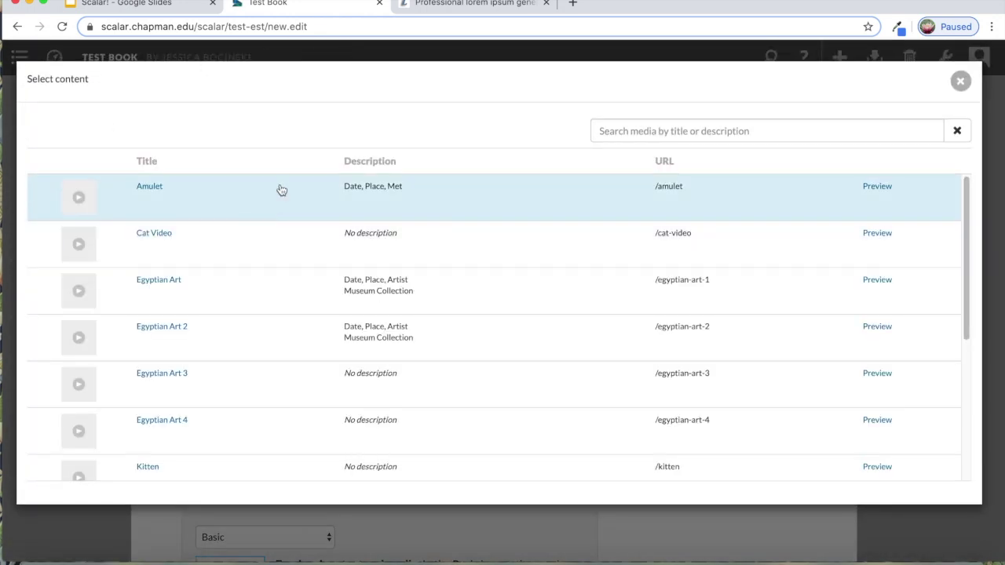
left_click(215, 262)
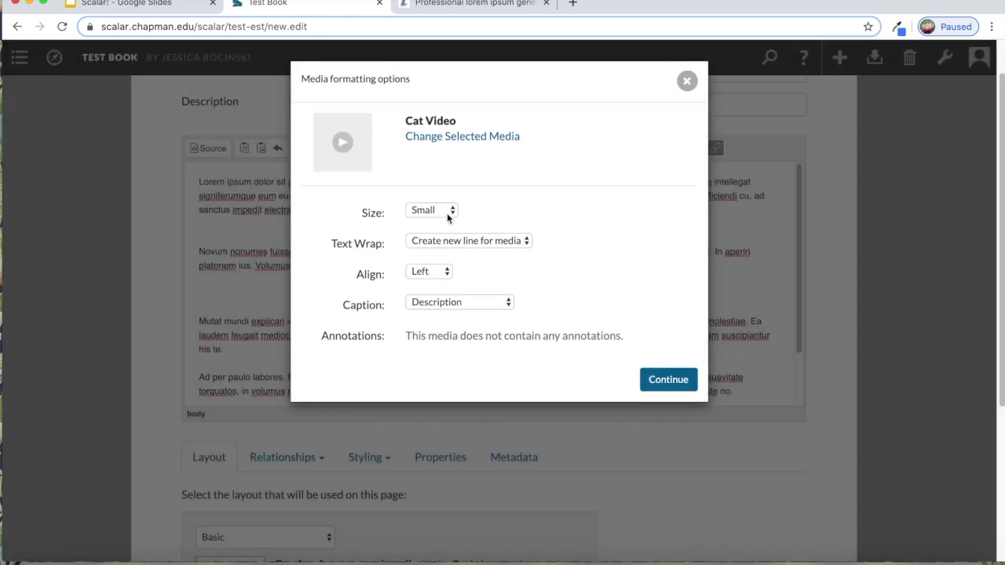
left_click(447, 213)
left_click(430, 238)
left_click(440, 279)
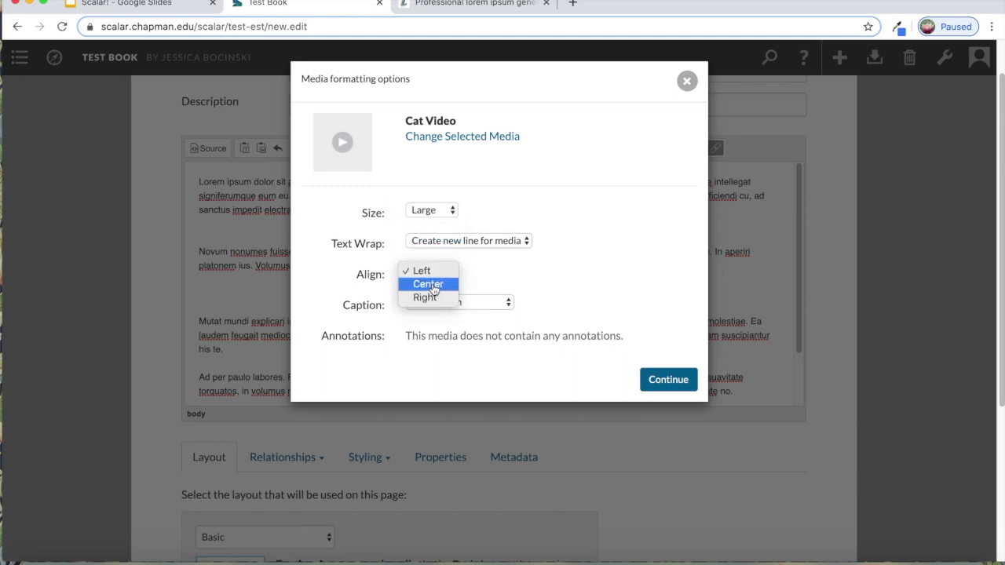
left_click(430, 285)
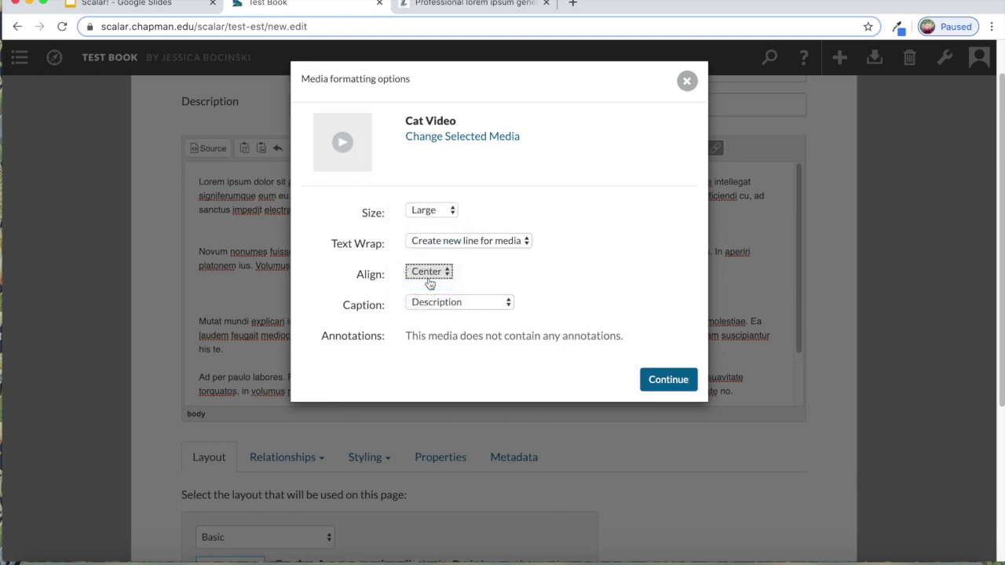
left_click(493, 303)
left_click(438, 315)
left_click(676, 383)
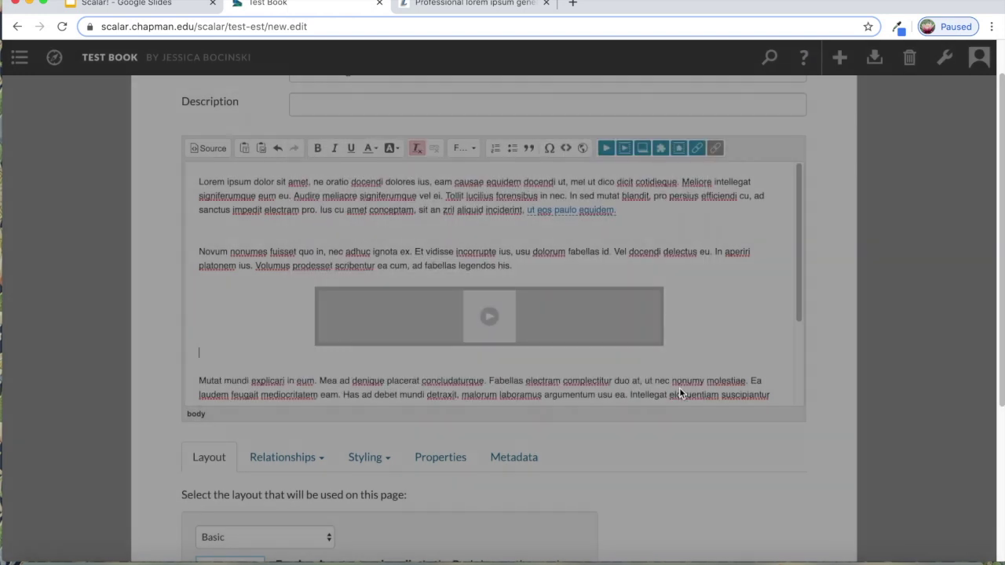
left_click_drag(792, 273, 717, 334)
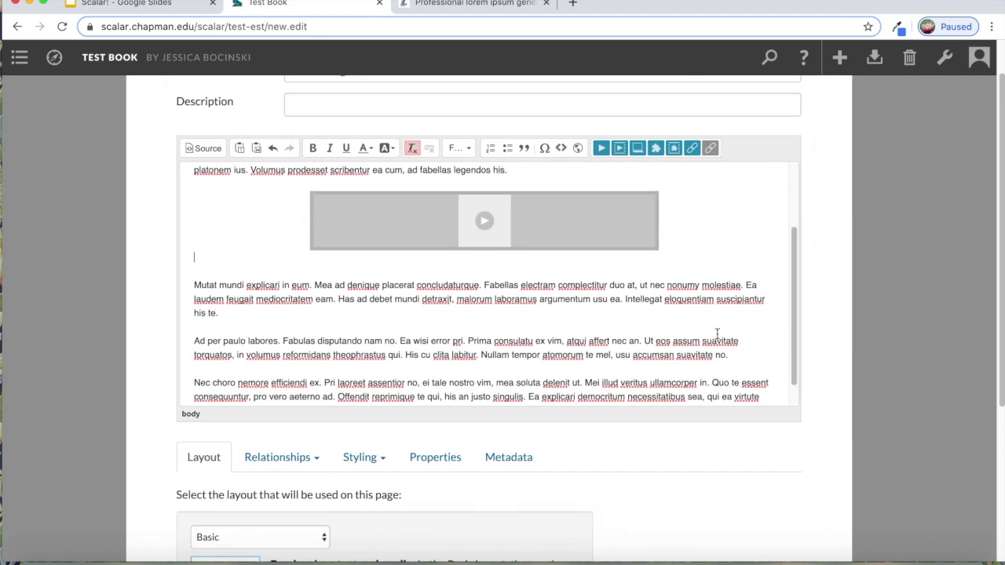
- Link the sentence 'Ad per paulo labores.' to the Cat image
scroll(791, 361, "down", 1)
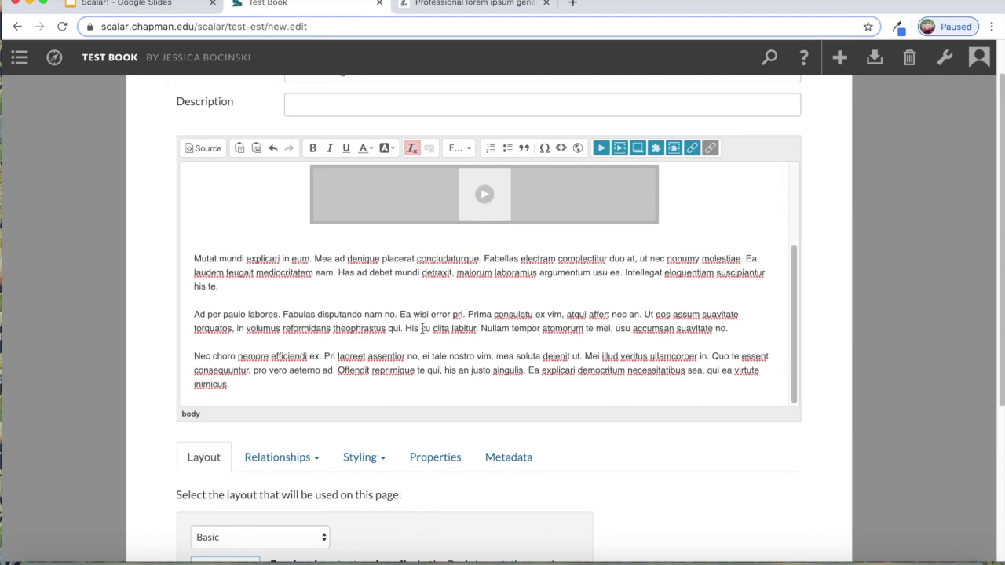
left_click_drag(281, 318, 175, 312)
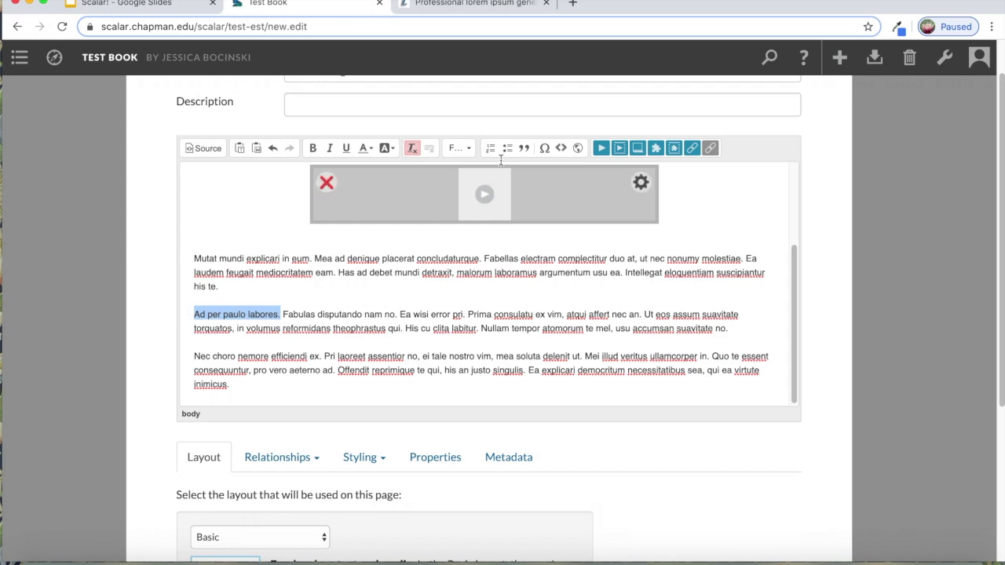
left_click(602, 148)
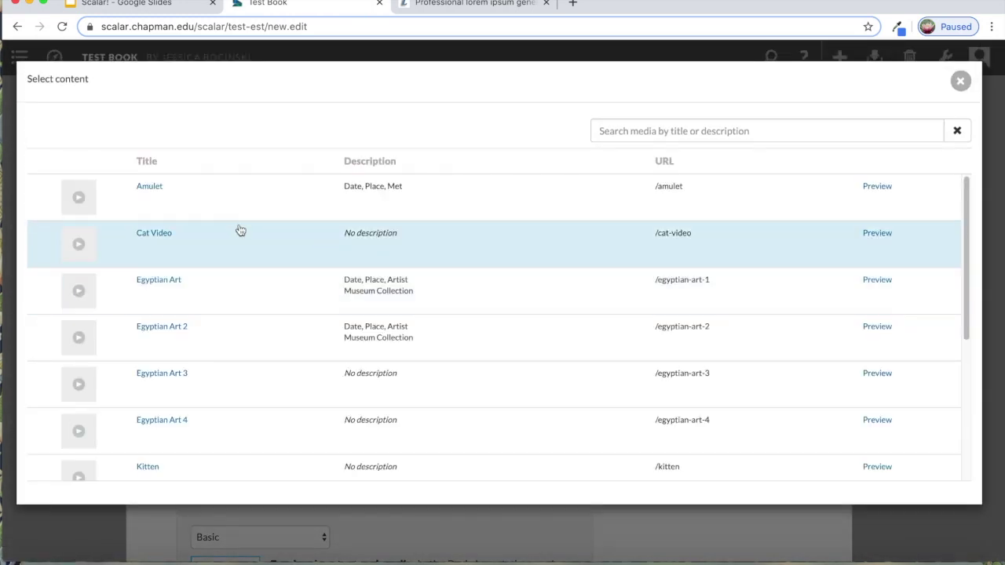
left_click_drag(967, 275, 965, 403)
left_click(466, 326)
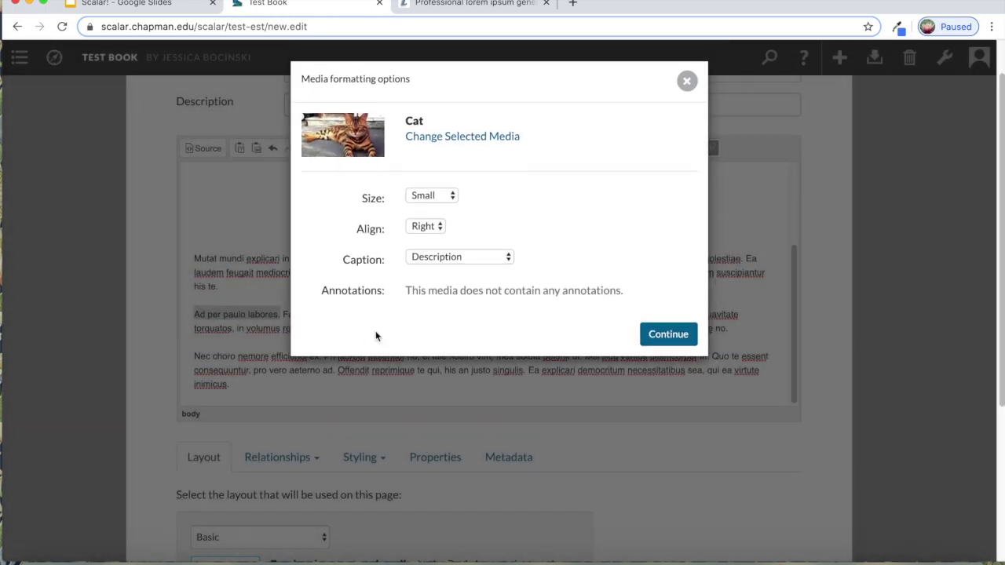
- Set the Cat image link to Medium size, Left alignment and Title caption, then insert it
left_click(431, 198)
left_click(430, 207)
left_click(430, 226)
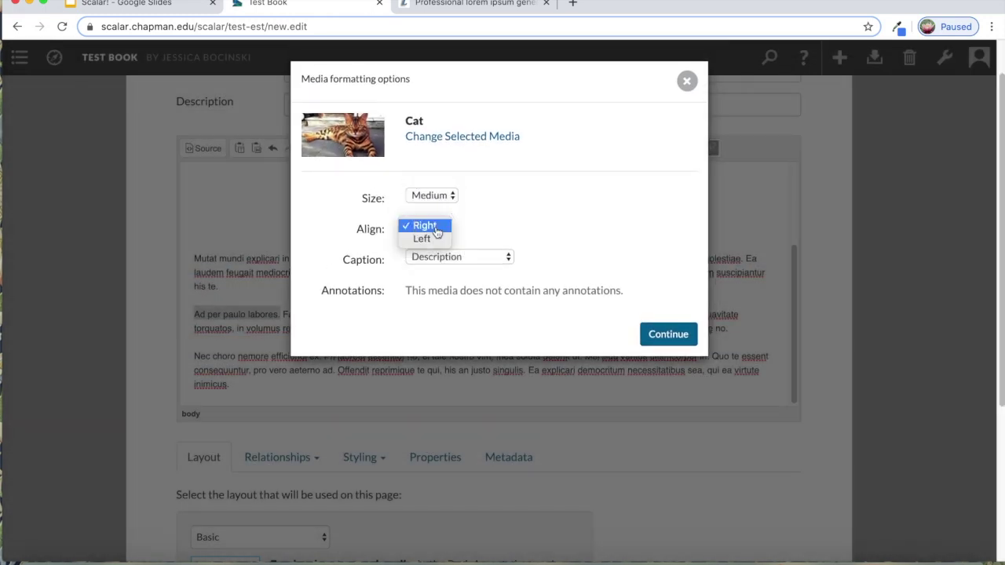
left_click(436, 238)
left_click(460, 257)
left_click(424, 269)
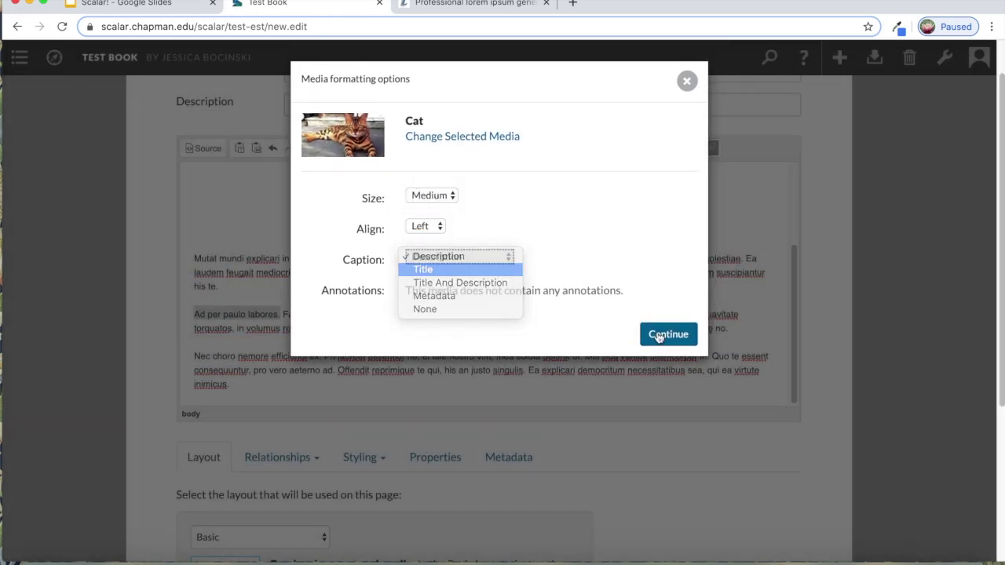
left_click(668, 334)
scroll(573, 356, "down", 1)
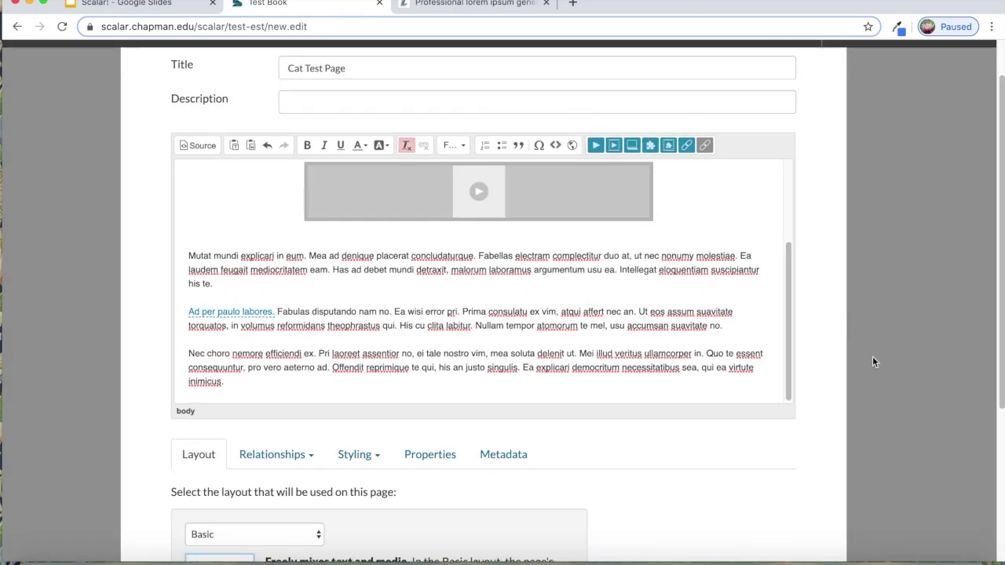
scroll(1000, 358, "down", 3)
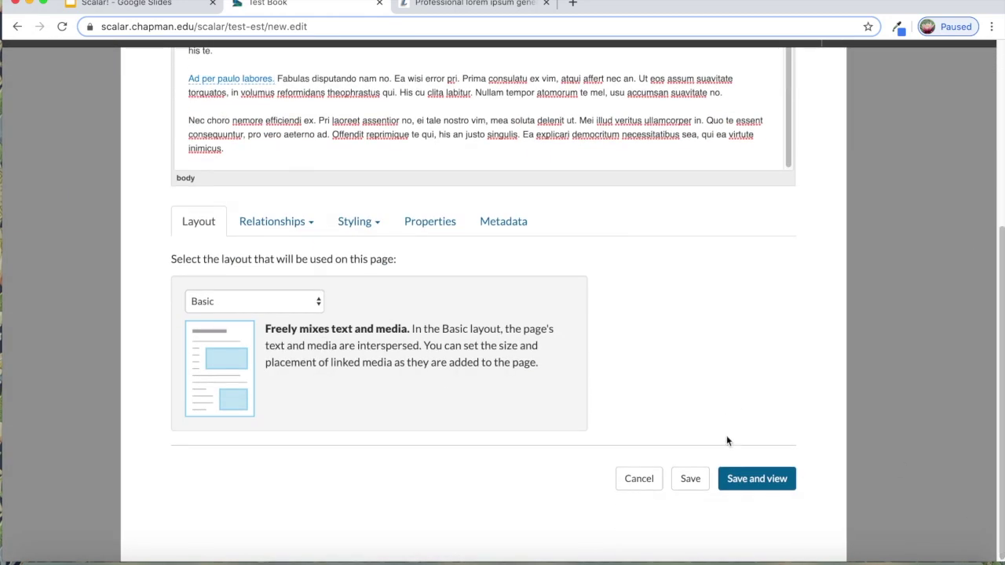
- Save the Cat Test Page and scroll through its Kitten, Cat Video and Cat media
left_click(776, 479)
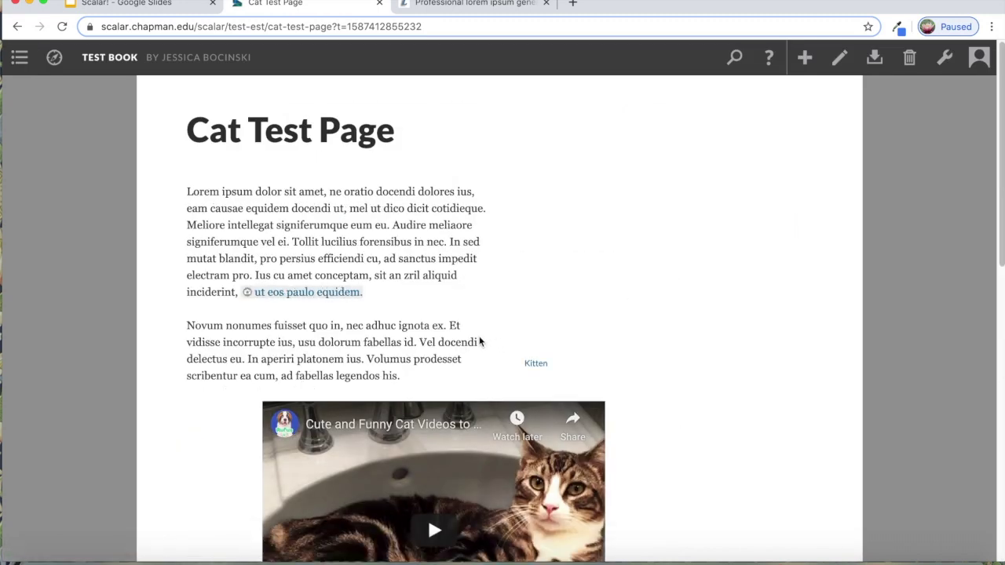
left_click_drag(1001, 221, 997, 495)
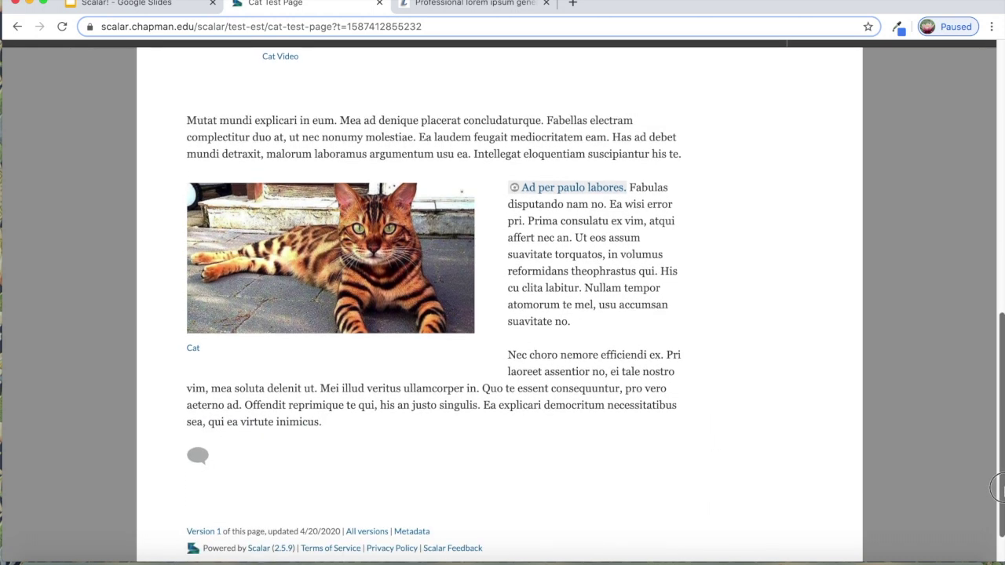
scroll(229, 532, "up", 3)
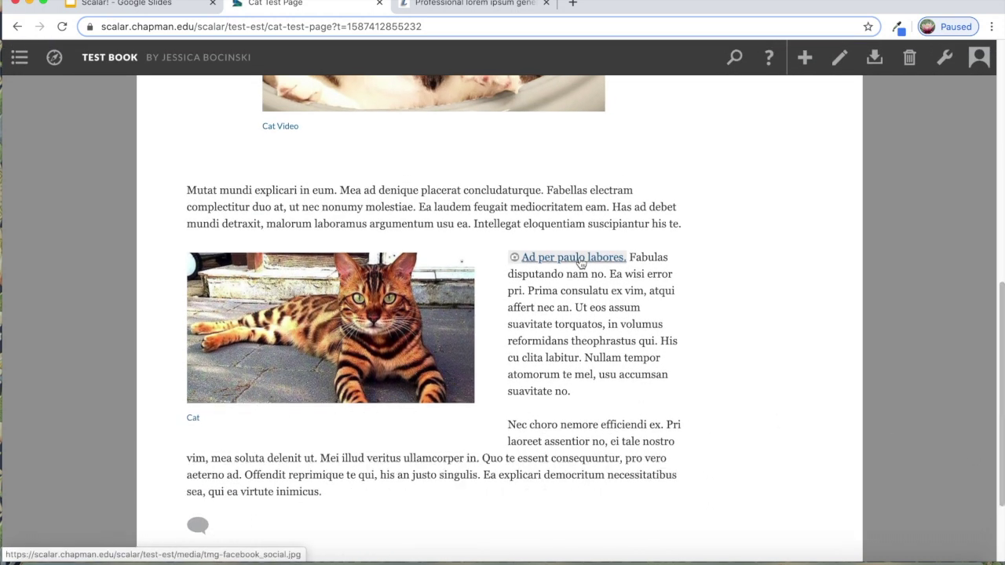
scroll(576, 265, "down", 2)
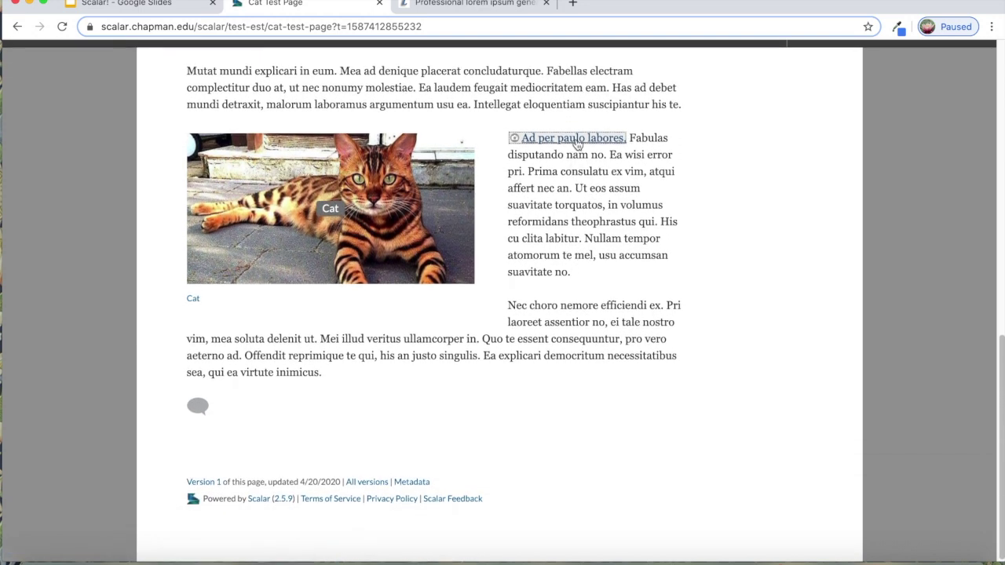
mouse_move(575, 144)
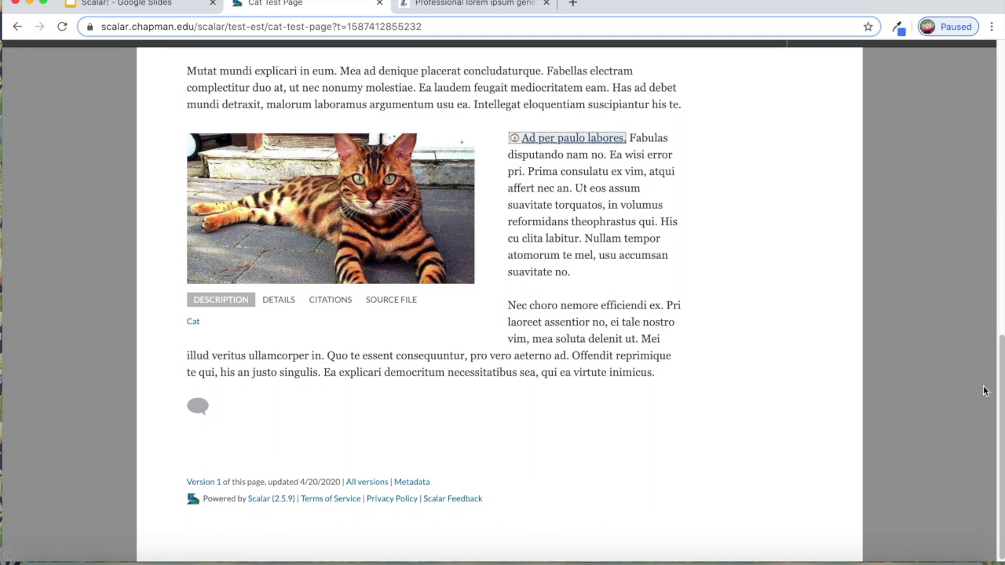
left_click_drag(1000, 382, 998, 192)
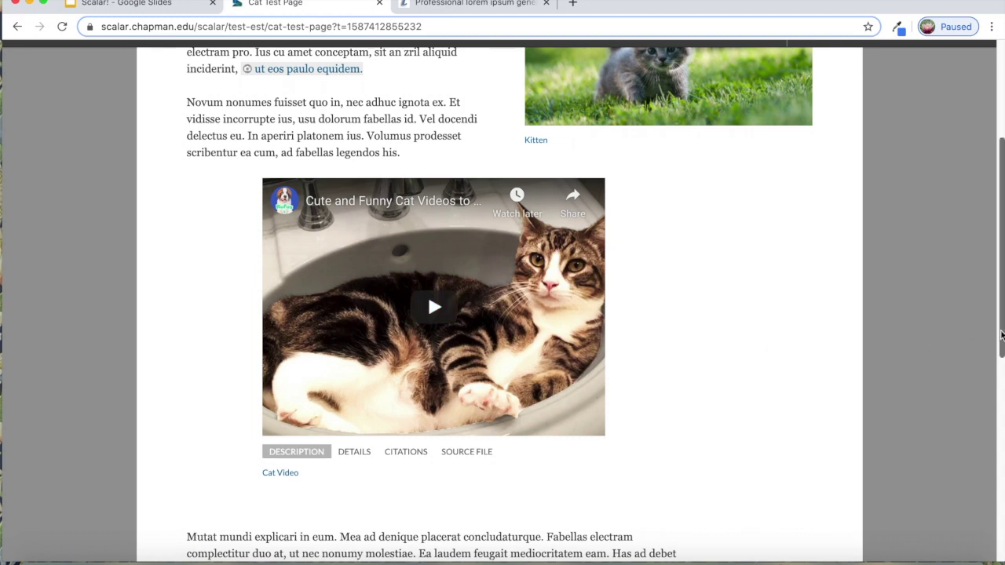
scroll(1001, 335, "up", 3)
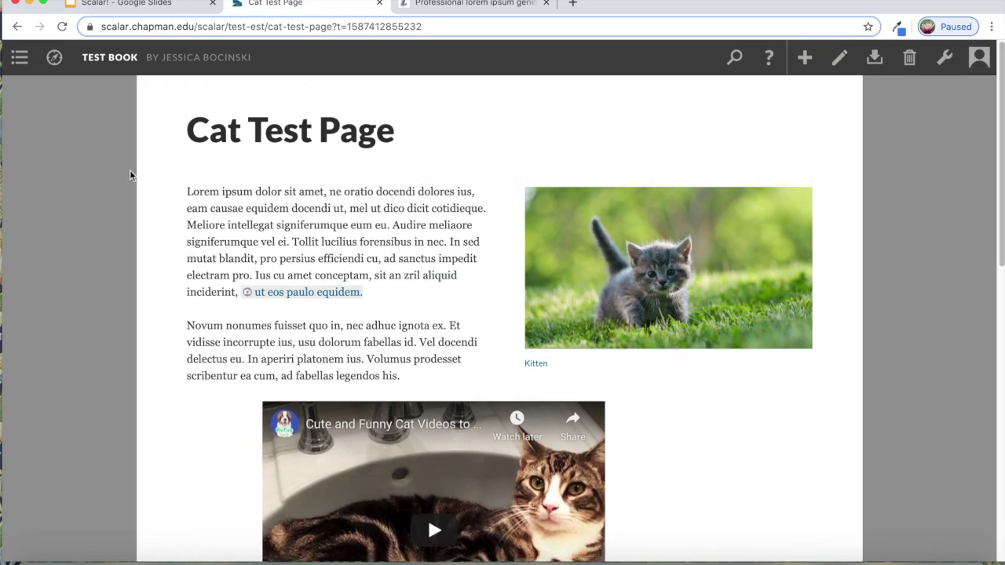
- Reopen the Cat Test Page in the editor via the Edit pencil
left_click(840, 57)
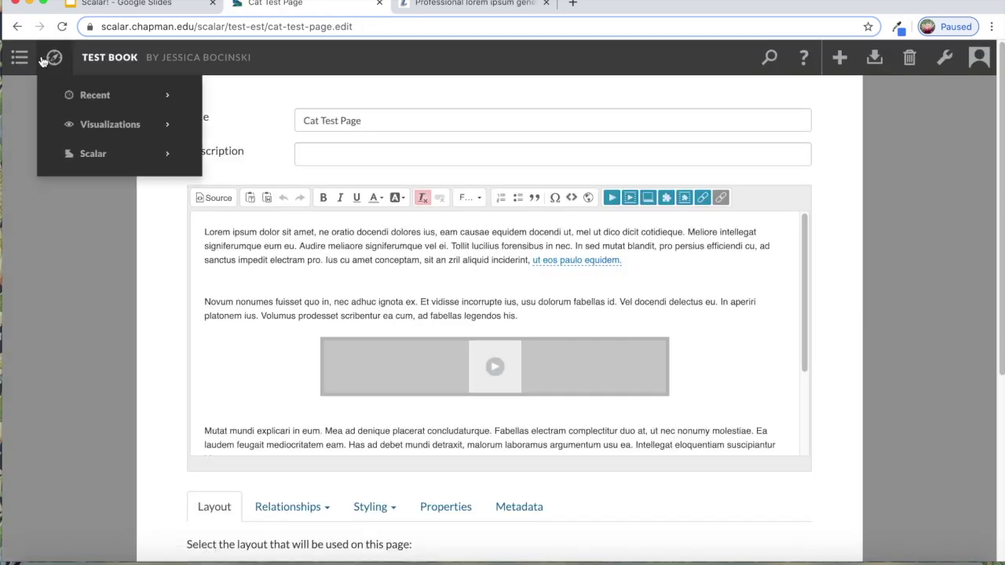
left_click(17, 26)
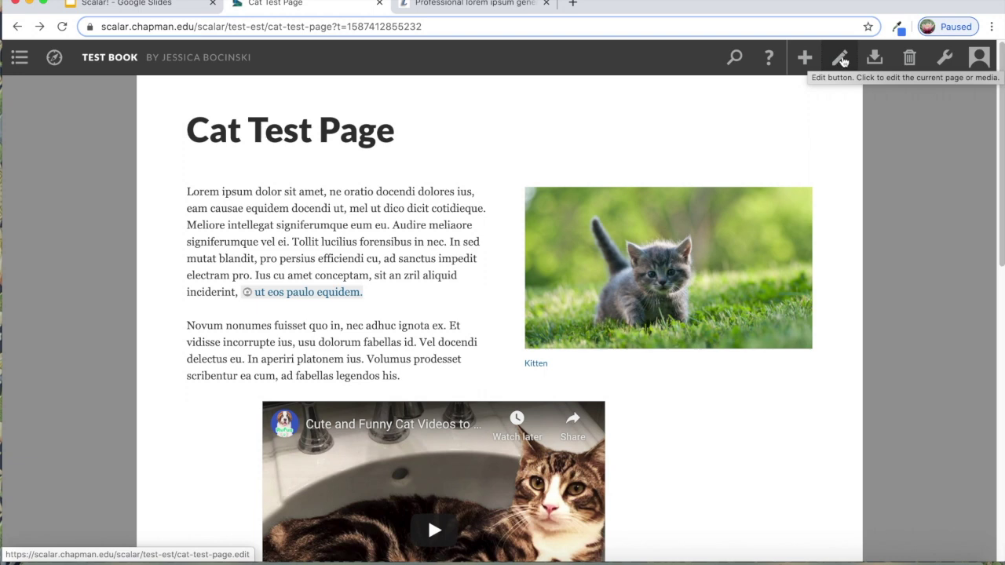
left_click(841, 59)
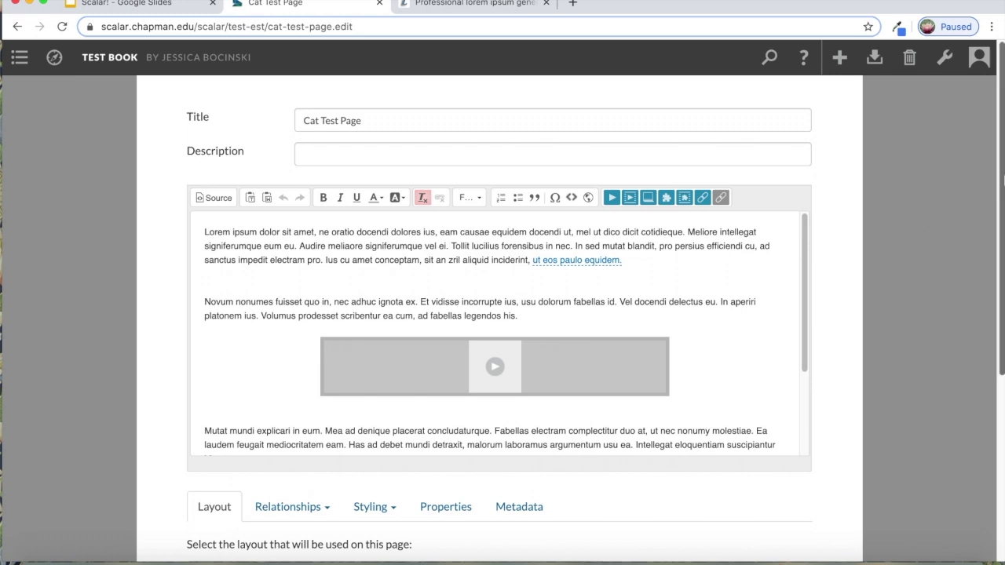
mouse_move(1001, 182)
left_mouse_down()
mouse_move(997, 383)
mouse_move(999, 165)
left_mouse_up()
left_click_drag(1000, 163, 1003, 401)
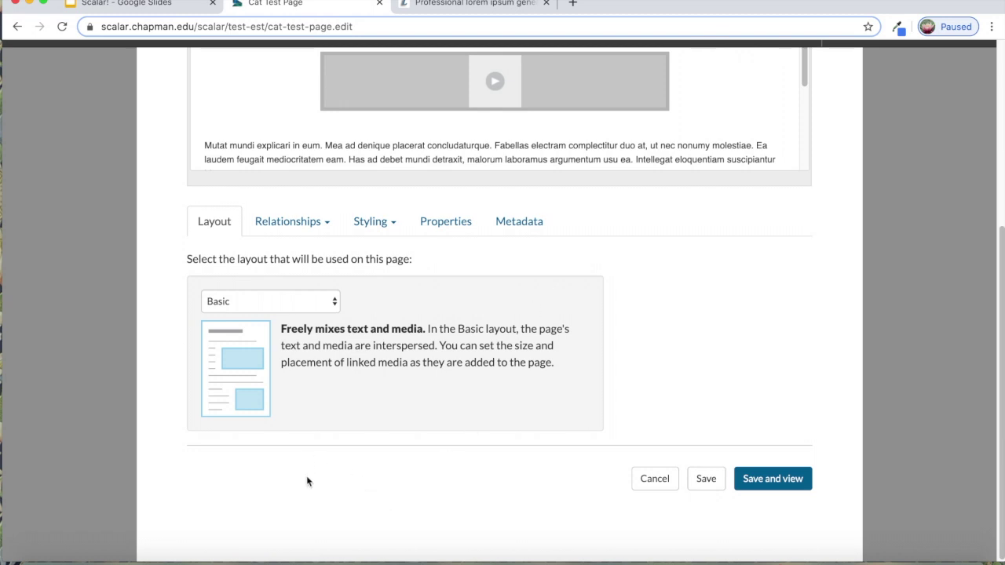
- Try the Image Header, Book Splash, Visual Path and Structured Media Gallery page layouts
left_click(247, 306)
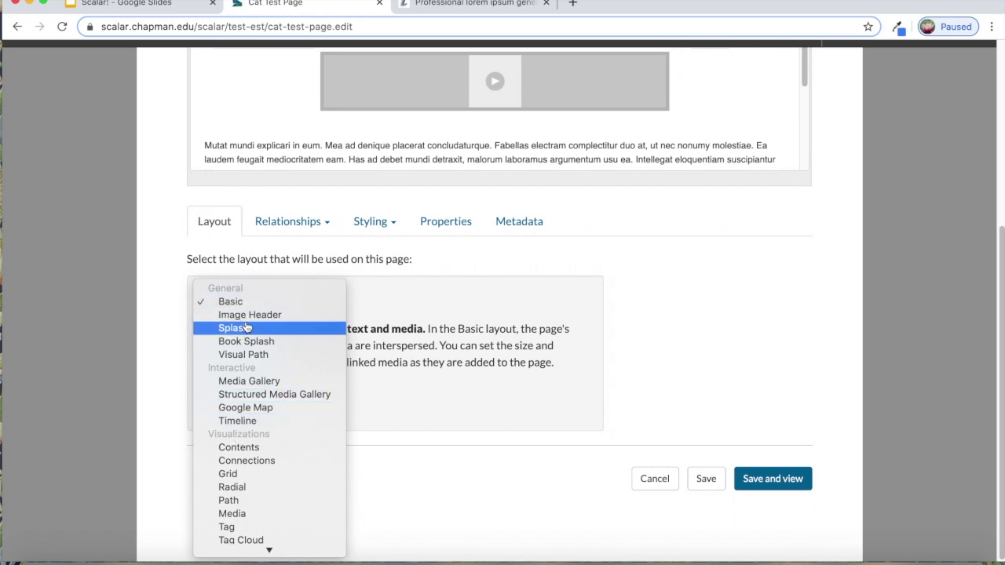
left_click(252, 316)
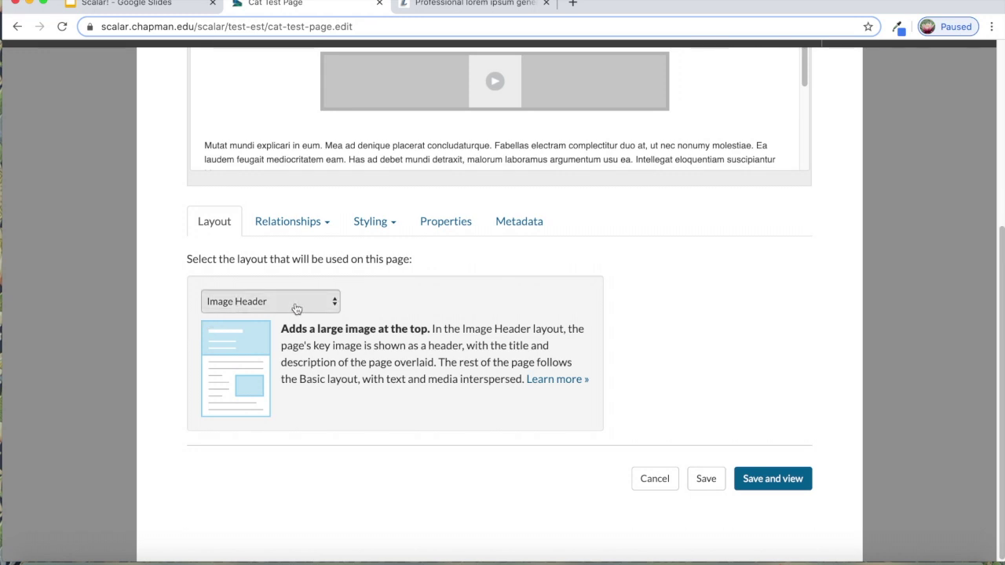
left_click(251, 307)
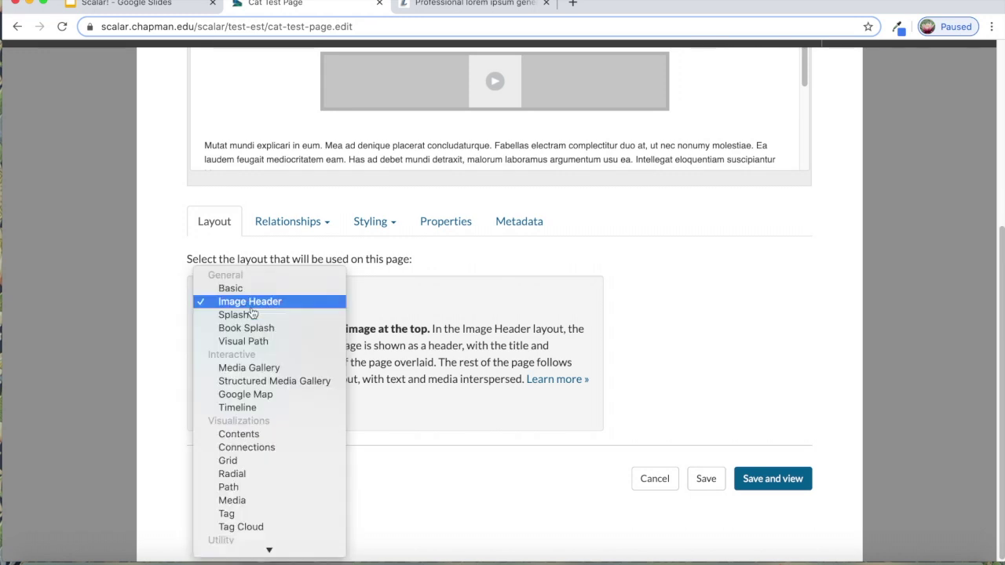
left_click(245, 328)
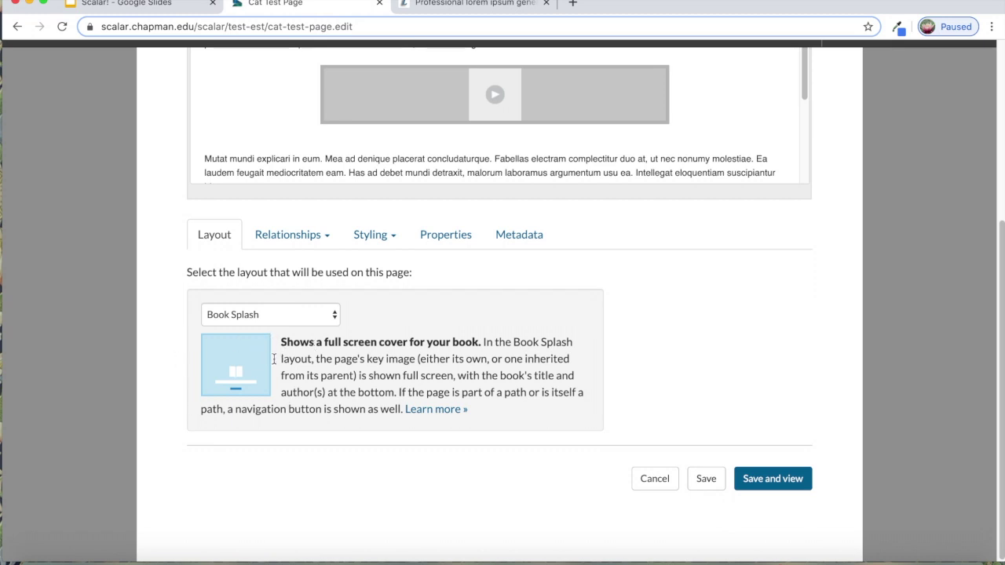
left_click(263, 315)
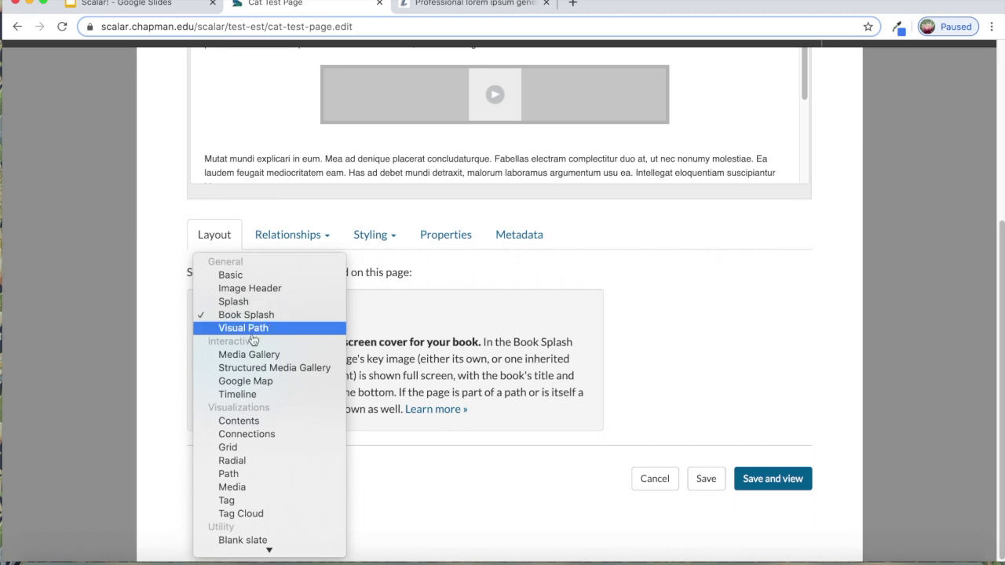
left_click(252, 329)
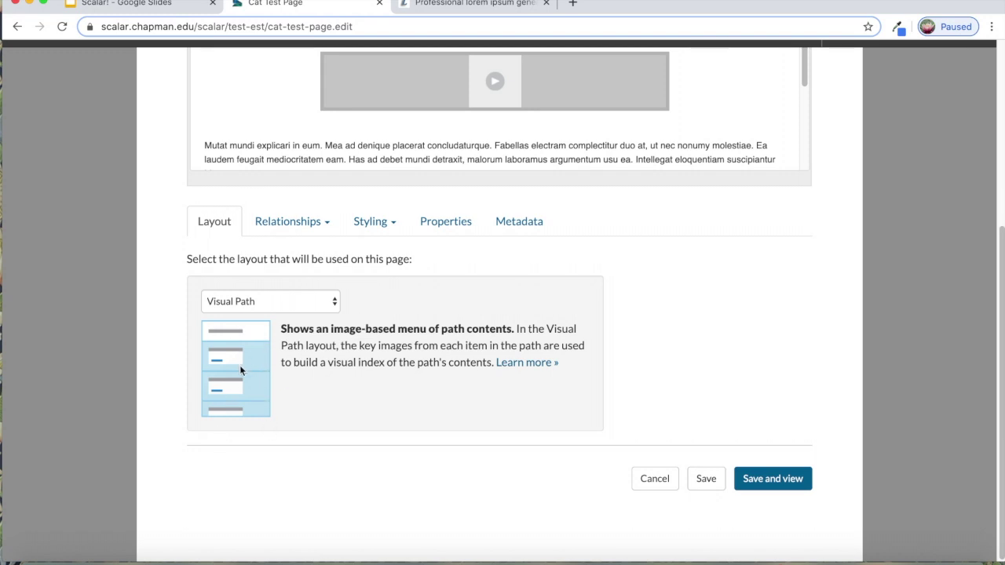
left_click(248, 308)
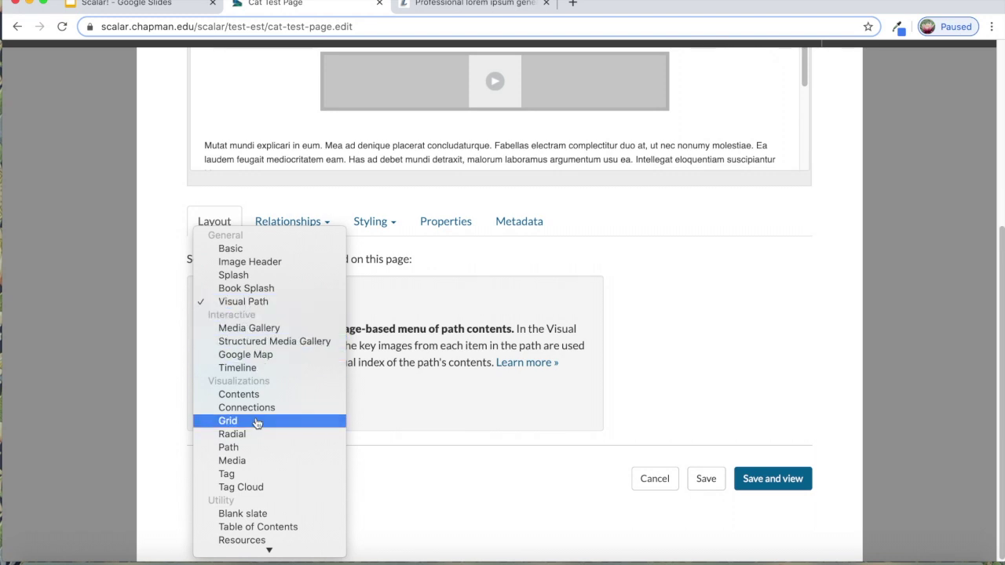
left_click(245, 341)
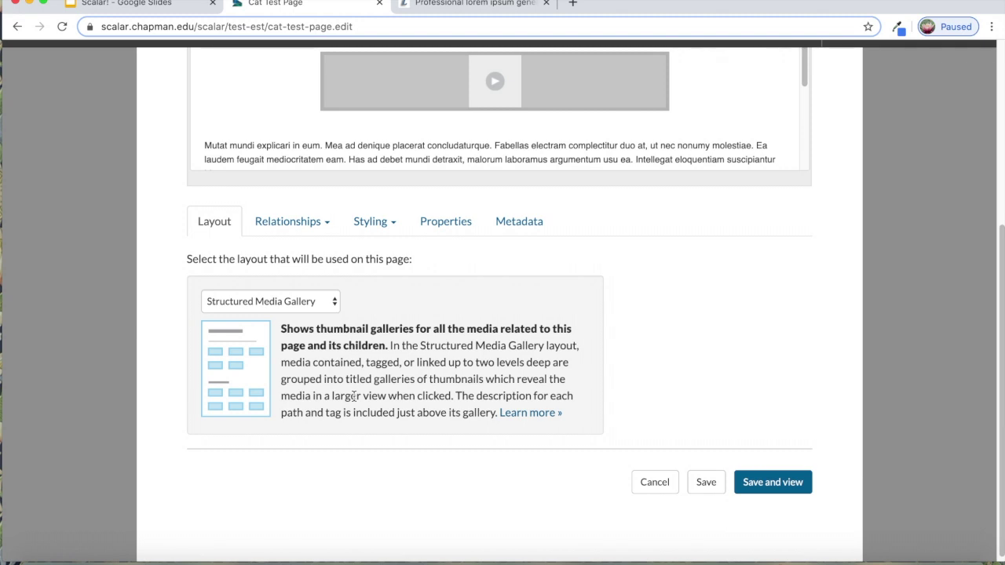
- Switch the page layout to Basic and review its description
left_click(301, 302)
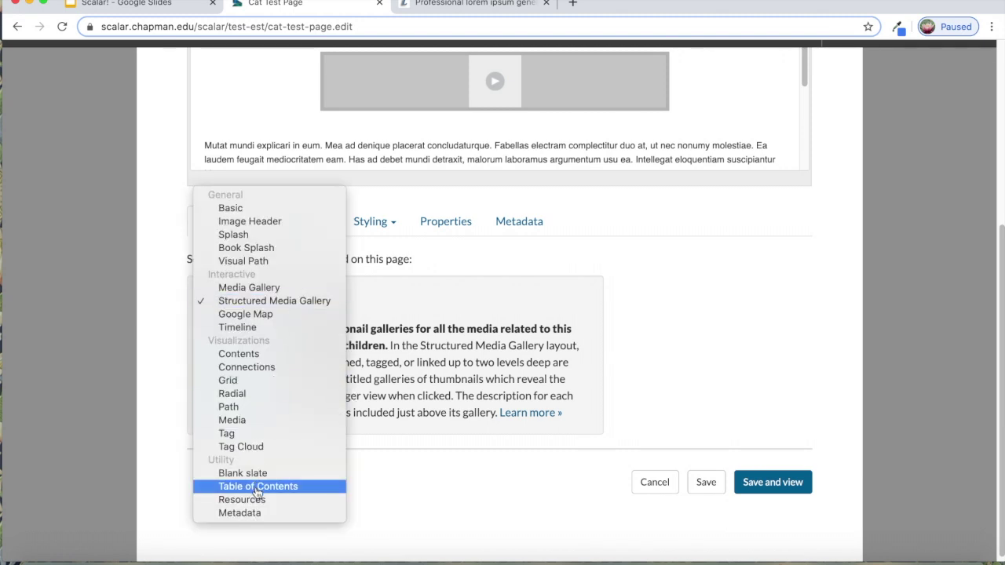
left_click(230, 208)
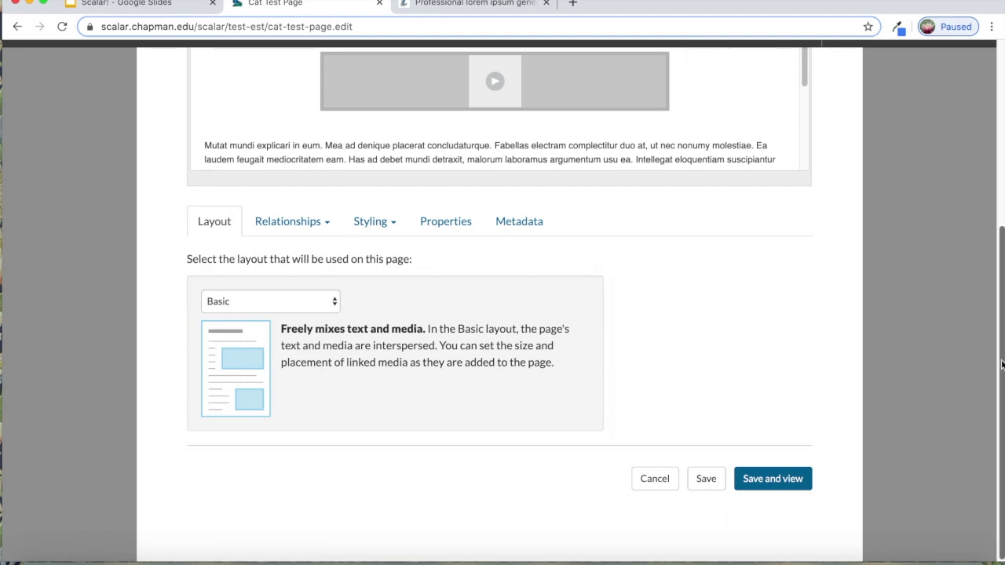
scroll(1001, 347, "up", 1)
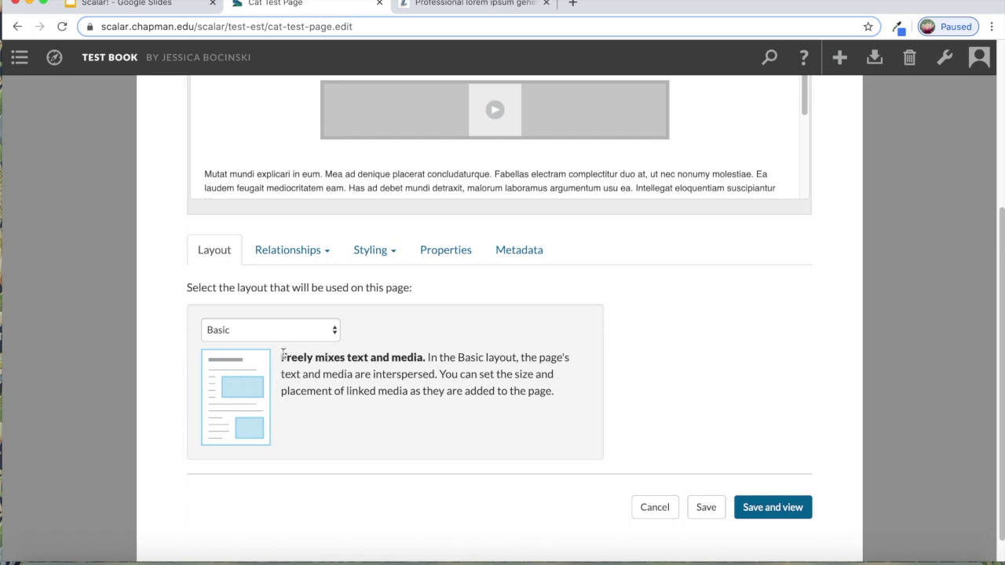
left_click_drag(282, 355, 582, 408)
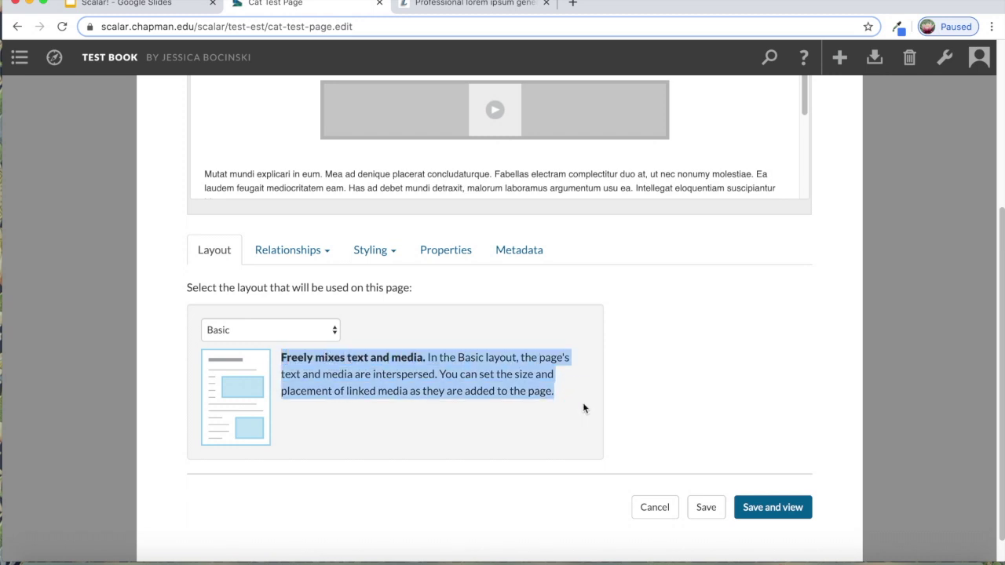
left_click(534, 390)
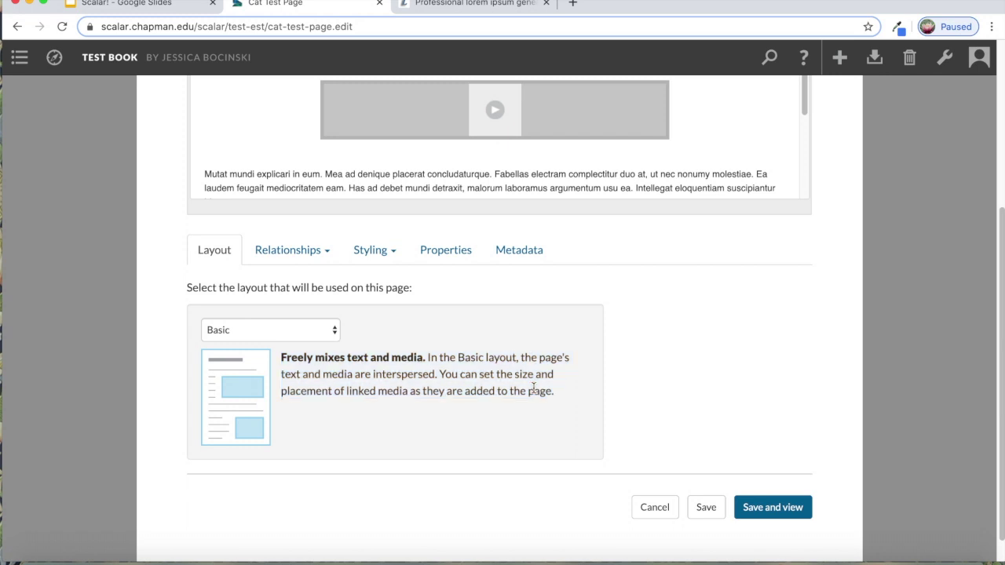
scroll(569, 384, "down", 1)
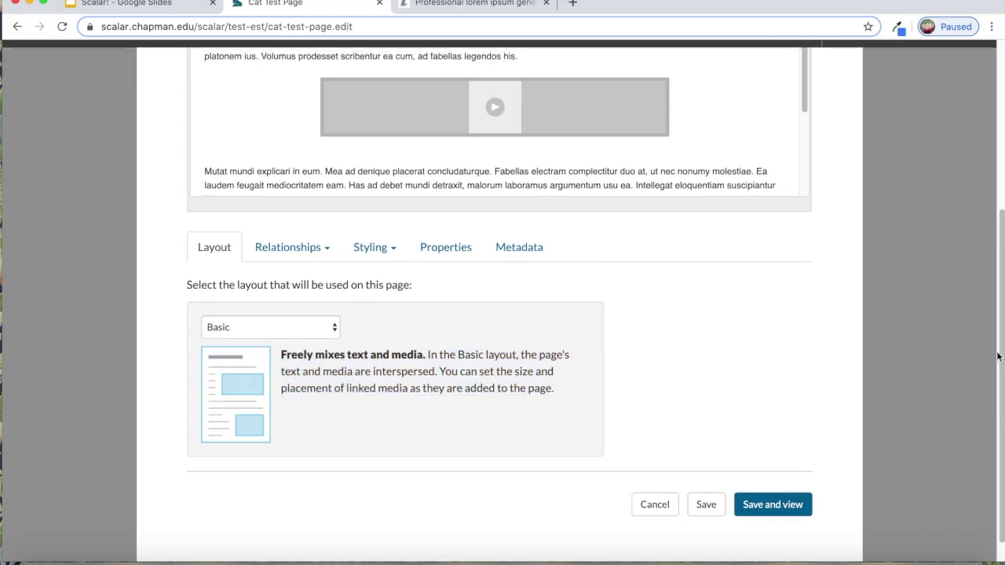
left_click_drag(1001, 357, 1002, 149)
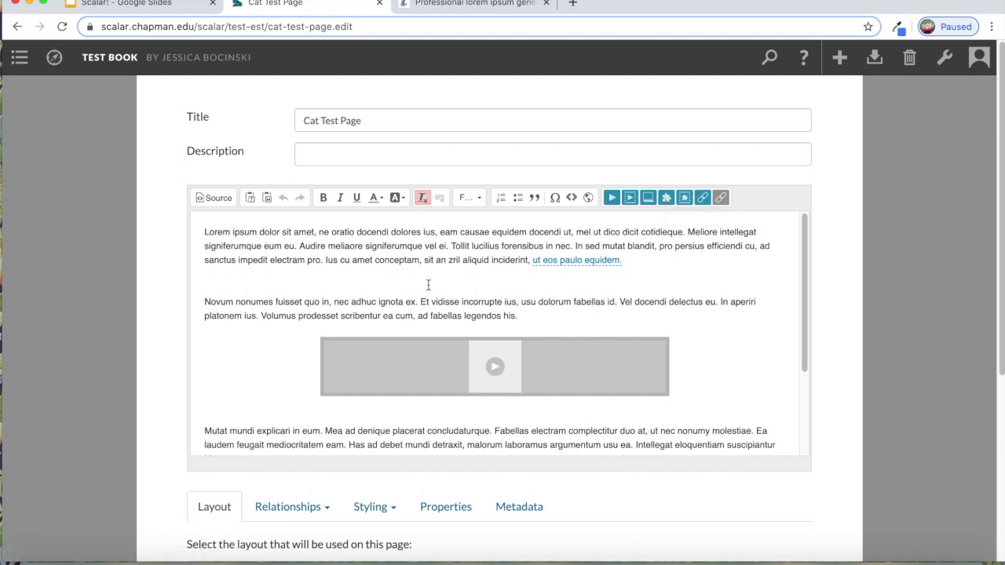
left_click(387, 284)
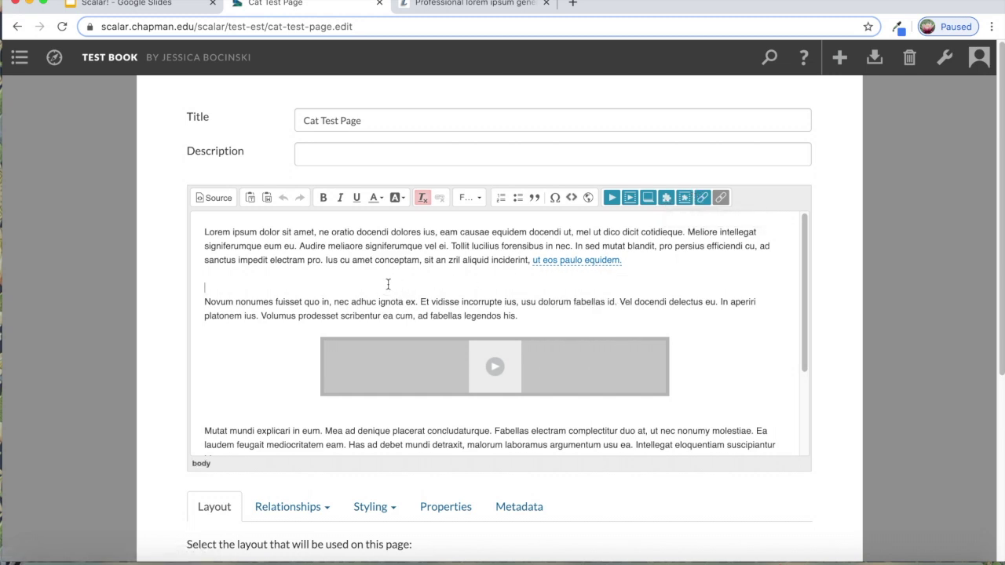
left_click(685, 199)
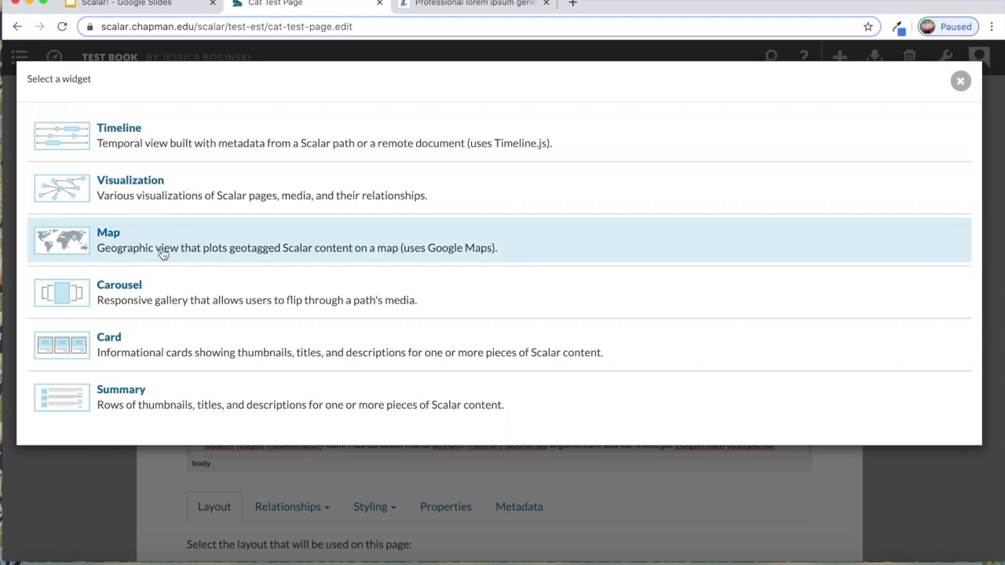
left_click(961, 81)
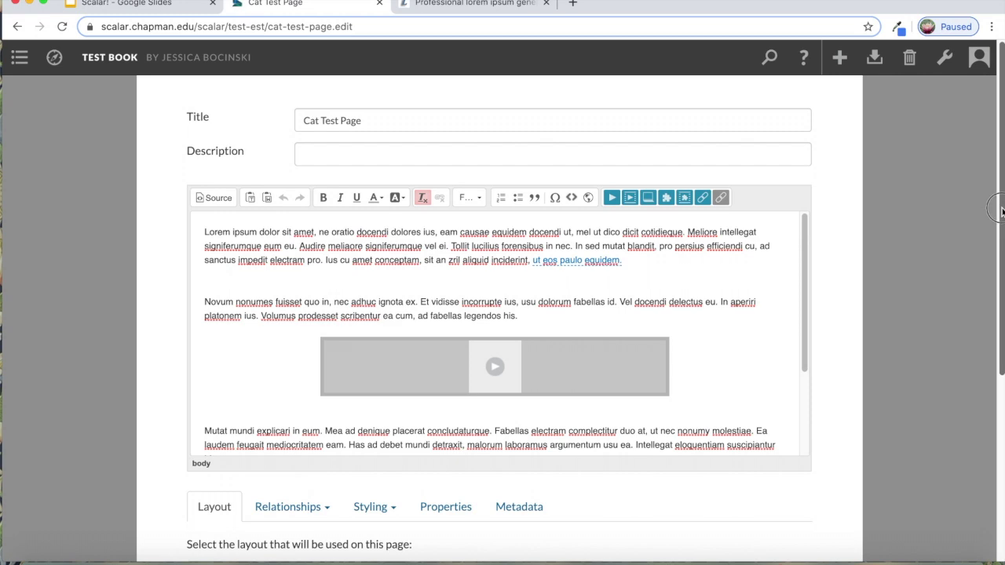
left_click_drag(993, 213, 999, 402)
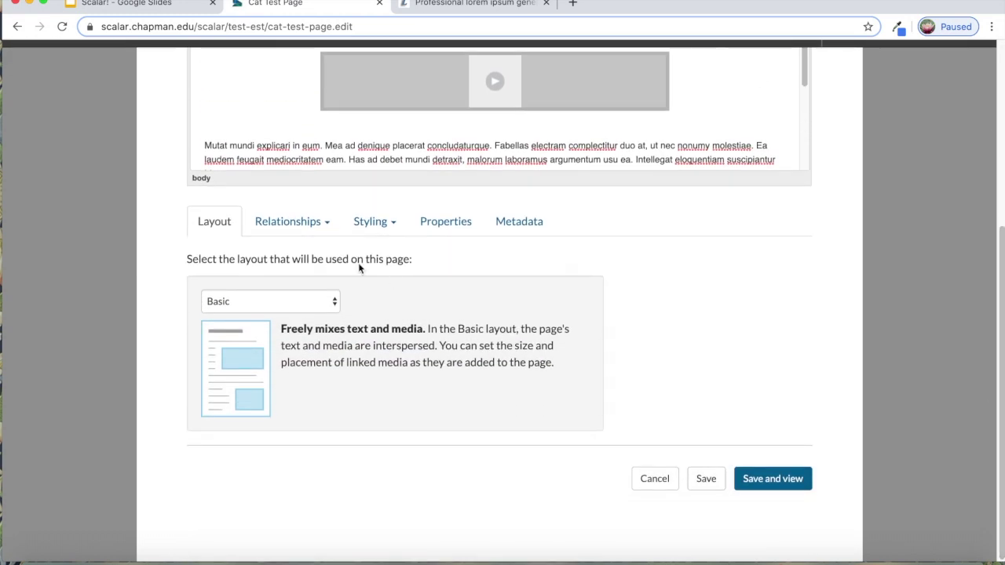
left_click(297, 301)
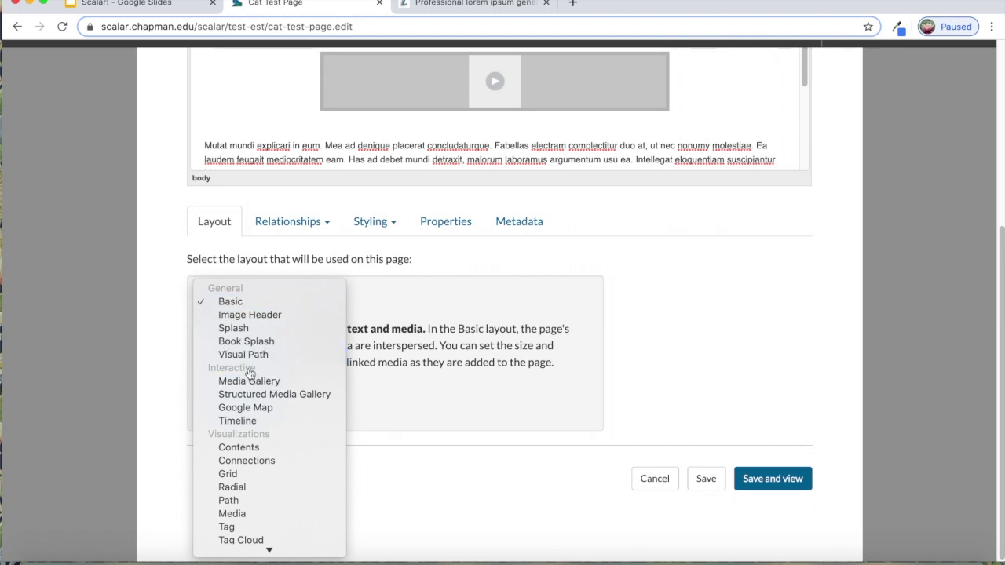
left_click(244, 424)
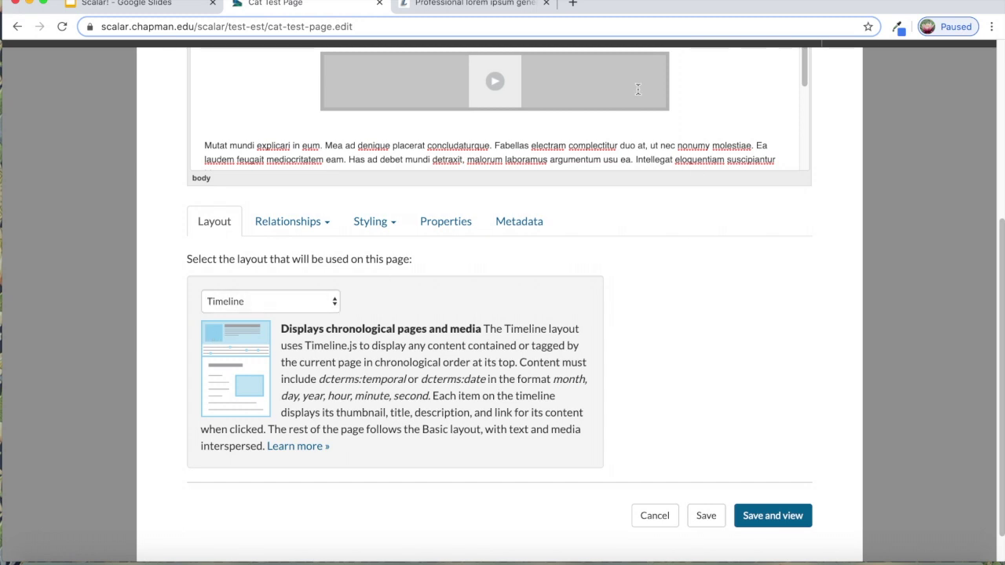
left_click(277, 299)
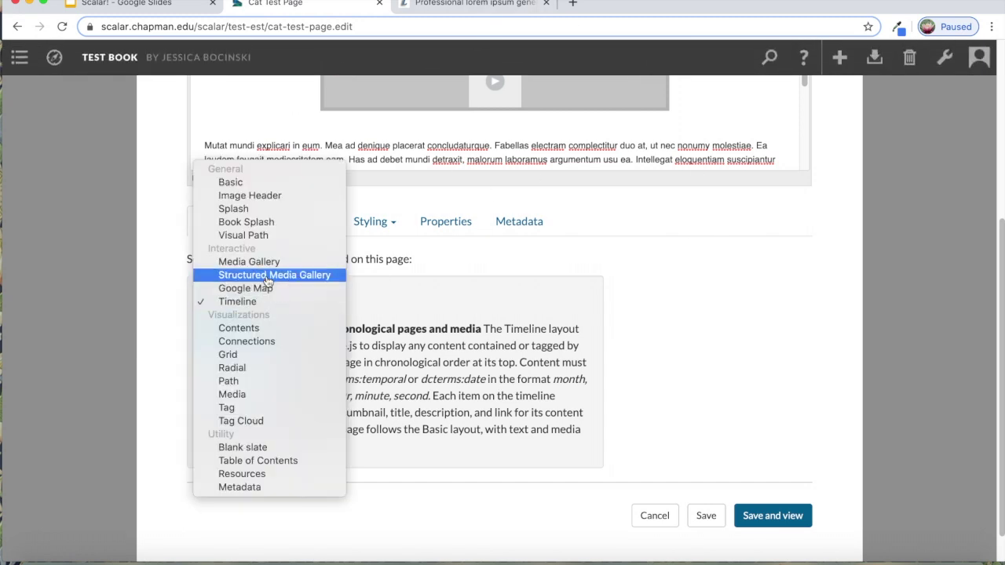
left_click(235, 187)
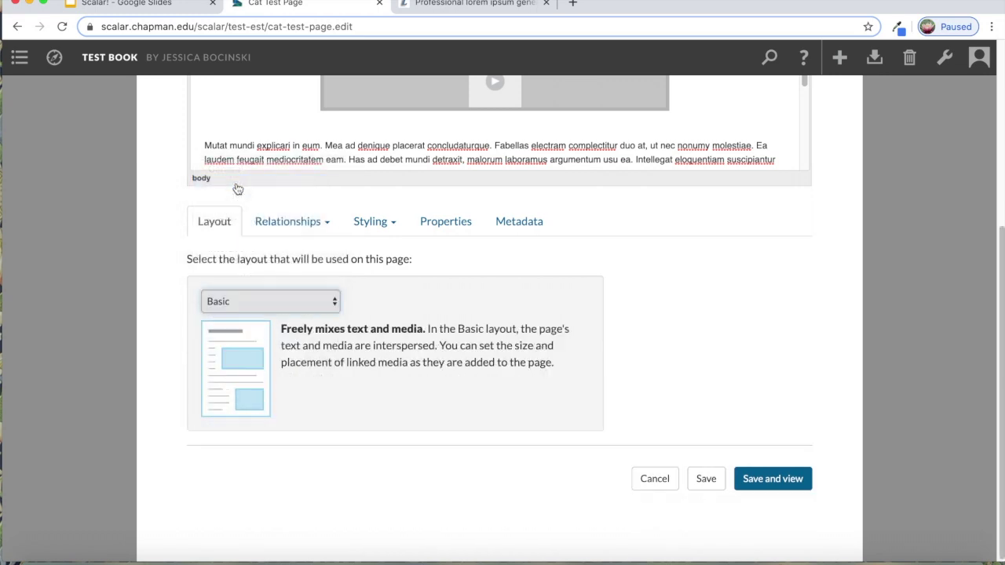
scroll(1001, 349, "up", 1)
scroll(1002, 350, "up", 5)
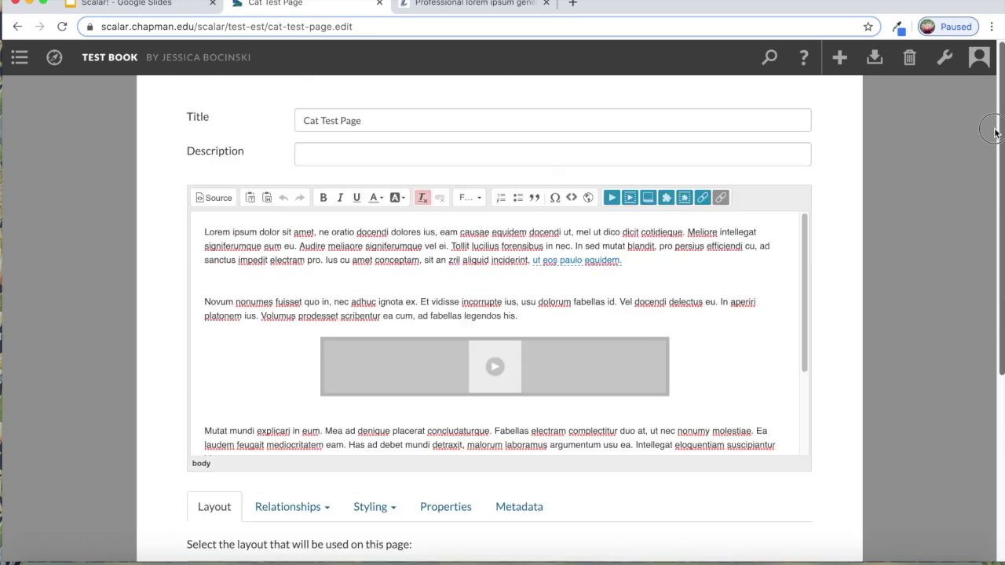
scroll(907, 212, "down", 1)
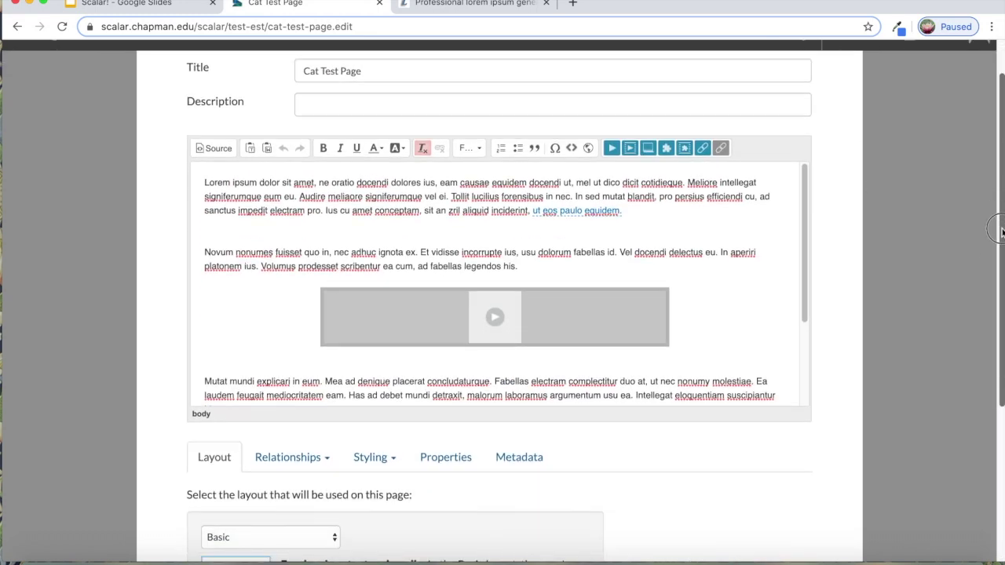
scroll(908, 189, "up", 1)
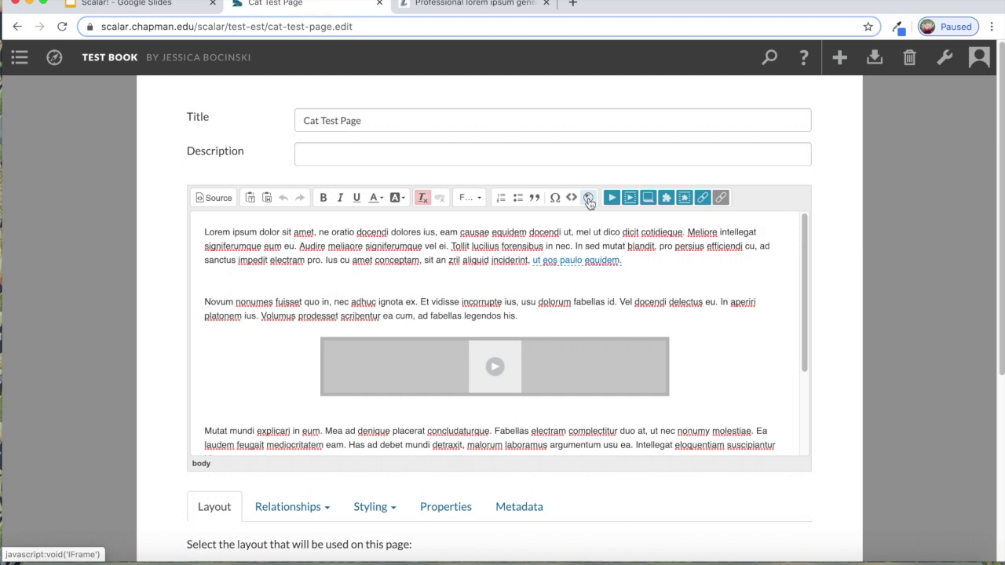
left_click(588, 199)
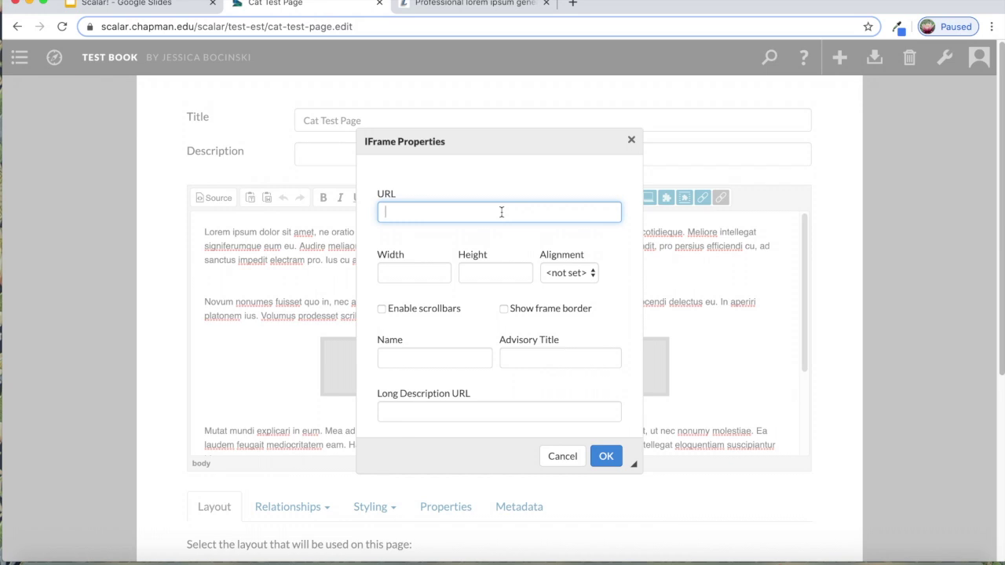
left_click(433, 272)
left_click(492, 272)
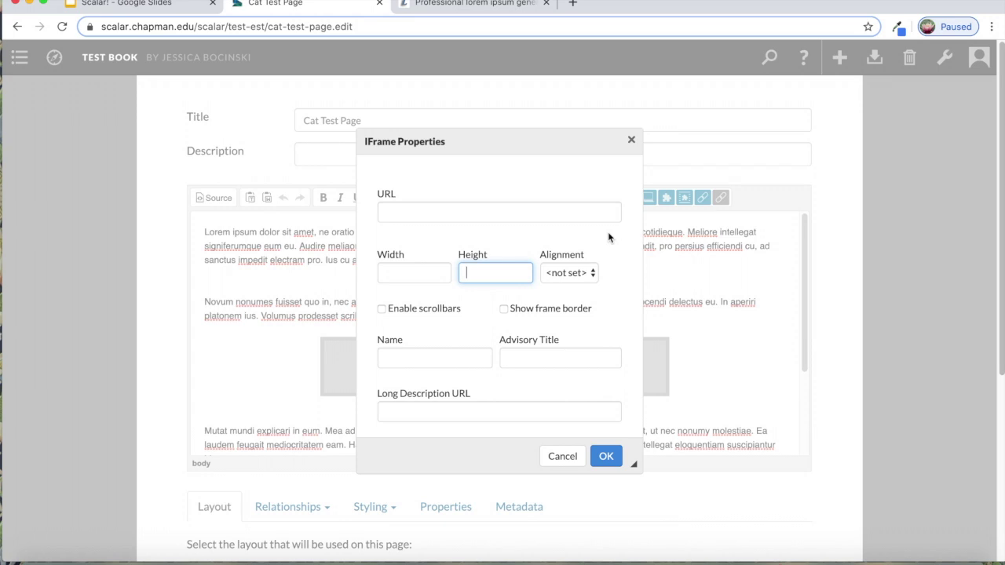
left_click(616, 460)
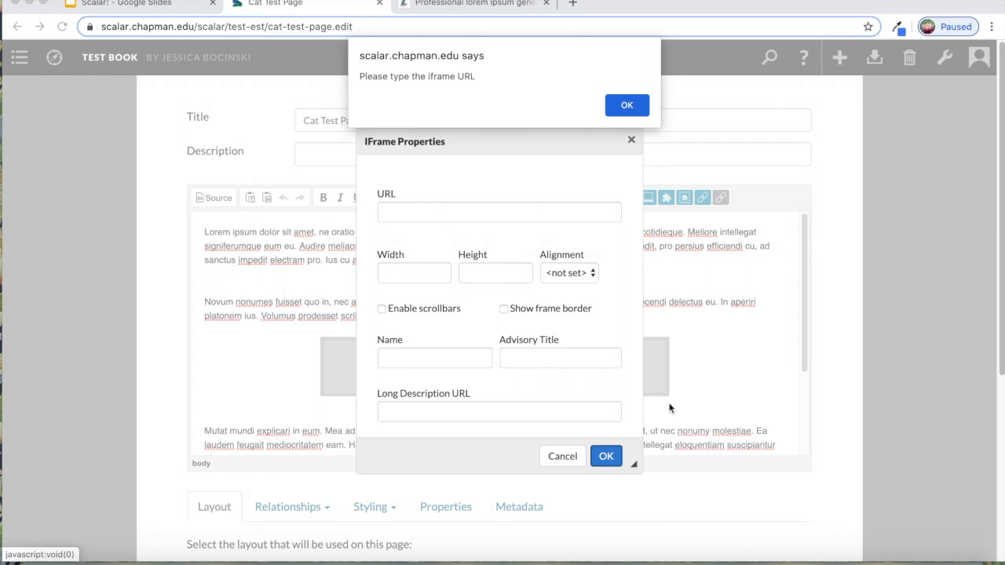
left_click(627, 104)
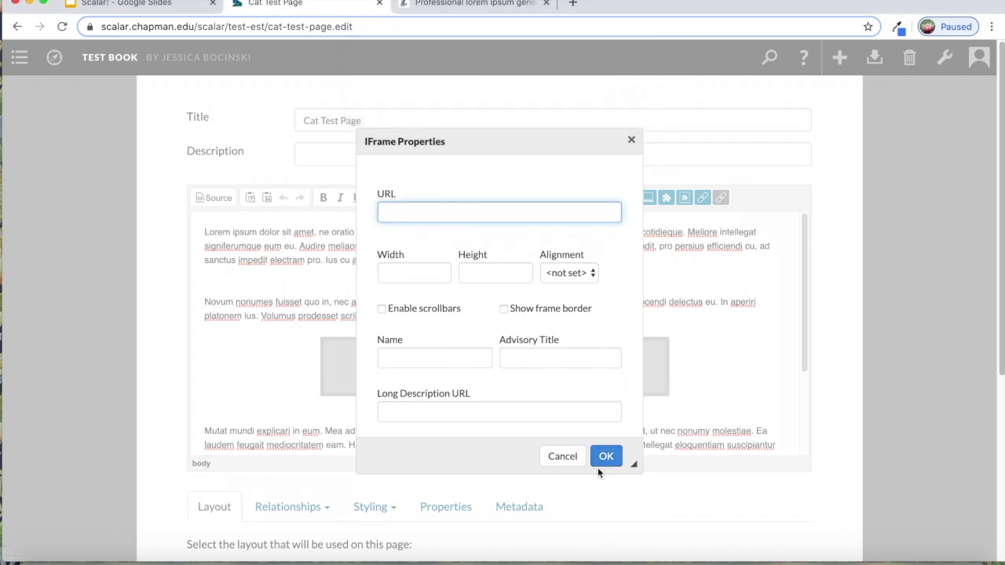
left_click(562, 456)
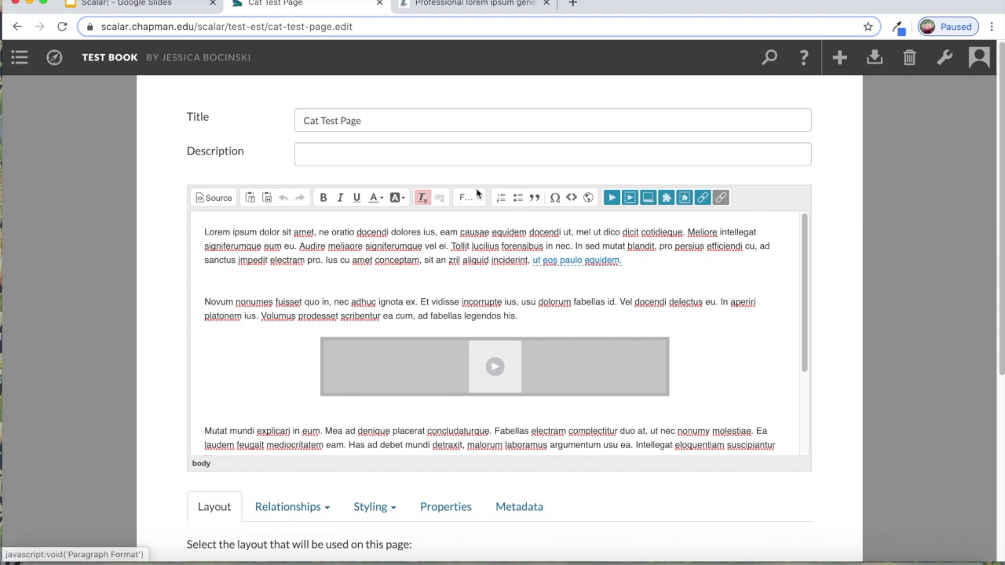
left_click_drag(1001, 235, 1001, 248)
- Under Styling, set the page's background image to Cat from the library
scroll(1001, 248, "down", 5)
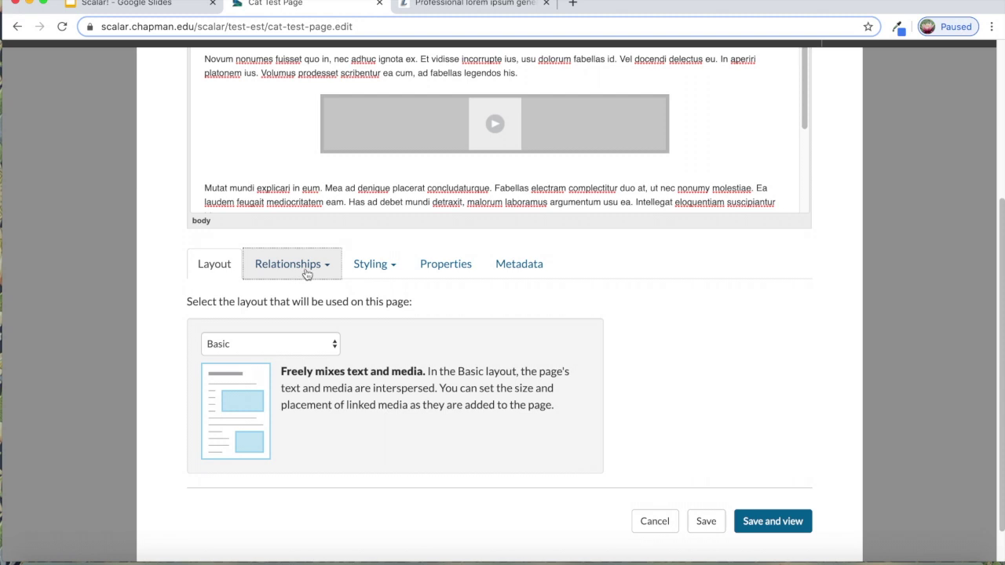
left_click(391, 268)
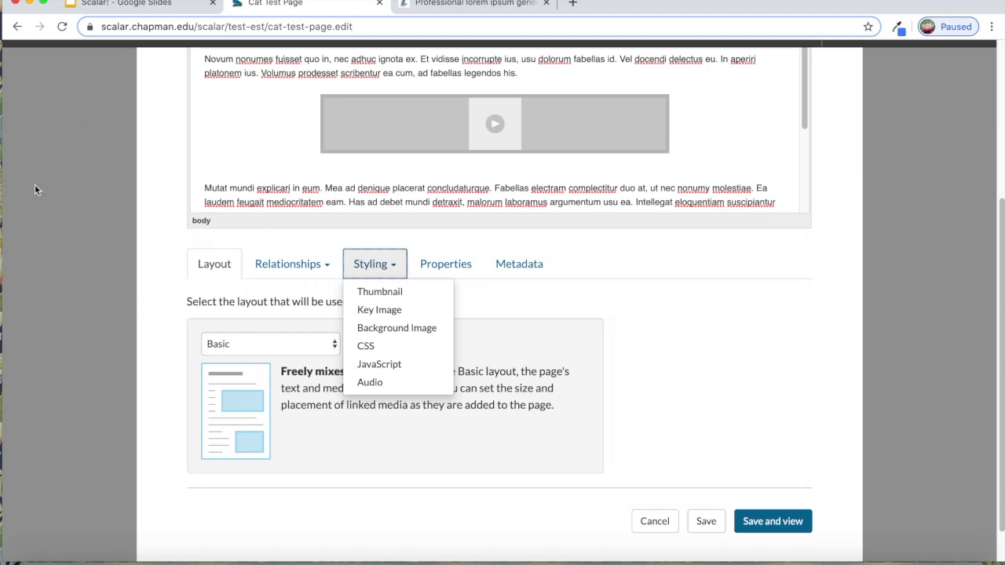
left_click(405, 329)
left_click(255, 351)
left_click(216, 361)
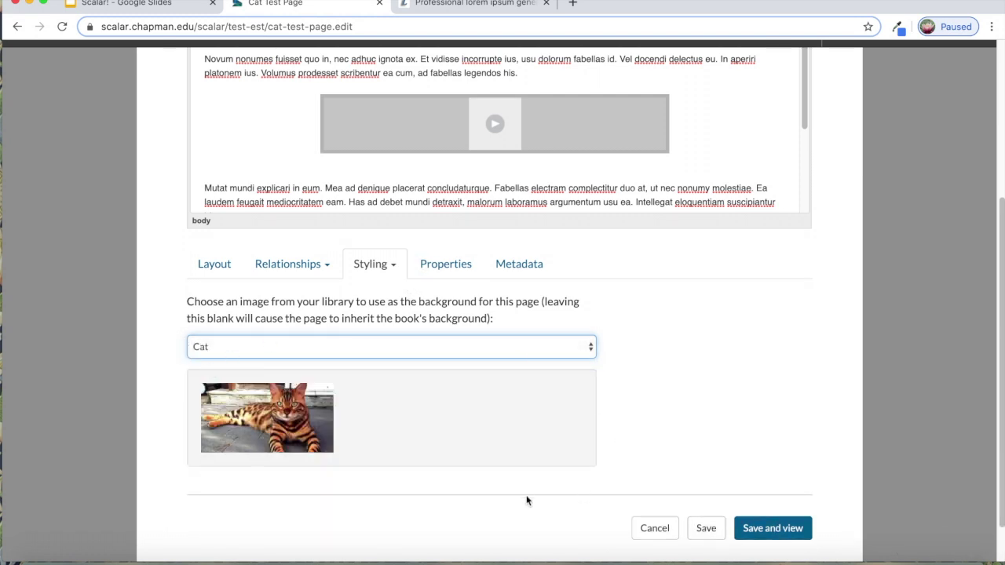
left_click(224, 273)
left_click(274, 343)
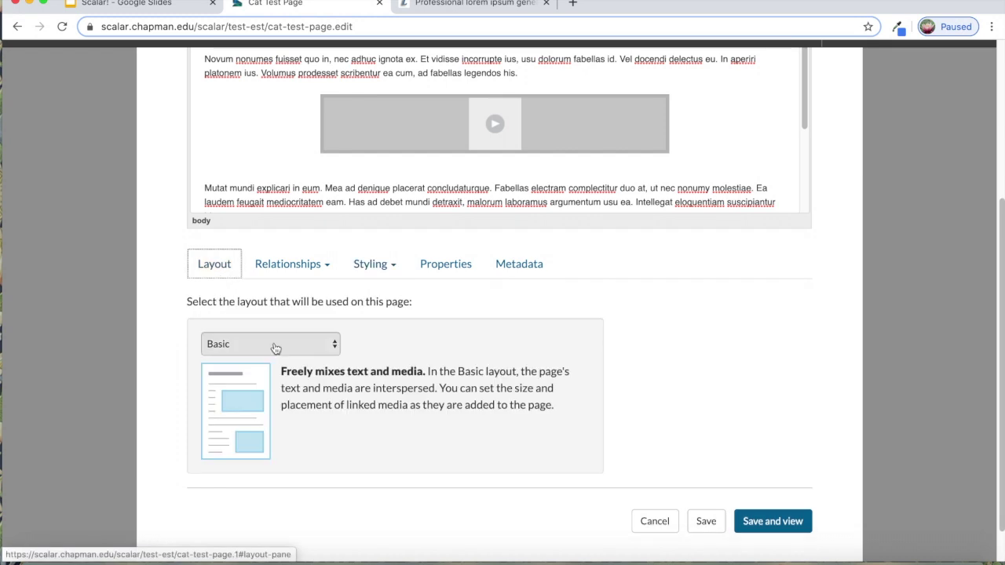
- Switch the Cat Test Page layout to Book Splash
left_click(267, 360)
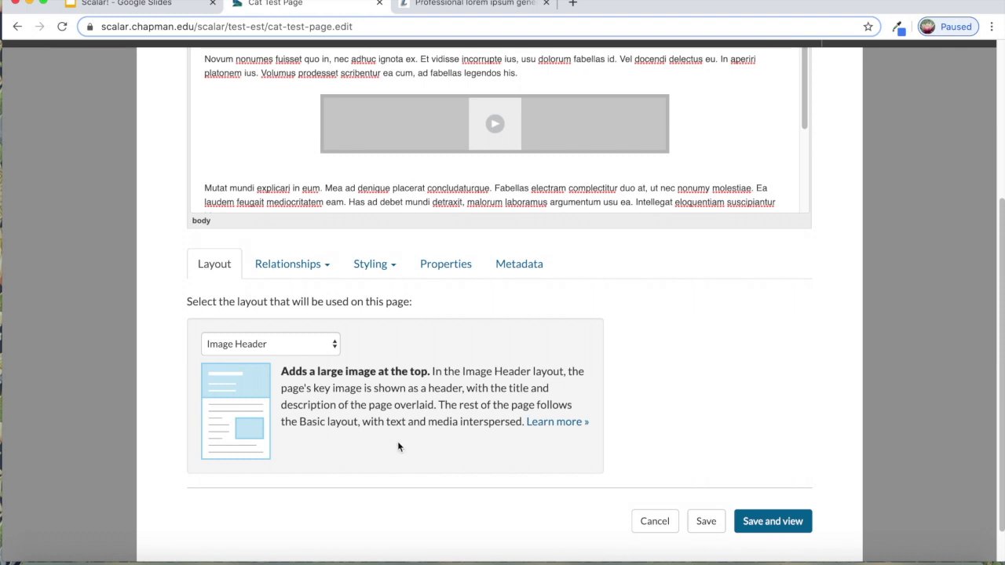
left_click(389, 270)
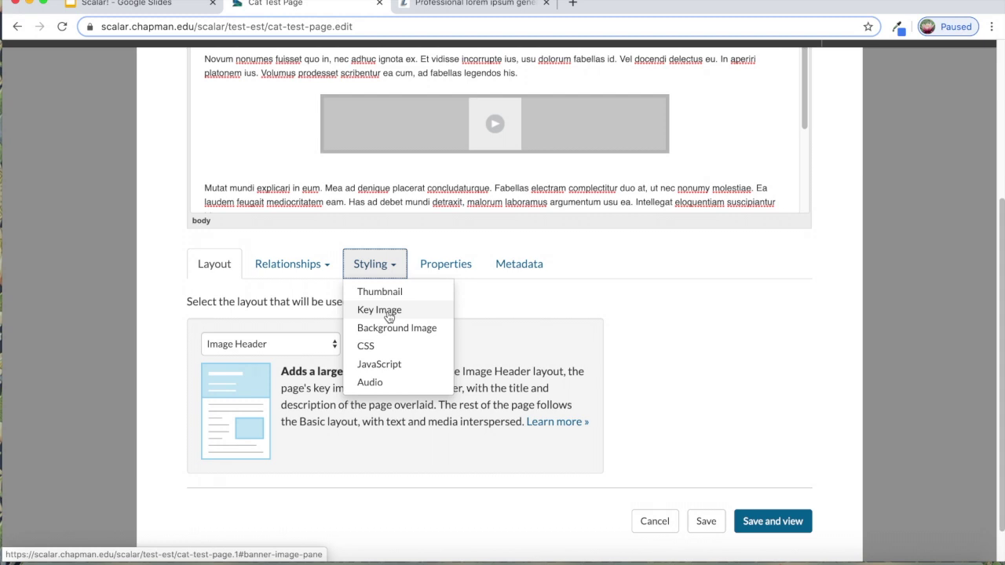
left_click(538, 345)
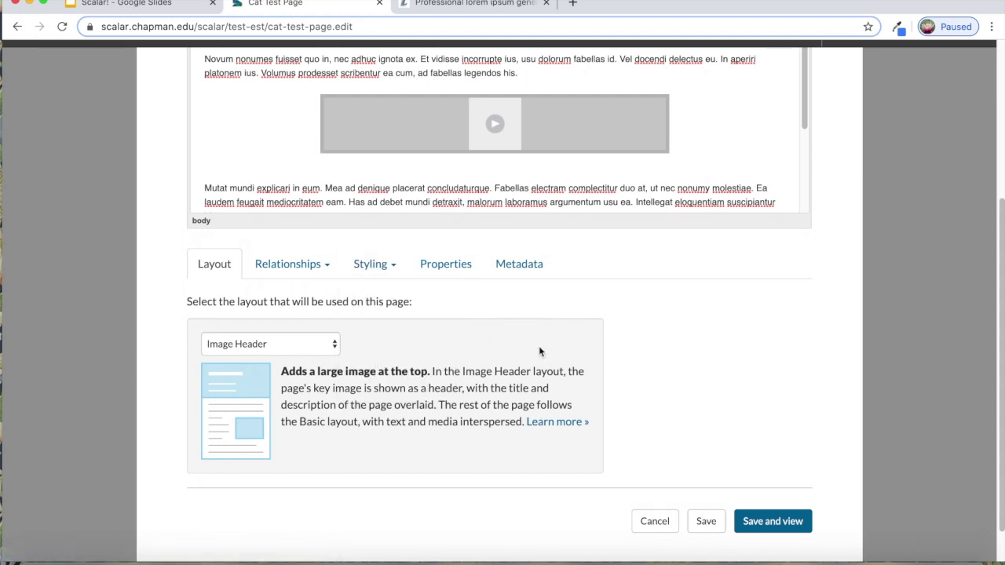
left_click(256, 346)
left_click(250, 370)
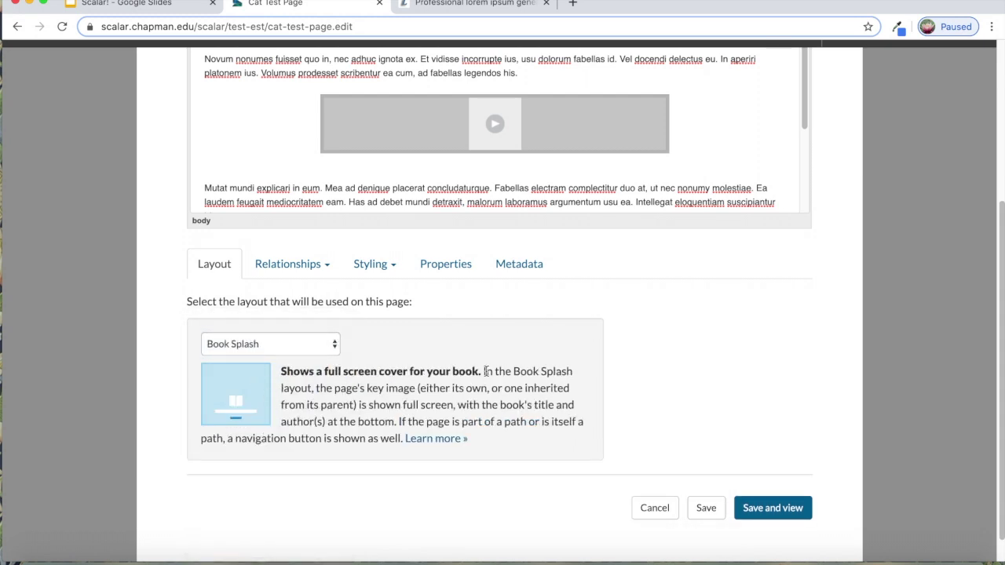
left_click_drag(485, 371, 416, 394)
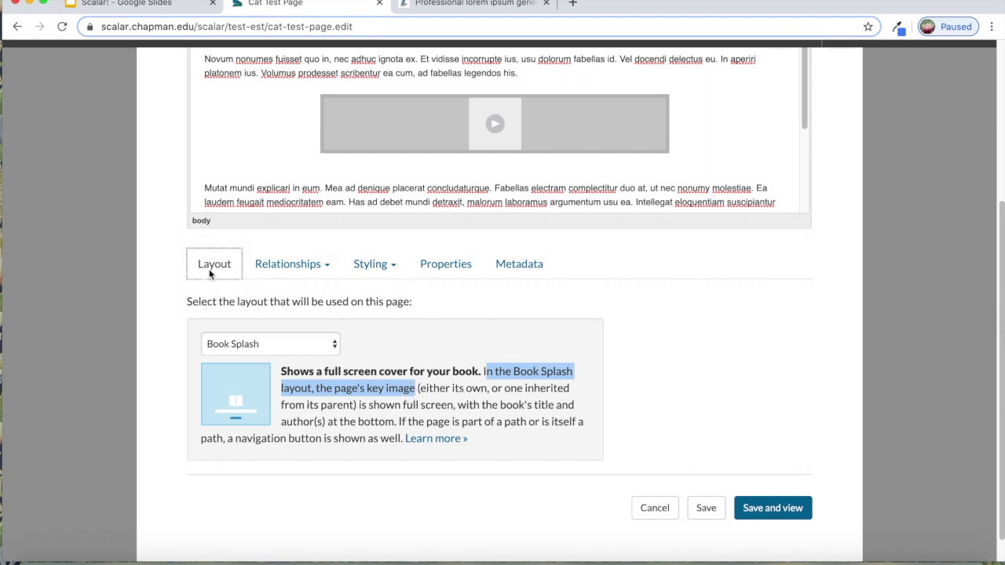
- Check the Background Image styling option, save and view the page, then return to the editor
left_click(370, 265)
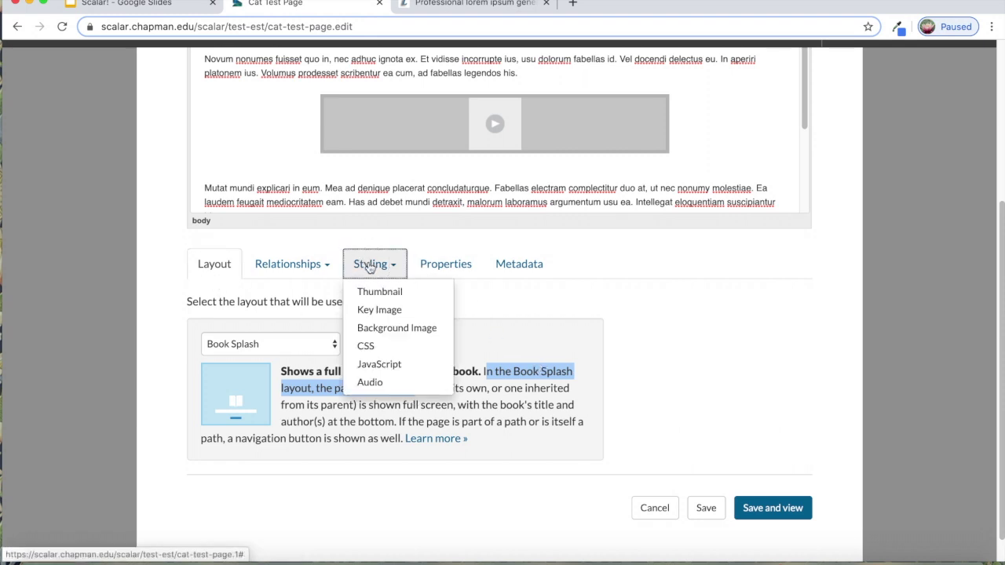
left_click(392, 328)
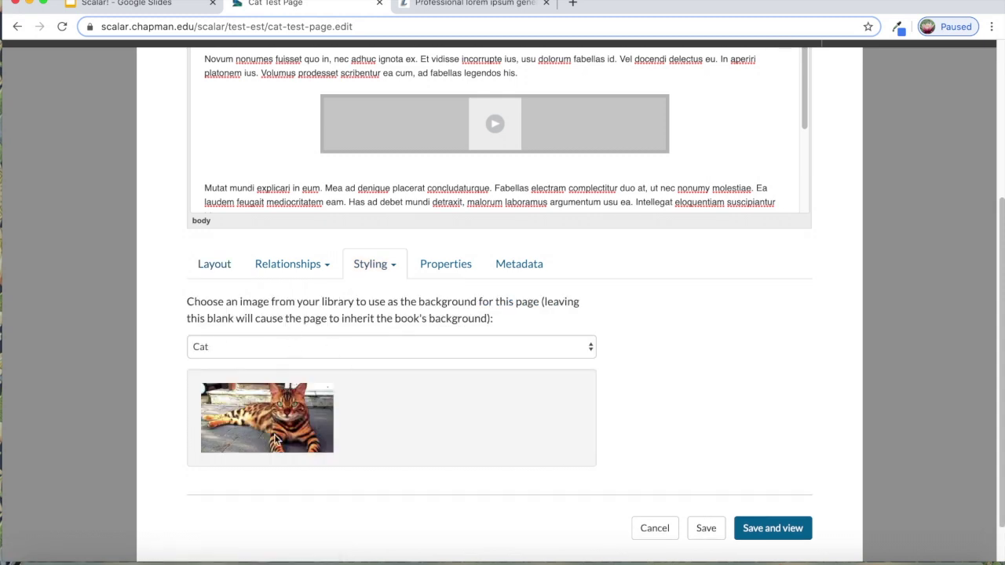
left_click(762, 530)
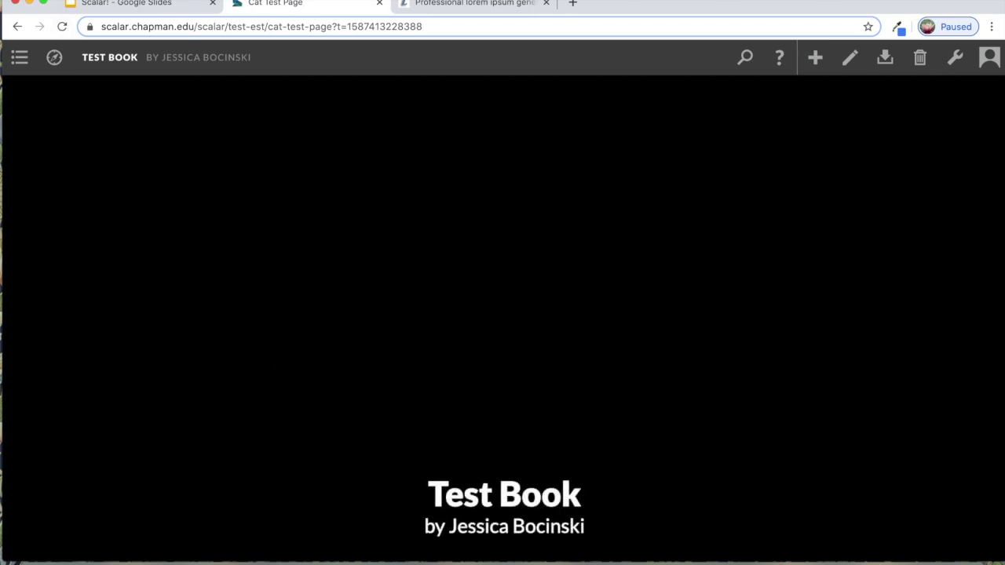
left_click(18, 27)
- Choose Cat as the page's background image under Styling
scroll(236, 267, "down", 5)
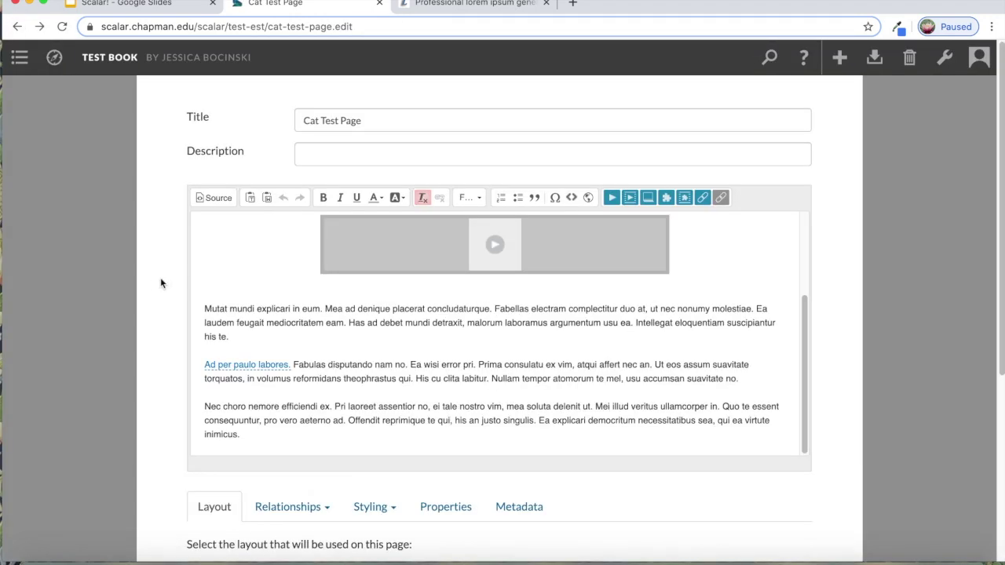
scroll(160, 279, "down", 5)
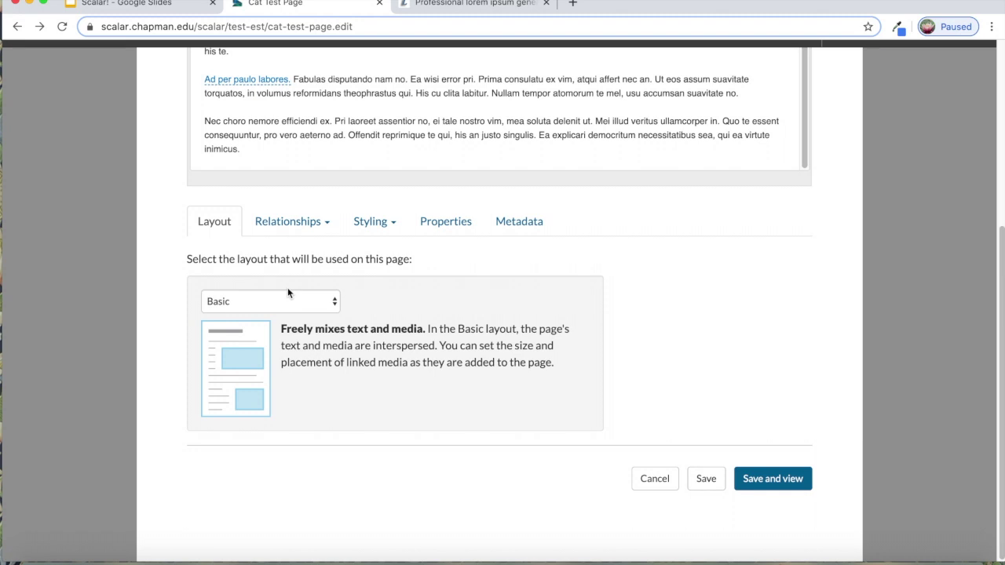
left_click(291, 221)
left_click(385, 220)
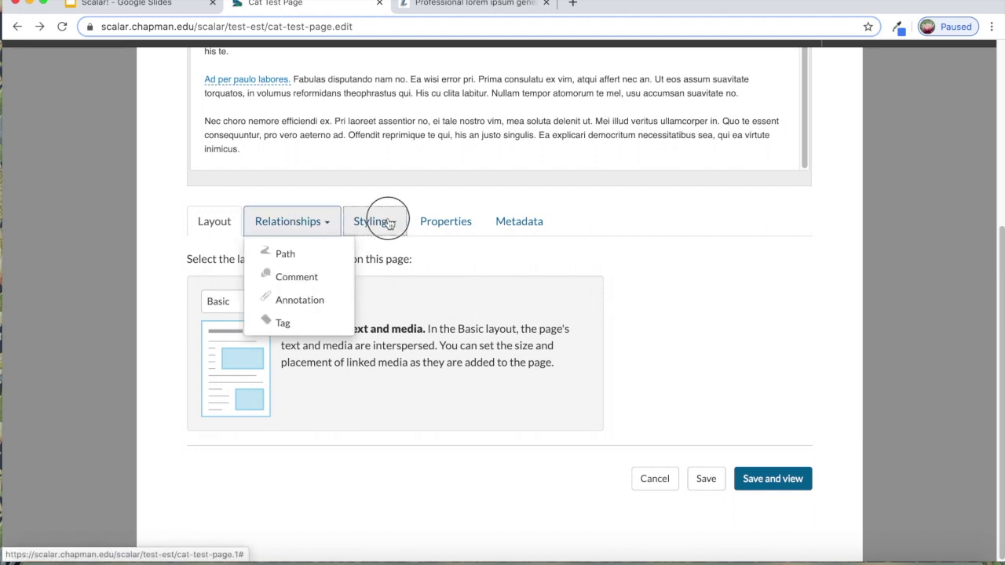
left_click(390, 288)
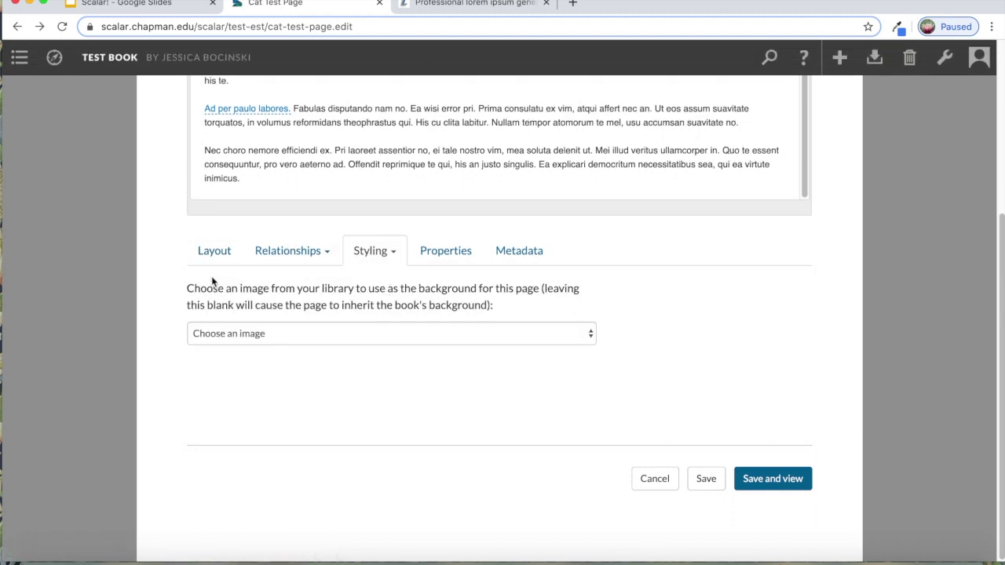
left_click(343, 333)
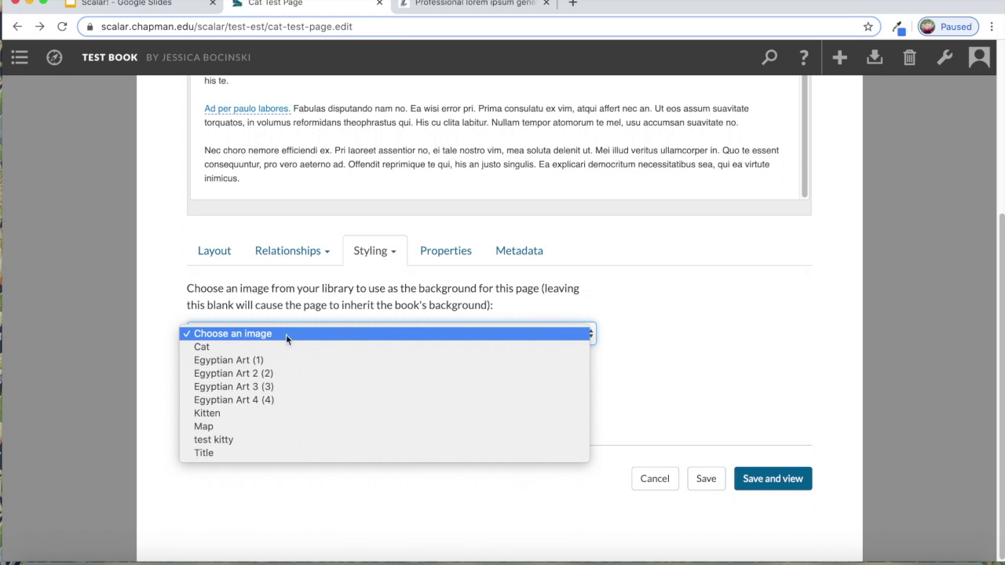
left_click(222, 354)
- Return to the Layout settings and save and view the Cat Test Page
scroll(243, 240, "up", 5)
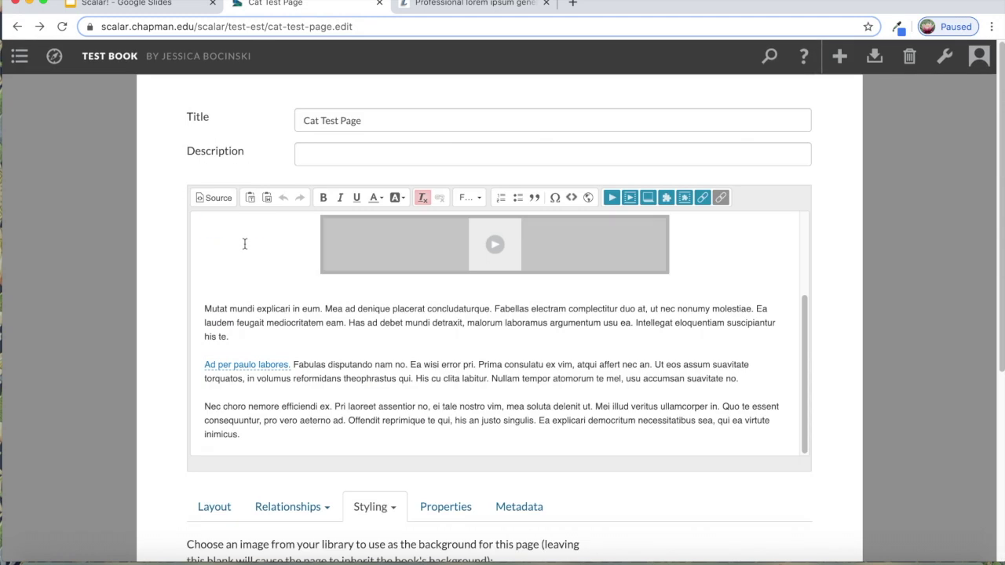
scroll(189, 251, "down", 5)
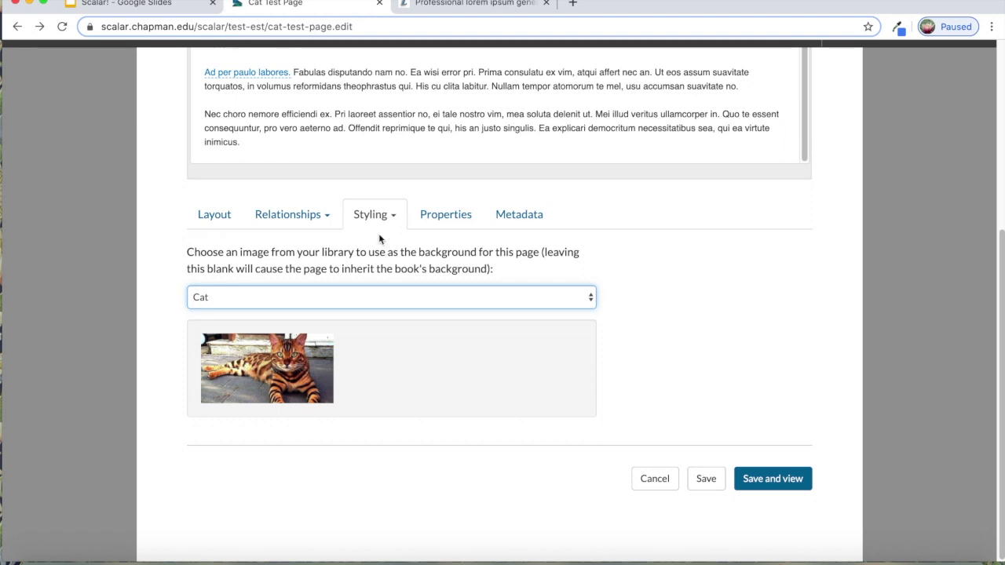
left_click(375, 213)
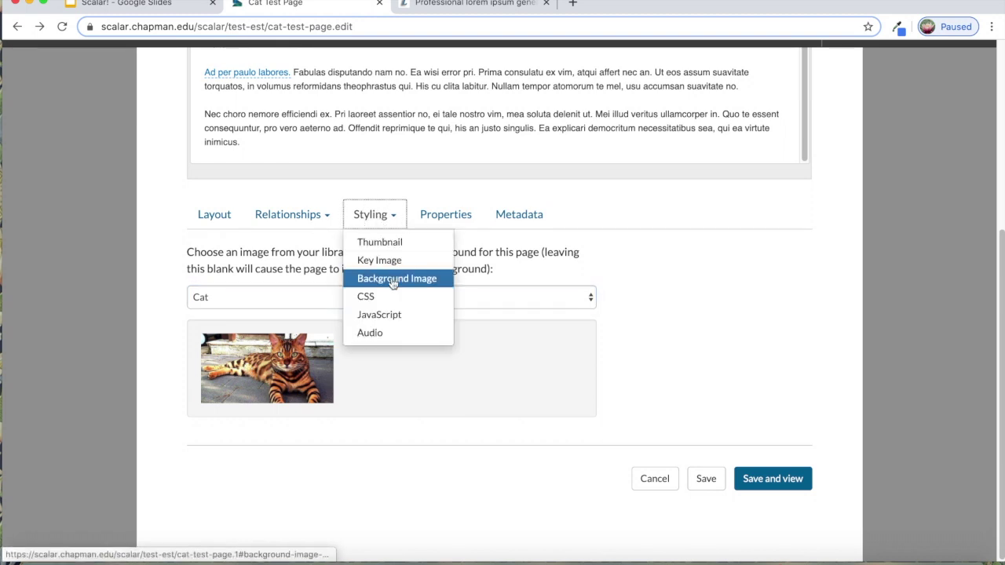
left_click(208, 215)
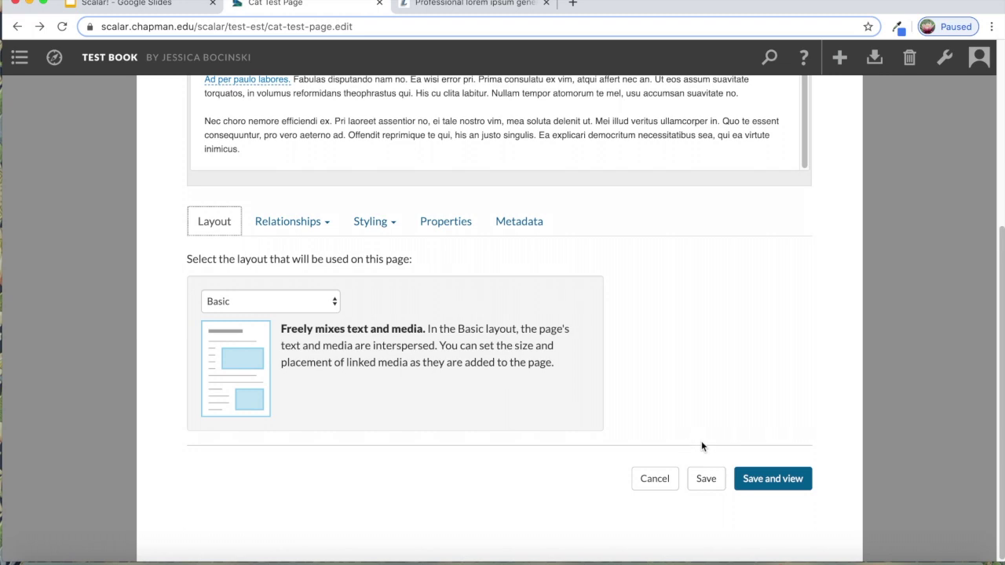
left_click(764, 478)
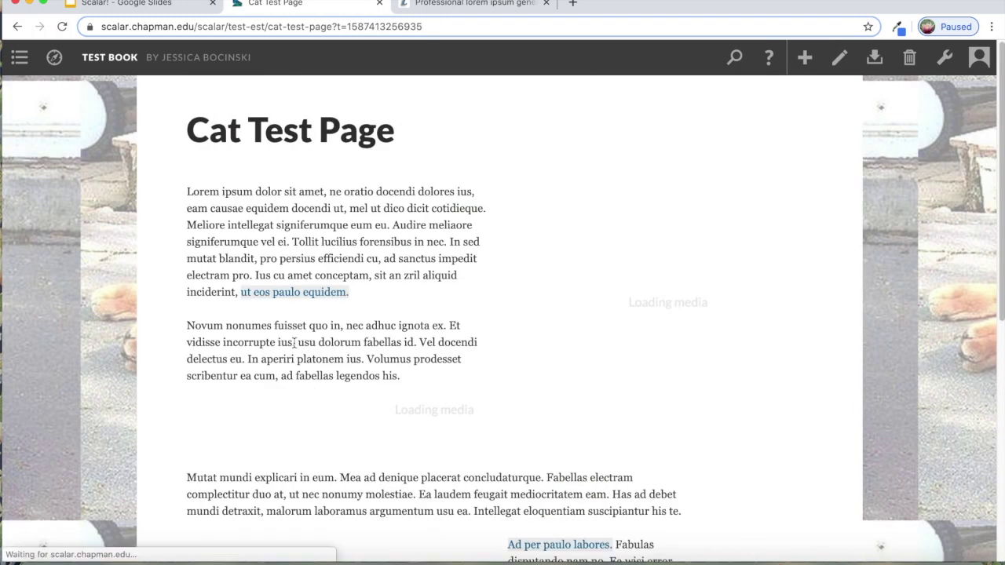
- Scroll through the saved page to review its text, Kitten image and cat video over the cat background
scroll(129, 305, "down", 5)
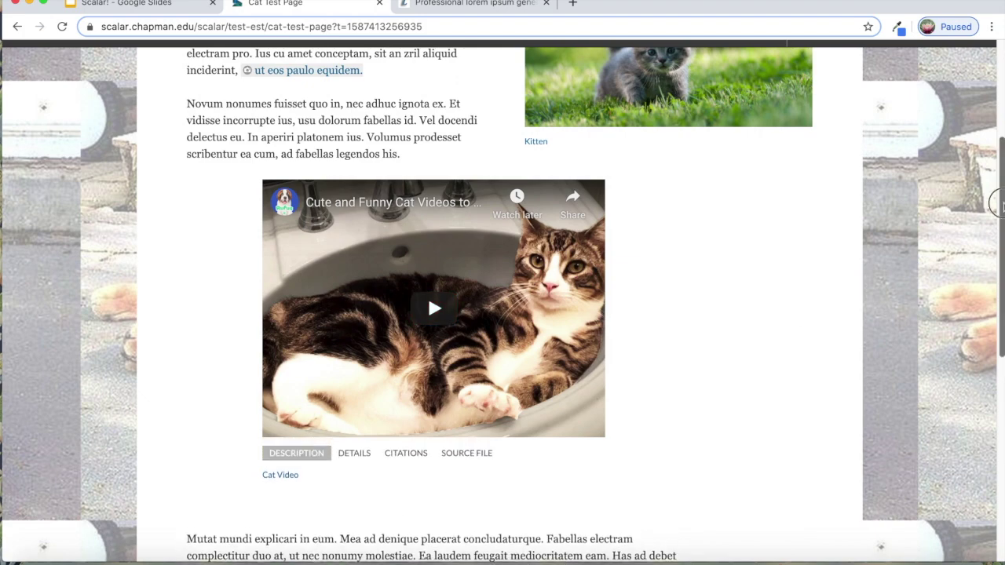
left_click_drag(997, 235, 995, 102)
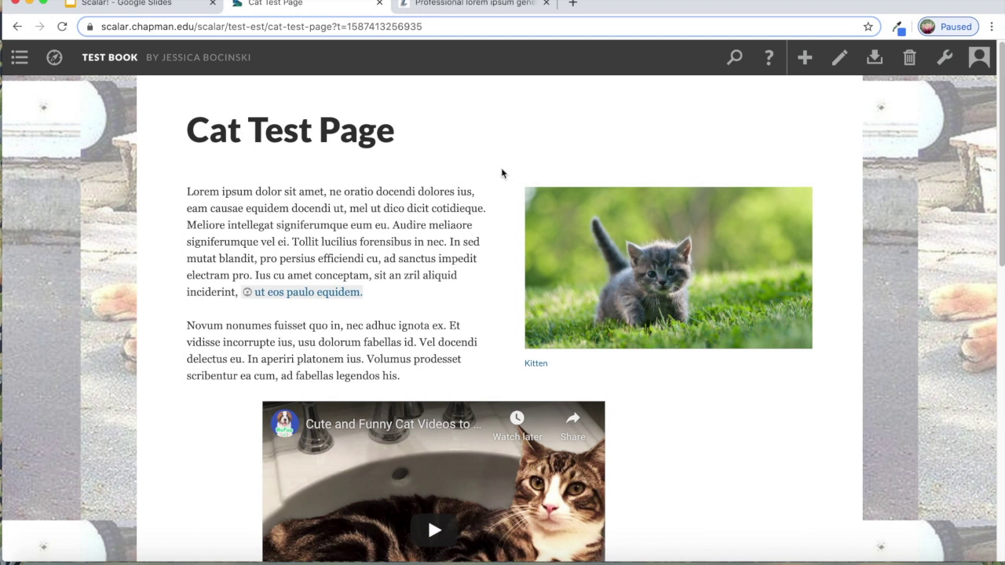
mouse_move(531, 317)
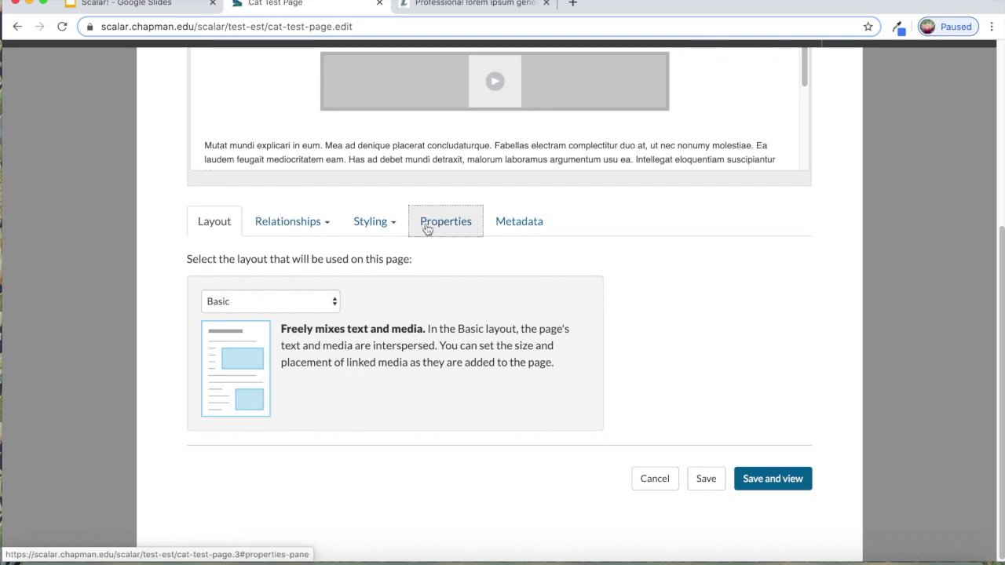
- Make the Cat Test Page a Path and open the chooser for the pages it contains
left_click(307, 229)
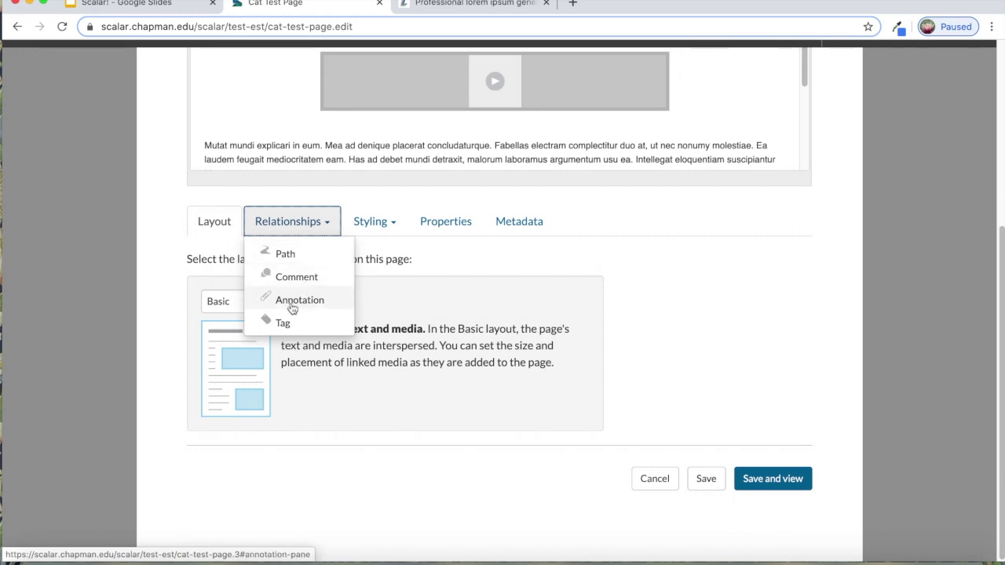
left_click(307, 258)
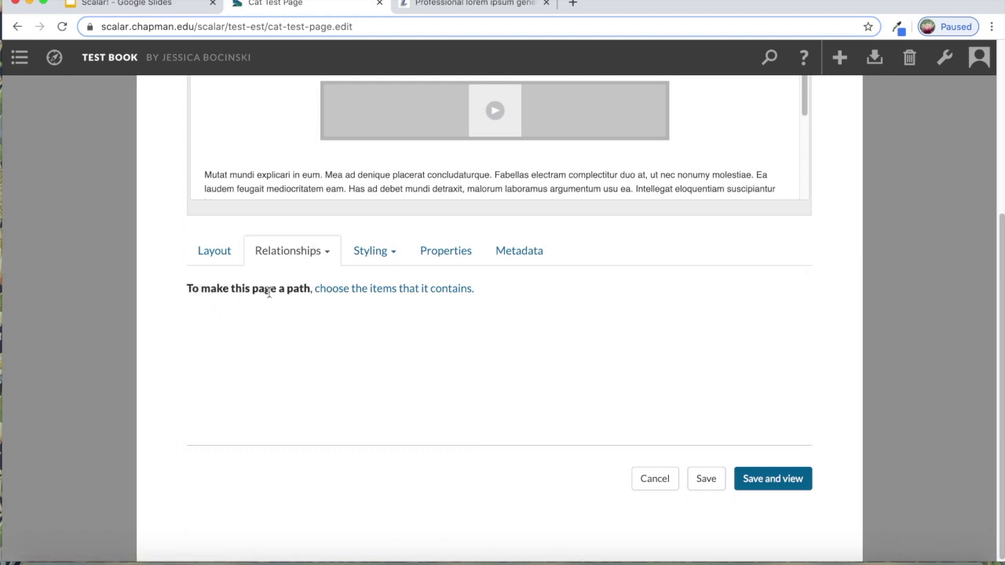
left_click(409, 291)
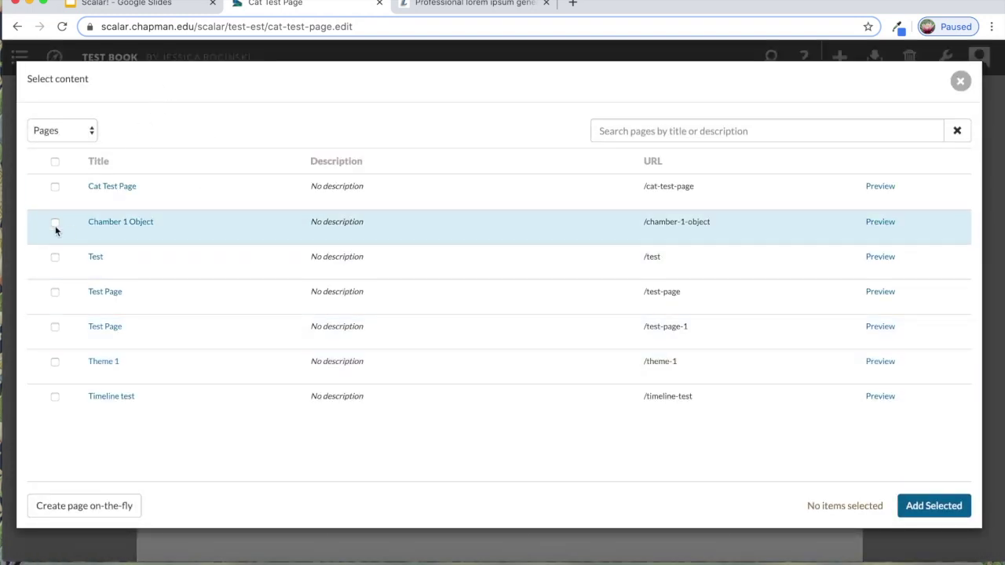
- Add Chamber 1 Object, Test Page and Theme 1 to the path, move Theme 1 first, and save
left_click(55, 223)
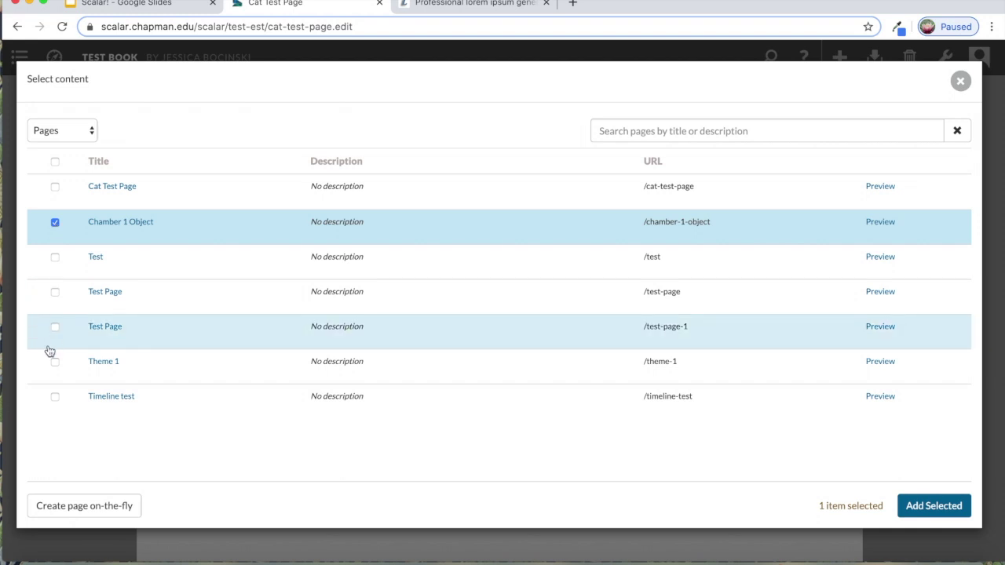
left_click(55, 327)
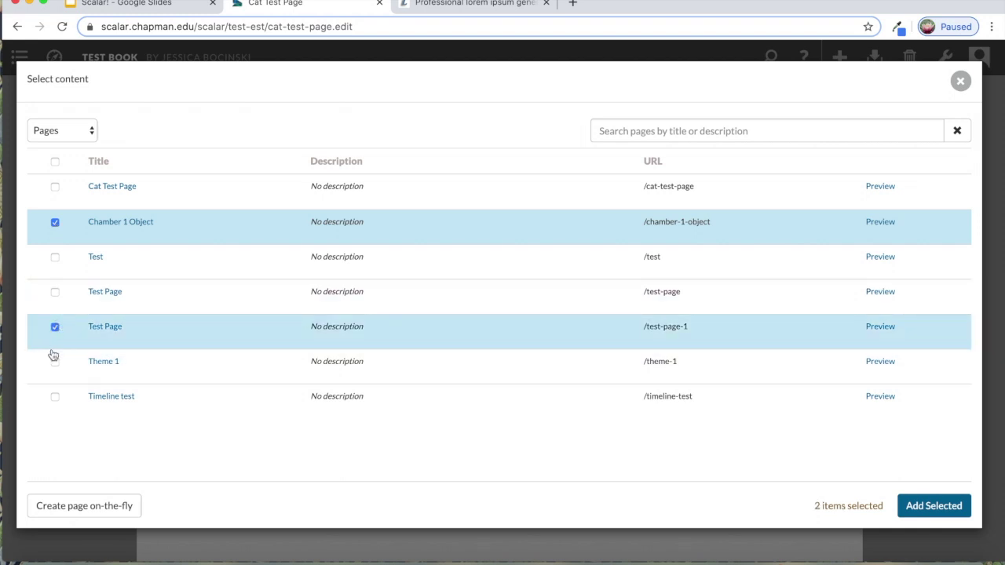
left_click(55, 362)
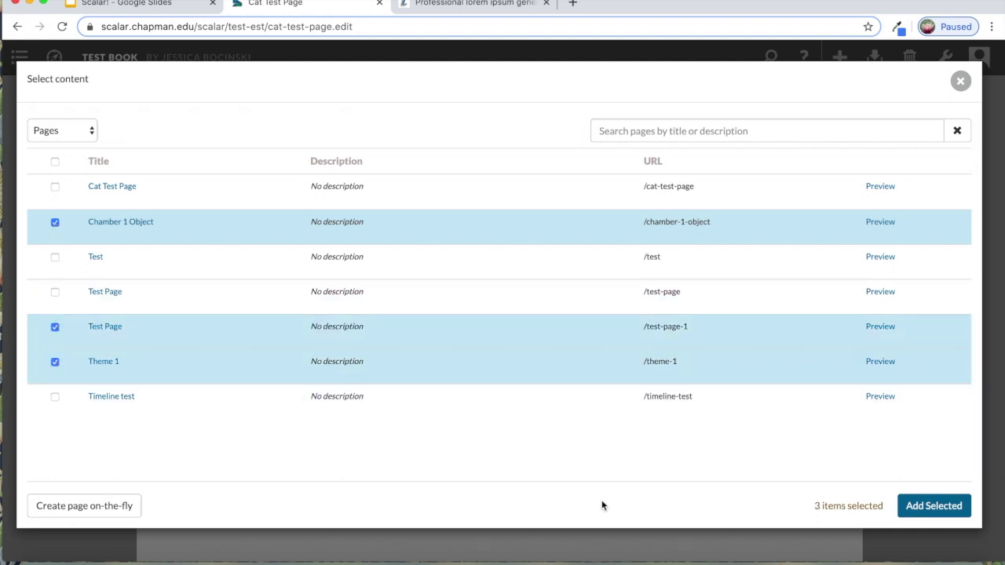
left_click(932, 507)
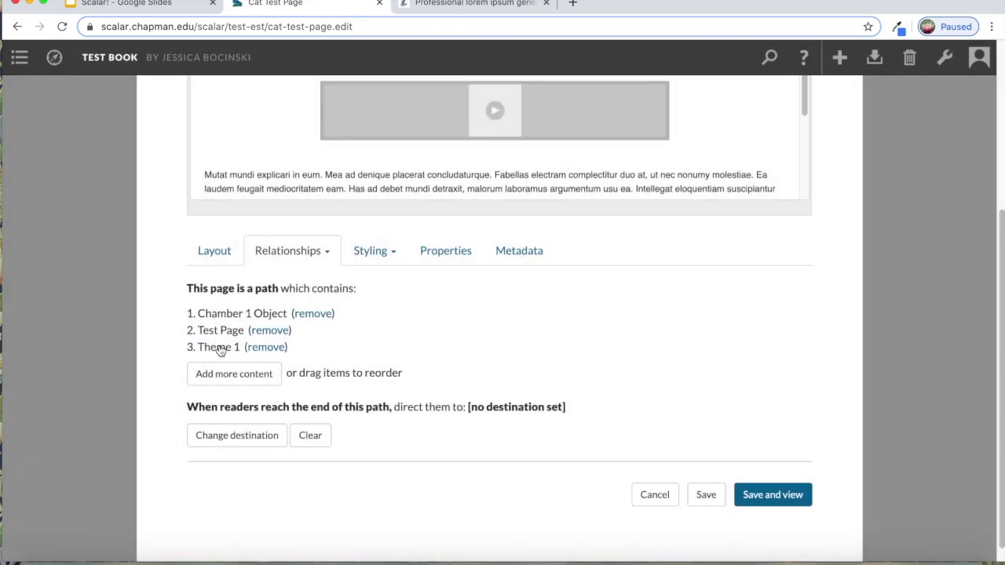
mouse_move(228, 348)
left_mouse_down()
mouse_move(225, 321)
mouse_move(227, 333)
left_mouse_up()
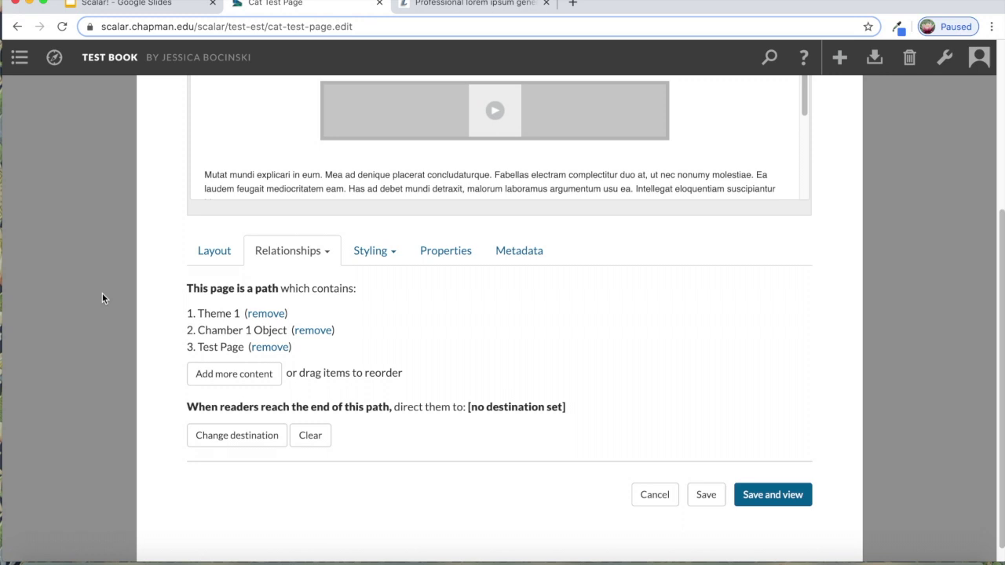
left_click(770, 503)
left_click(768, 501)
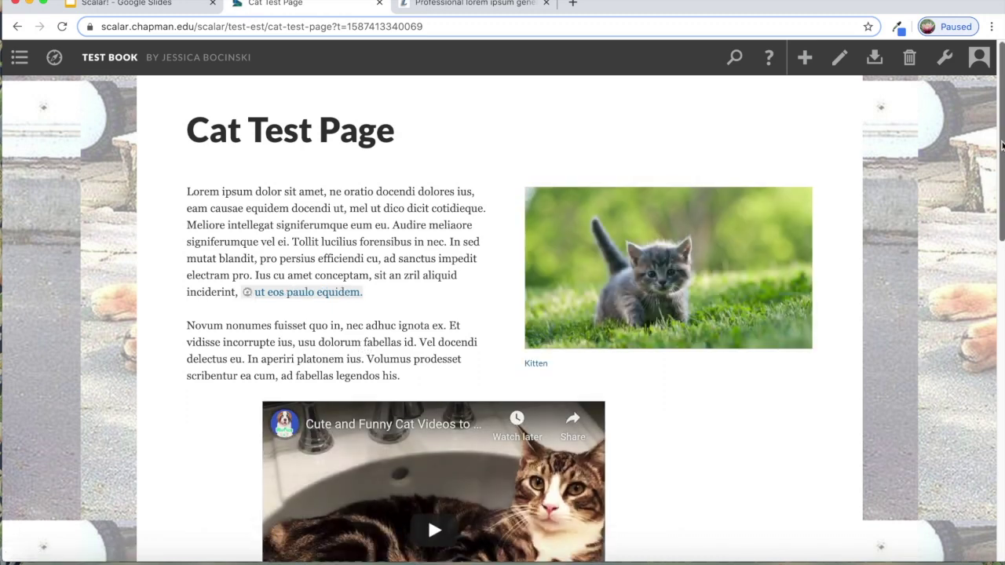
- Start reading the Cat Test Page path at Theme 1 and scroll through it
scroll(1002, 145, "down", 15)
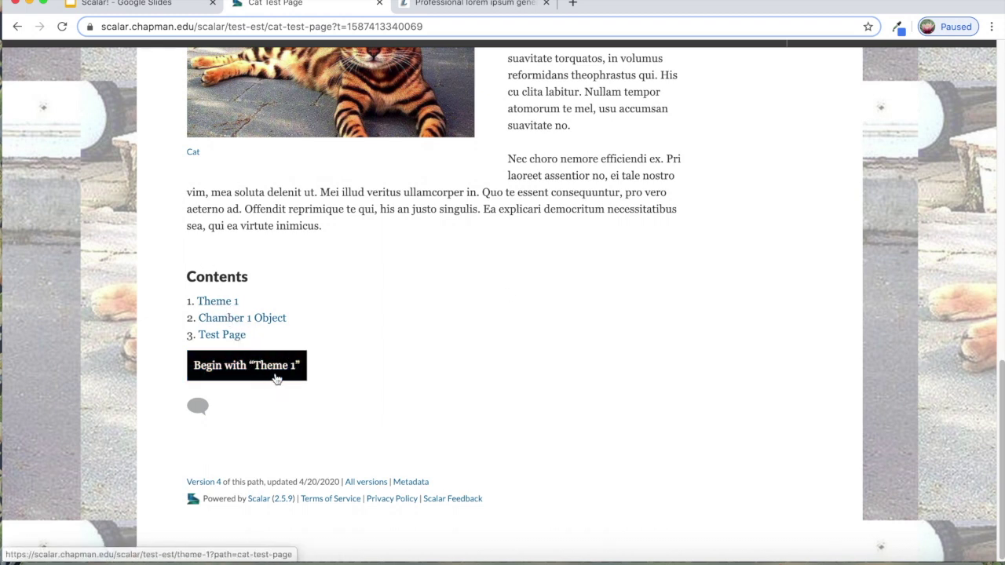
left_click(278, 375)
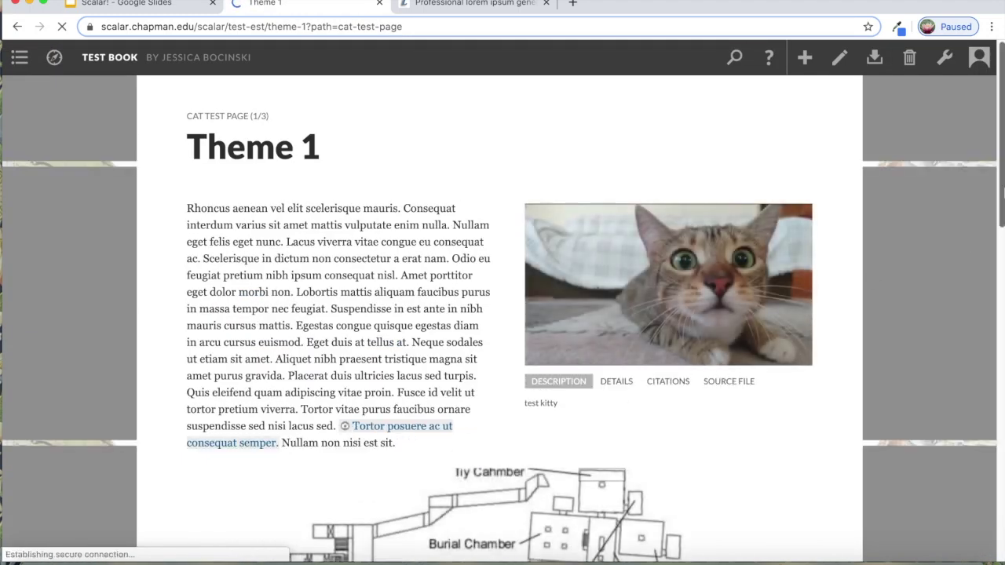
scroll(997, 333, "down", 4)
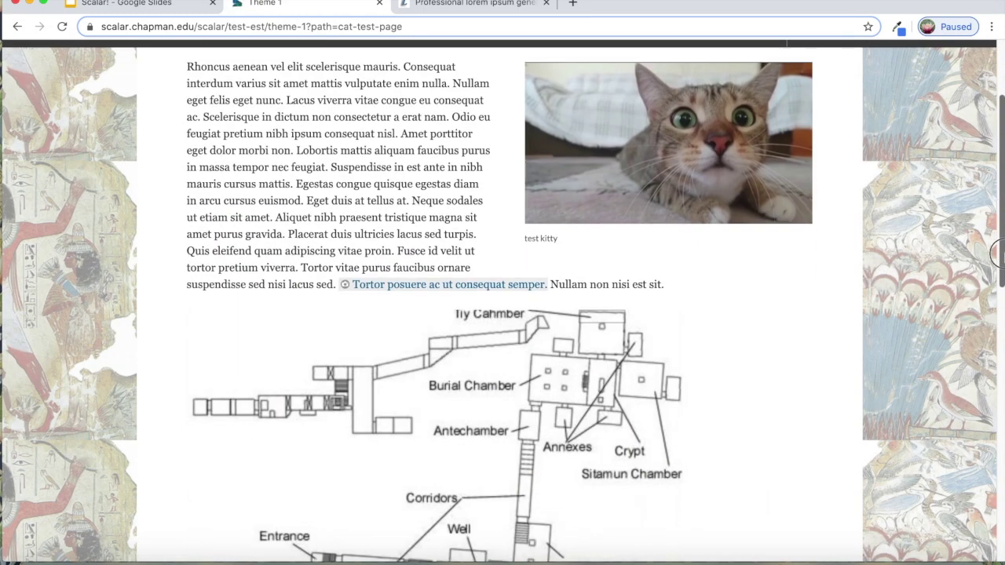
scroll(997, 333, "down", 7)
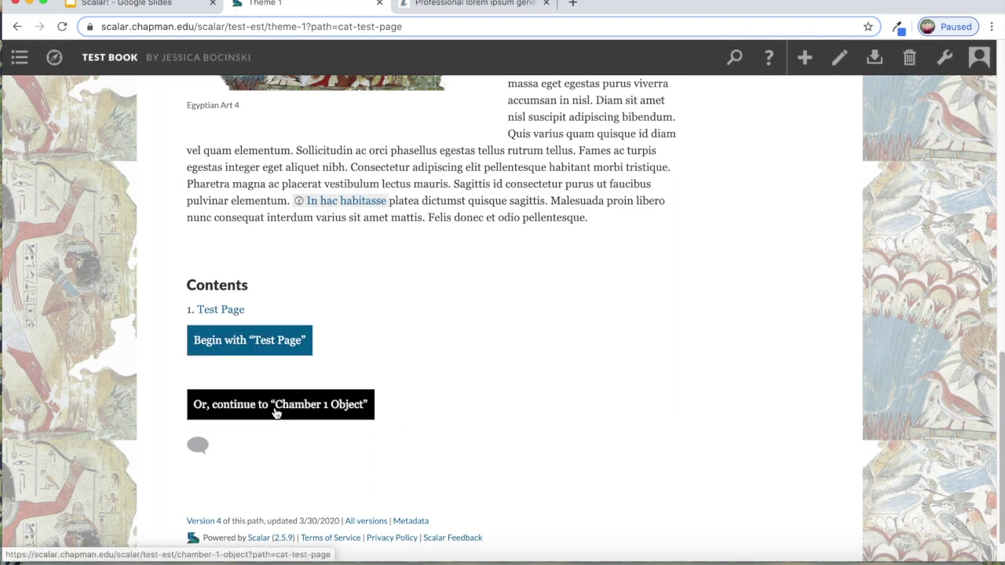
- Continue along the path to Chamber 1 Object, look it over, then go back to Theme 1
left_click(241, 414)
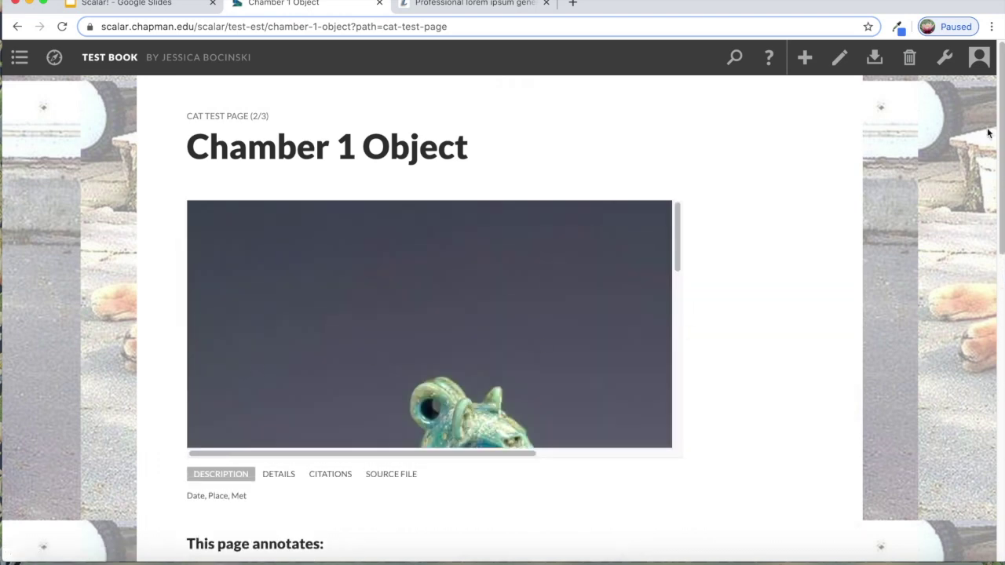
scroll(988, 134, "down", 10)
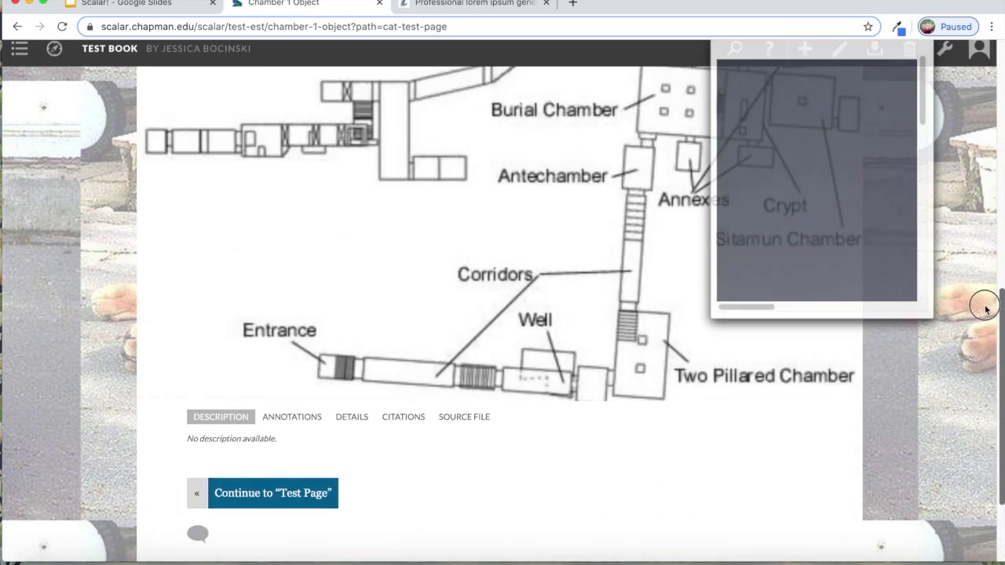
scroll(986, 309, "up", 10)
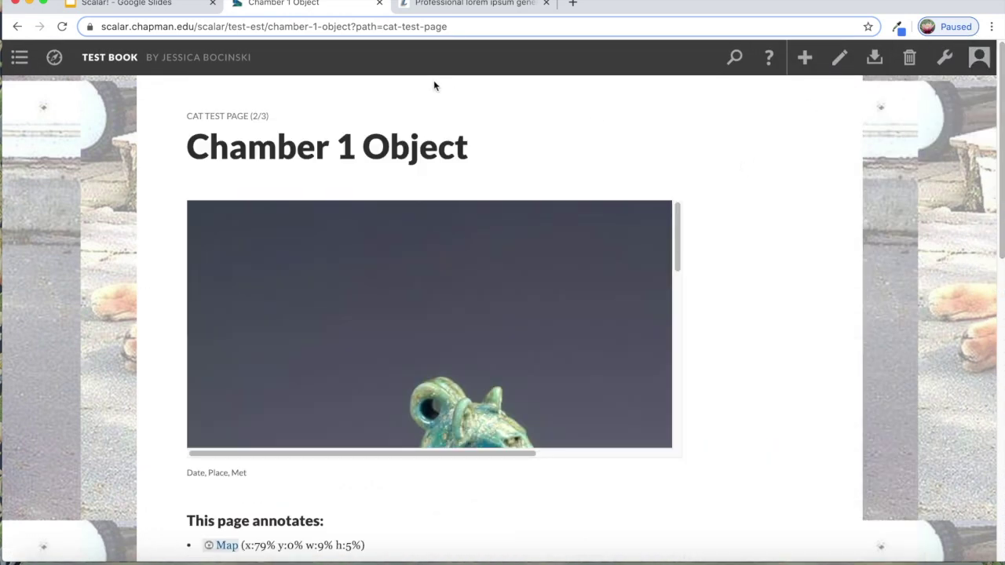
mouse_move(275, 405)
left_click(18, 27)
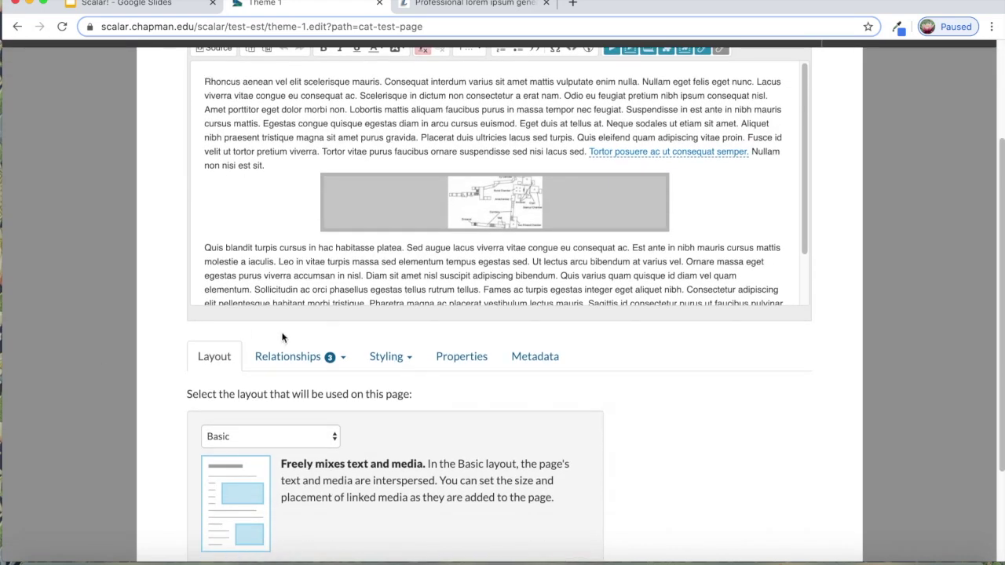
- Set Theme 1's relationship type to Tag and open the chooser for the items it tags
left_click(287, 356)
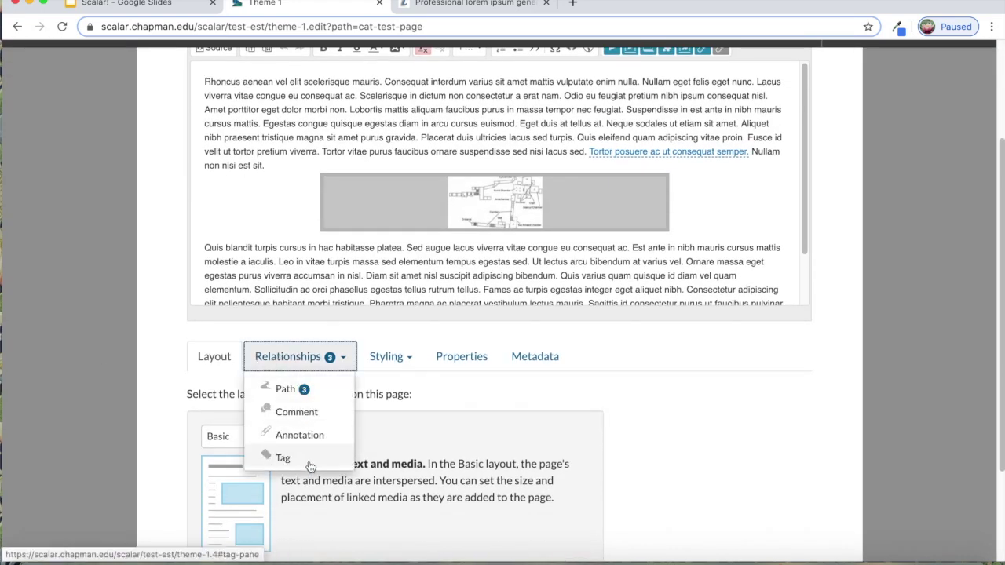
left_click(283, 460)
scroll(170, 445, "down", 2)
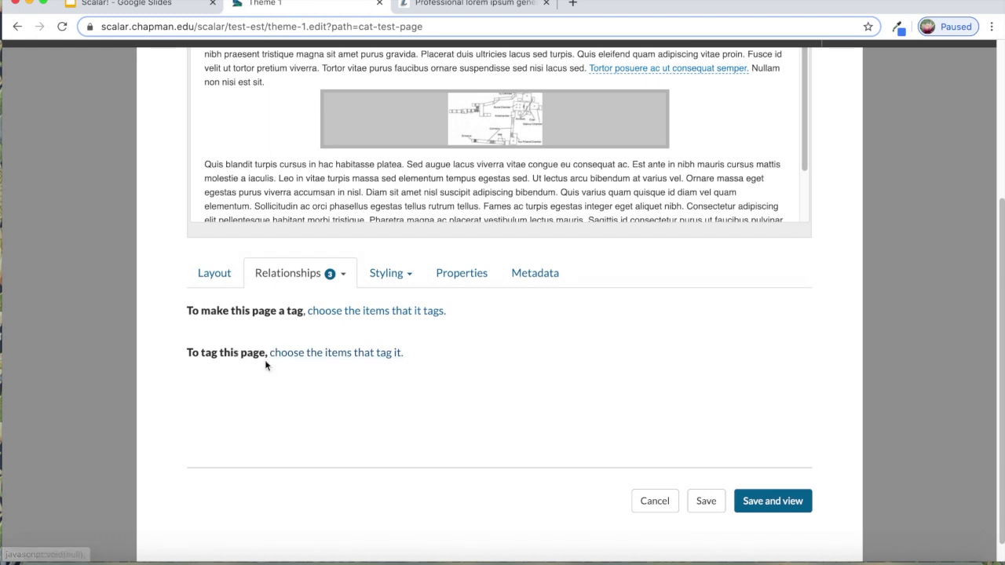
left_click(377, 314)
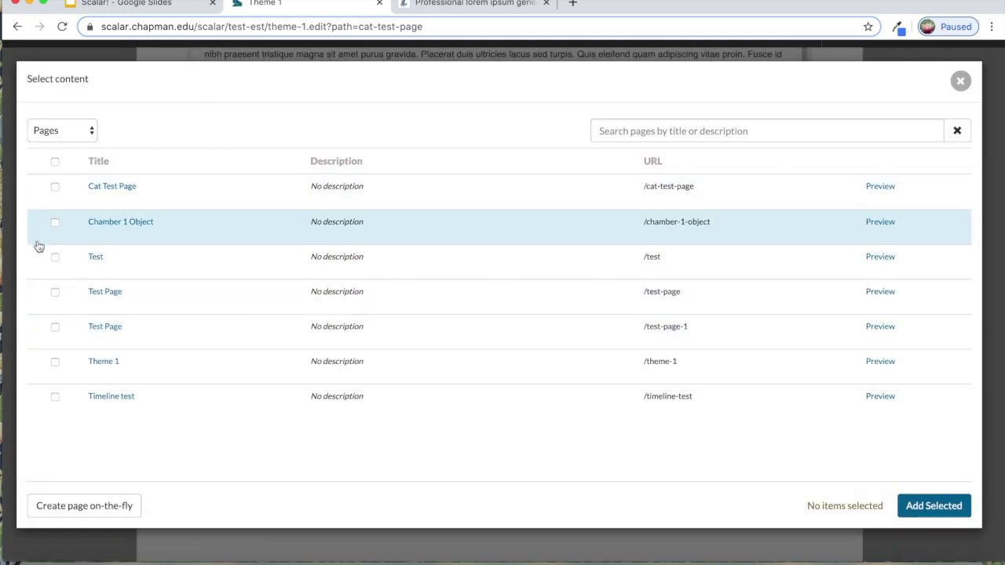
- Tag Test, Chamber 1 Object and Cat Test Page, then save and view Theme 1
left_click(55, 259)
left_click(55, 223)
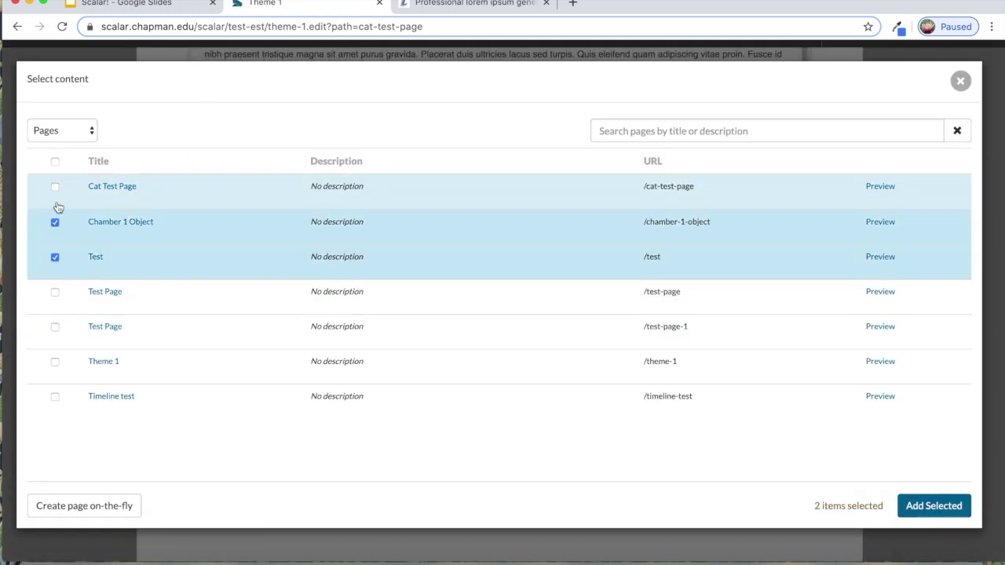
left_click(55, 188)
left_click(932, 503)
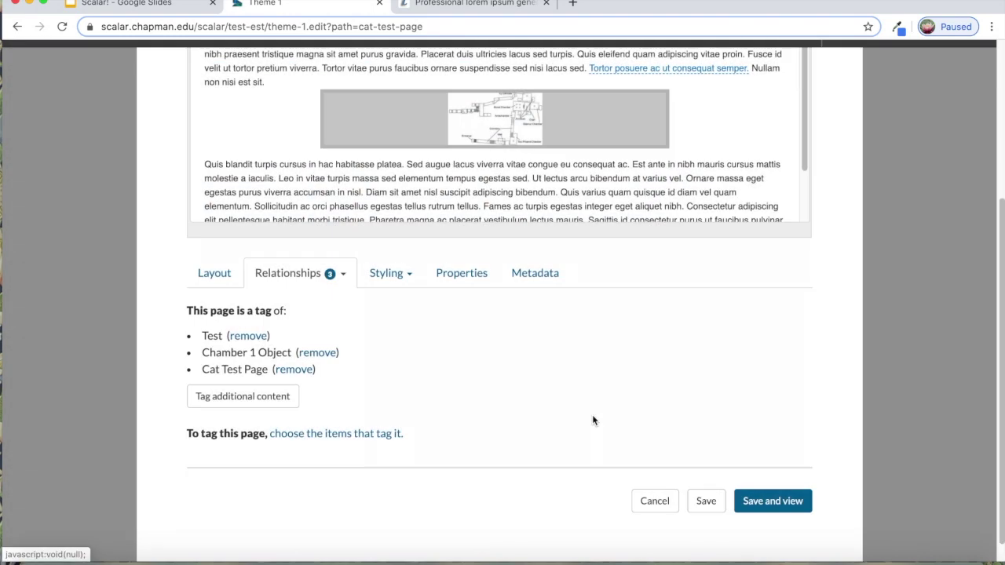
left_click(772, 507)
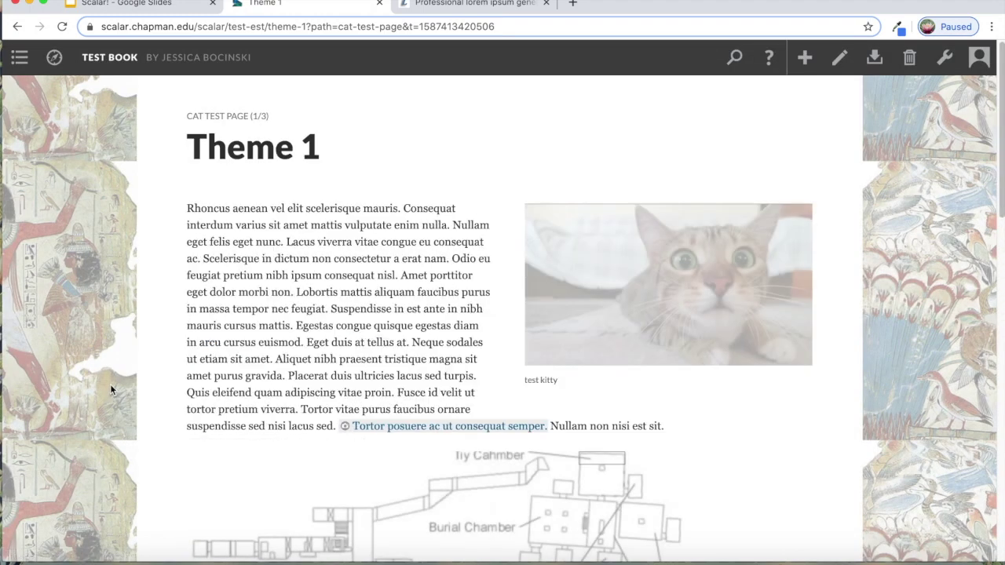
- Review Theme 1's tag list, visit the tagged Chamber 1 Object page, and return
scroll(377, 367, "down", 5)
scroll(377, 368, "down", 5)
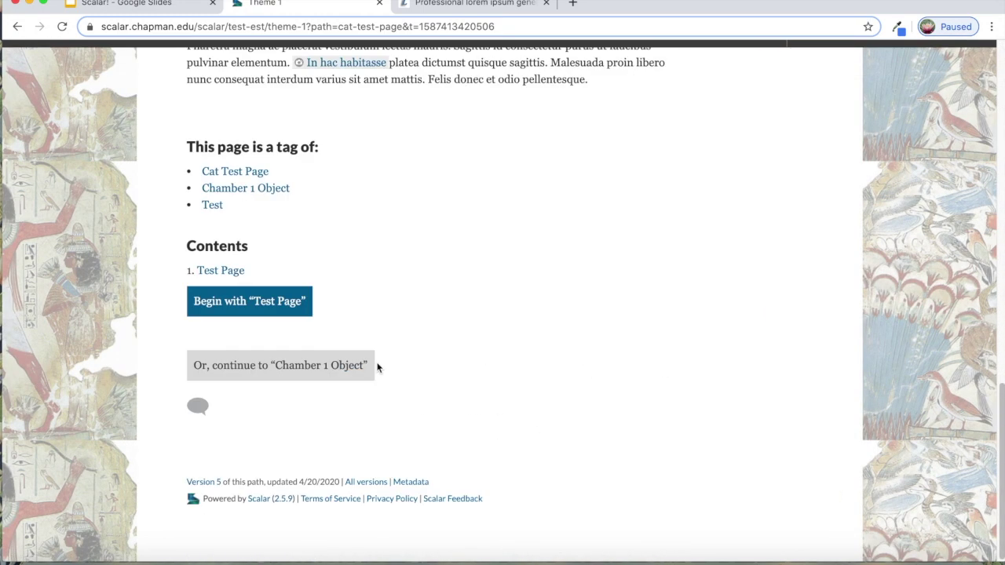
scroll(377, 367, "up", 1)
scroll(377, 368, "up", 1)
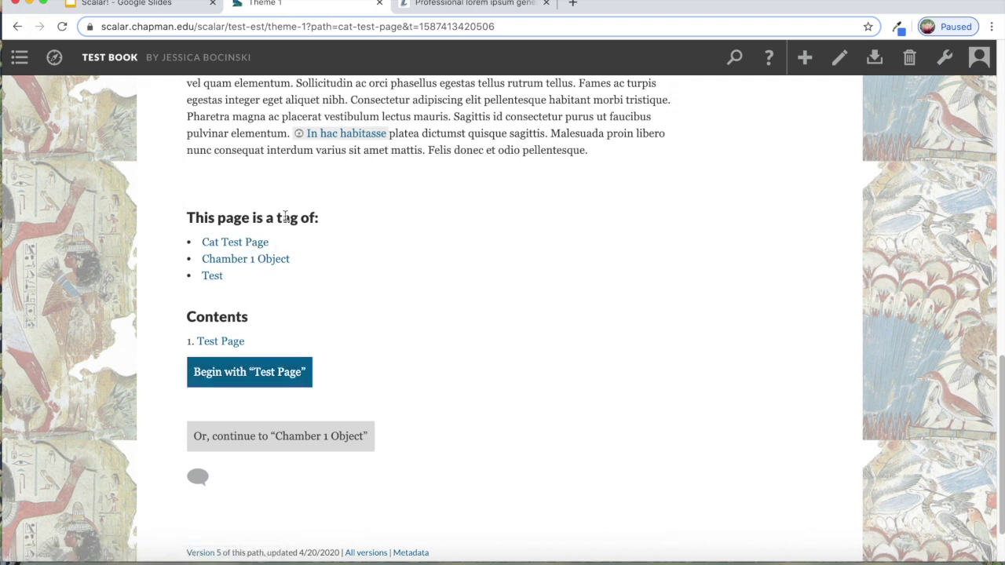
left_click(245, 259)
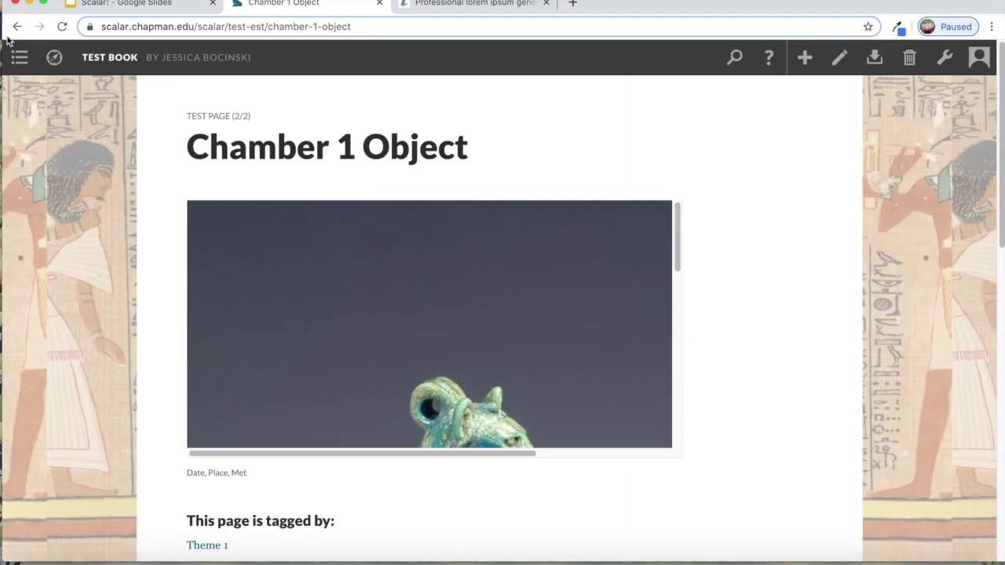
left_click(17, 26)
- Open the tagged Cat Test Page, then go to the Test Book index page
scroll(159, 359, "down", 5)
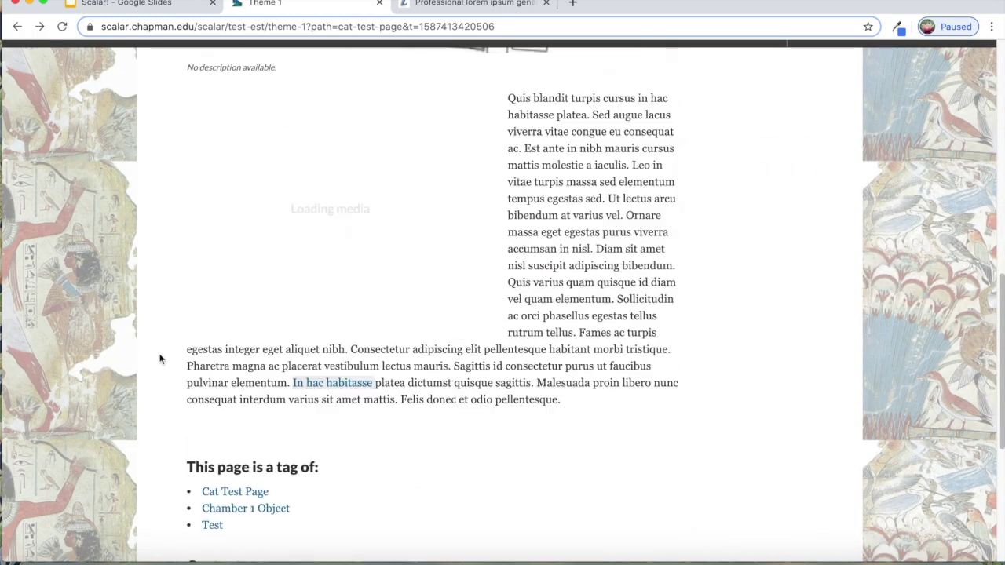
scroll(160, 359, "down", 5)
left_click(227, 173)
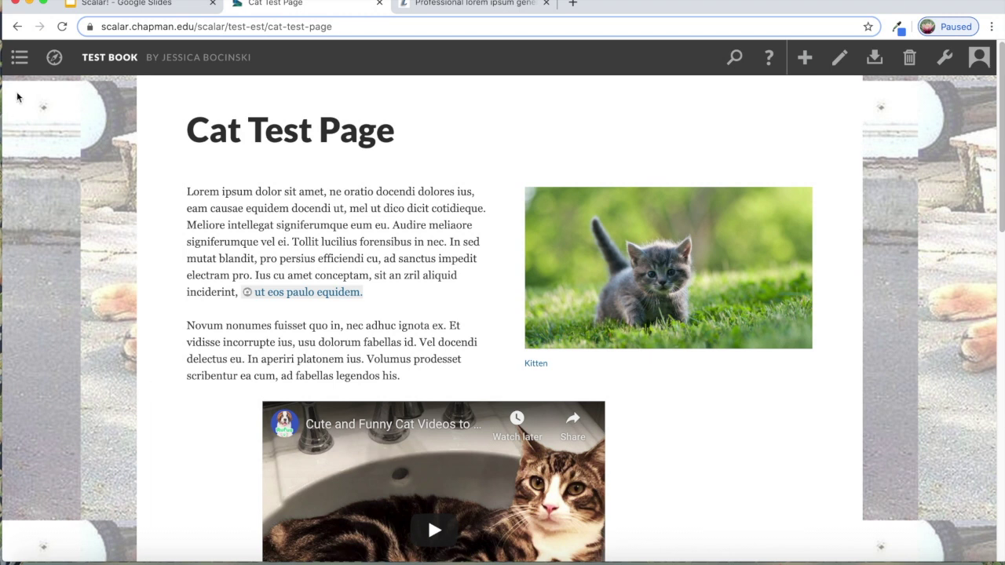
left_click(118, 60)
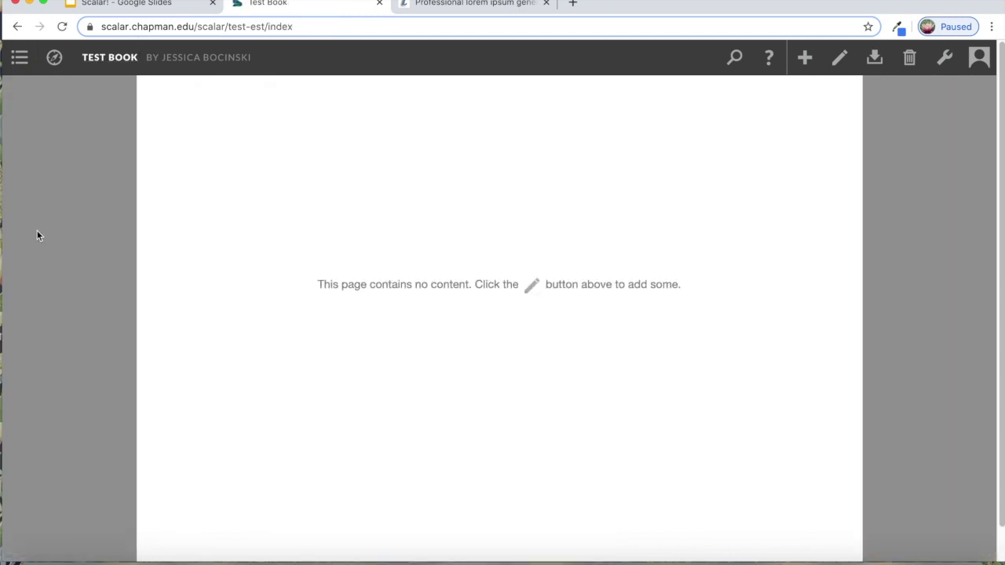
- Open the Test Book dashboard, glance at the Content list, then switch to Properties
mouse_move(12, 65)
left_click(946, 62)
left_click(387, 104)
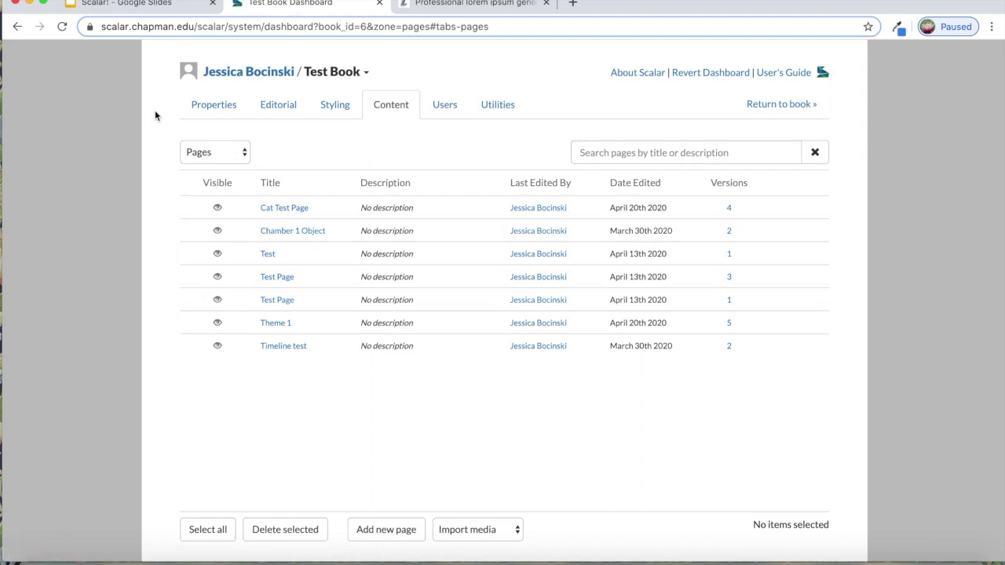
left_click(222, 106)
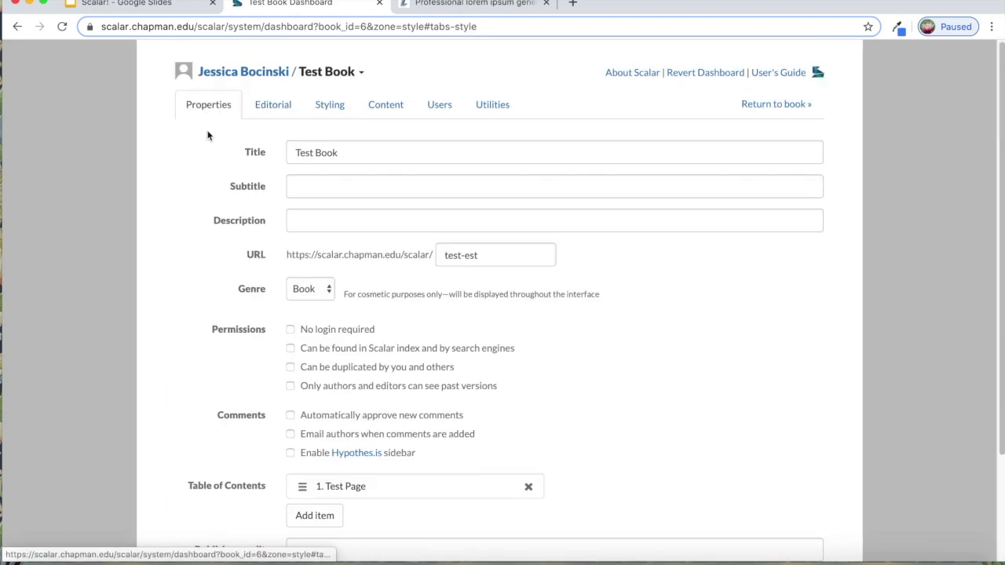
- Replace Test Page with Cat Test Page in the book's table of contents
scroll(685, 371, "down", 4)
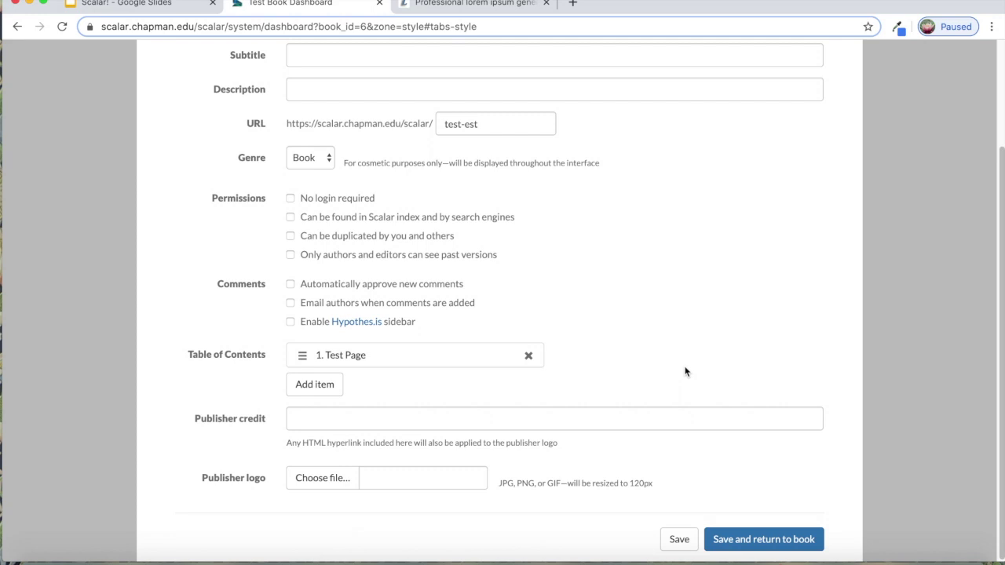
left_click(527, 356)
double_click(216, 380)
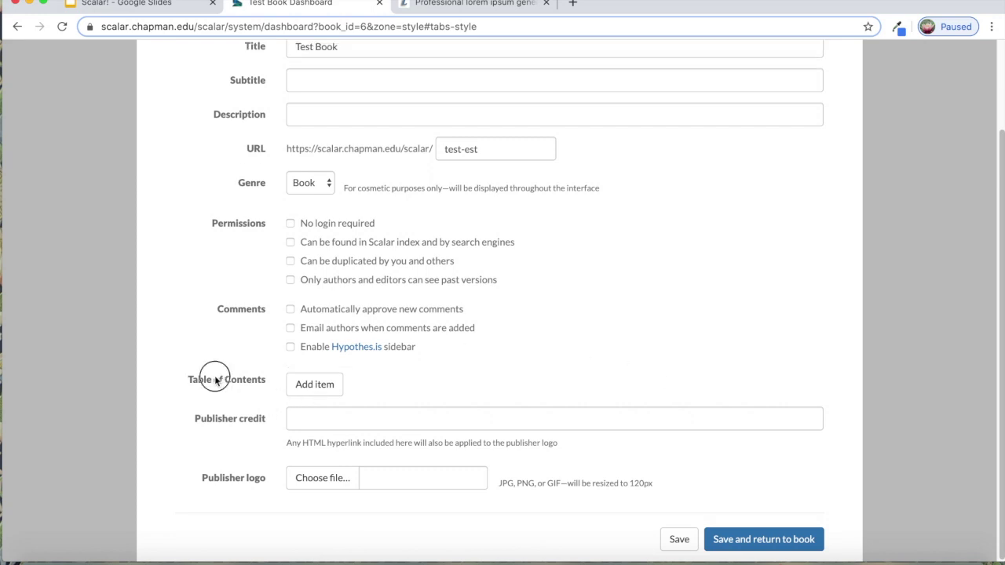
left_click(306, 385)
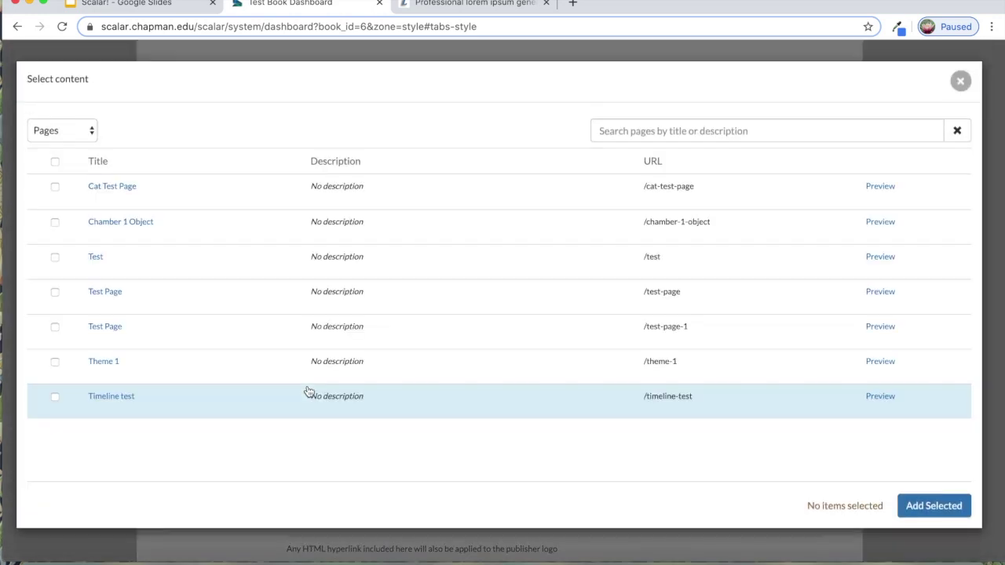
left_click(54, 188)
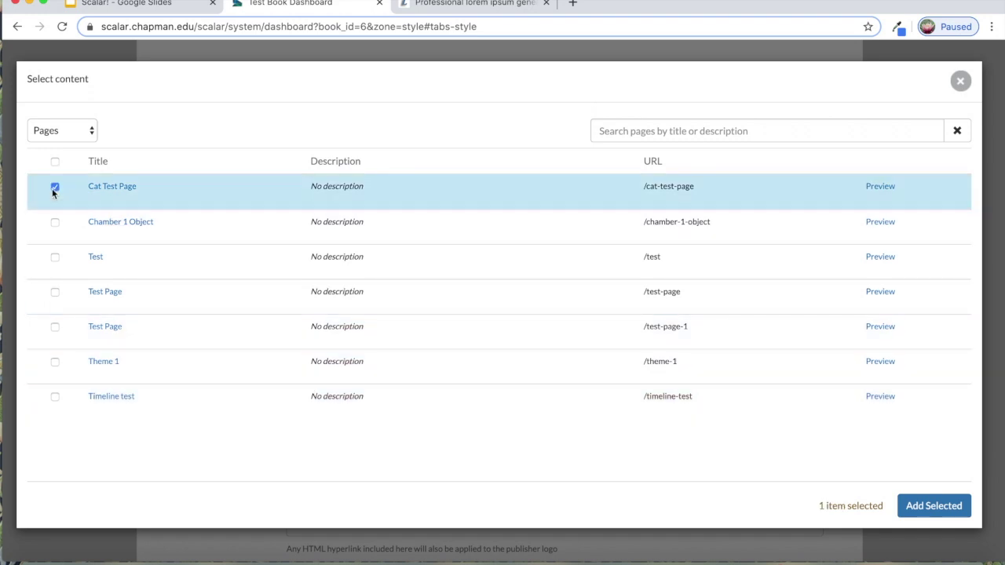
left_click(934, 505)
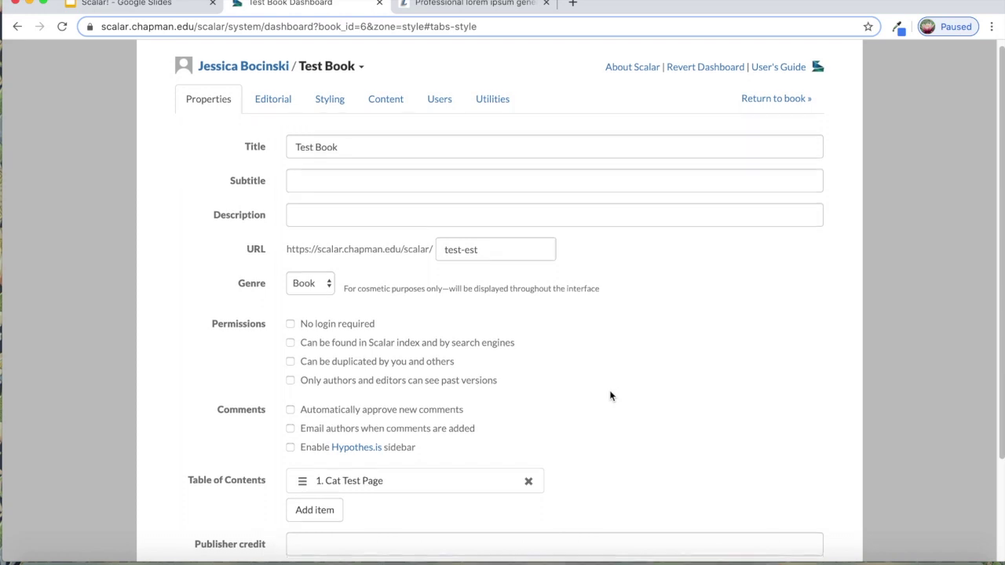
- Review the remaining book properties and save the settings, returning to the book
scroll(617, 398, "down", 1)
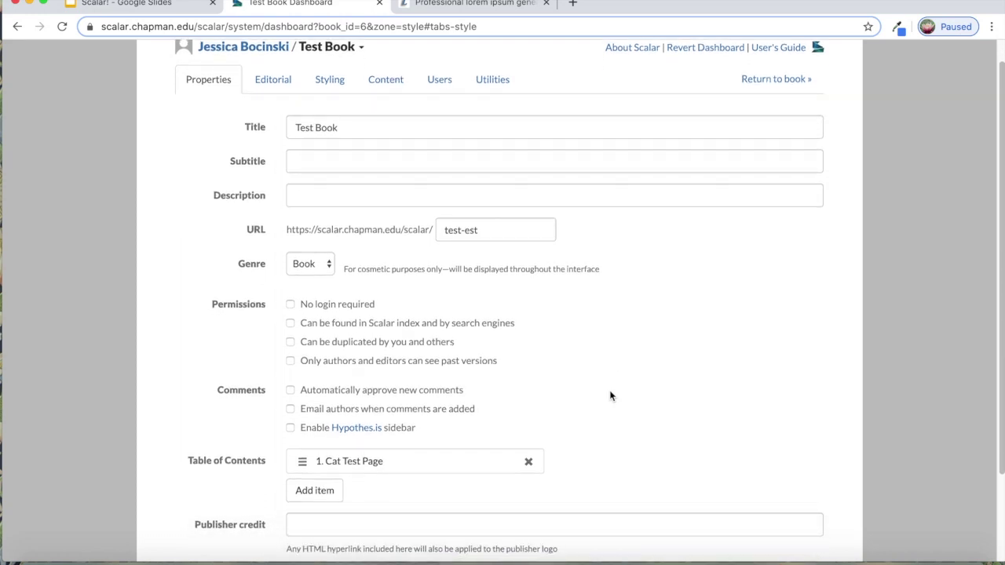
scroll(611, 396, "down", 1)
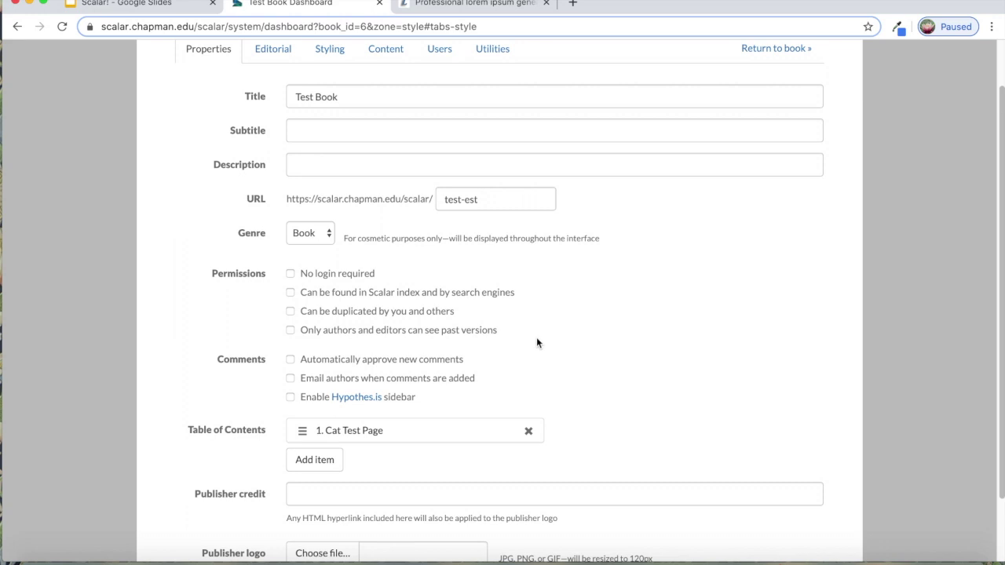
scroll(537, 342, "down", 1)
scroll(537, 343, "down", 3)
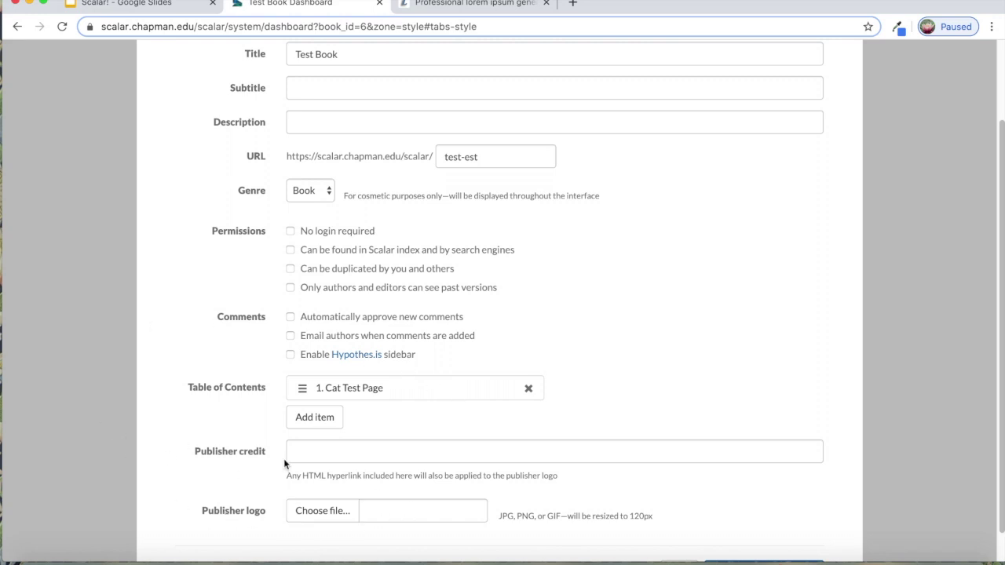
scroll(241, 457, "down", 1)
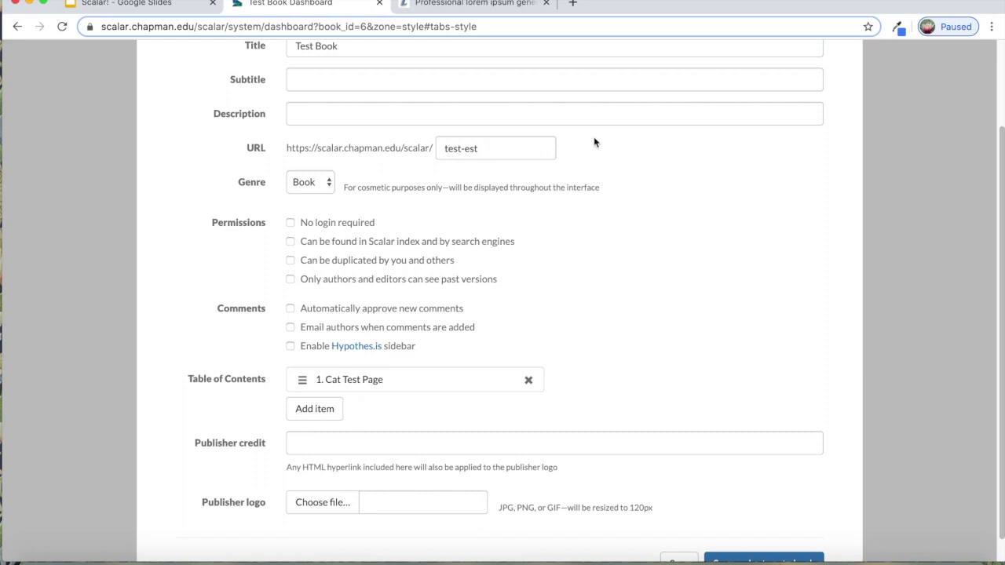
scroll(398, 226, "down", 1)
scroll(398, 226, "up", 4)
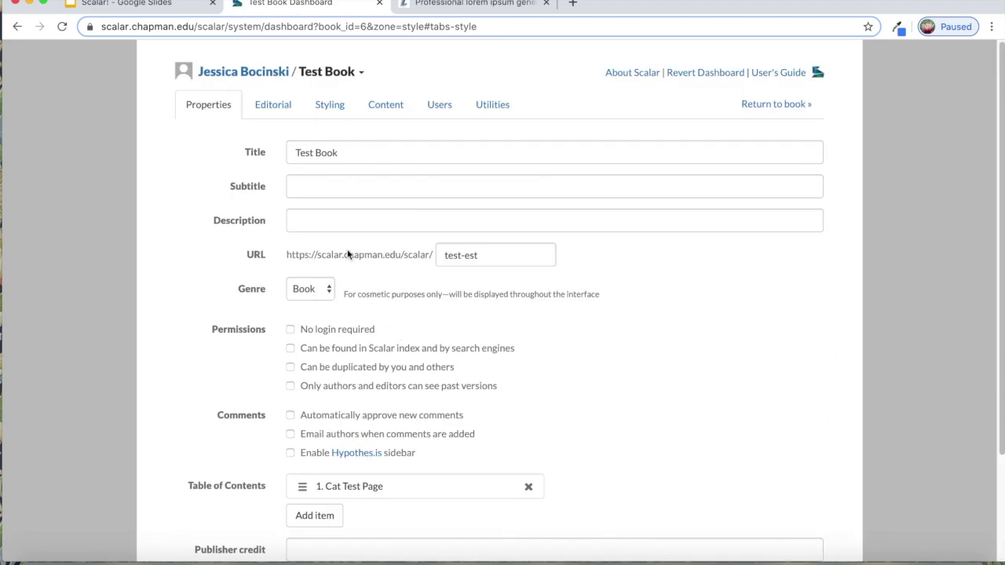
scroll(524, 357, "down", 3)
scroll(524, 354, "down", 1)
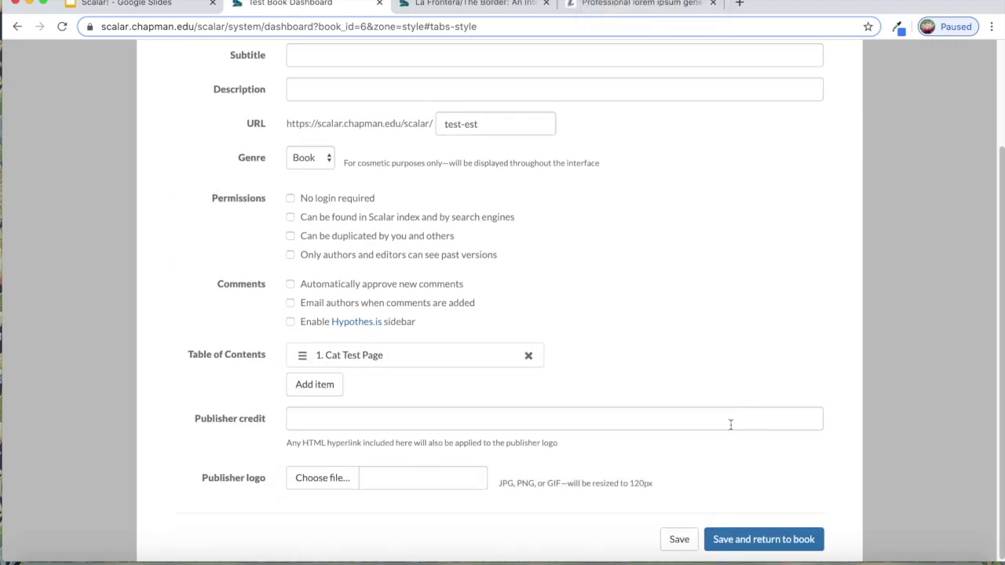
left_click(762, 540)
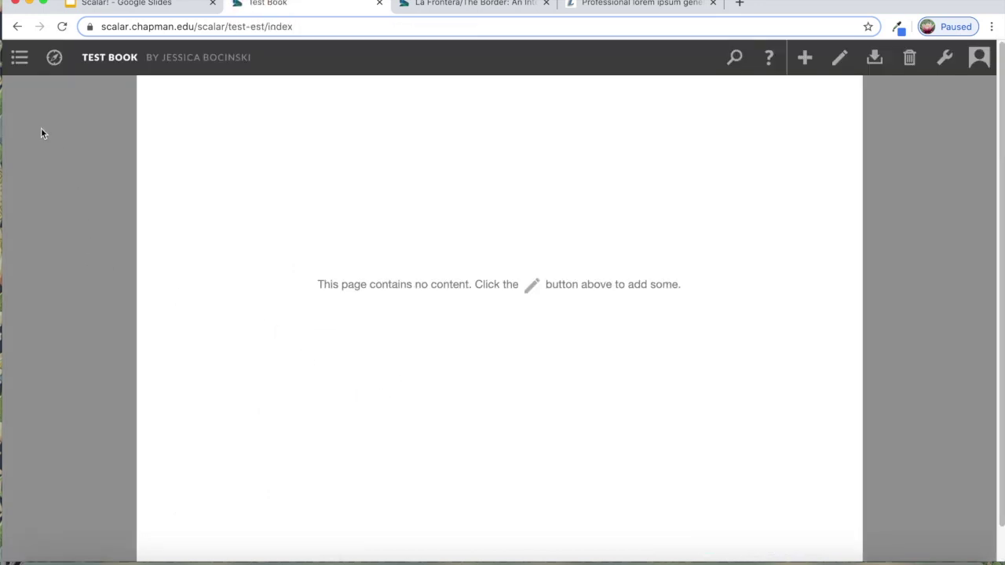
- Browse the Test Book's table of contents and the La Frontera book's cover and contents
left_click(22, 58)
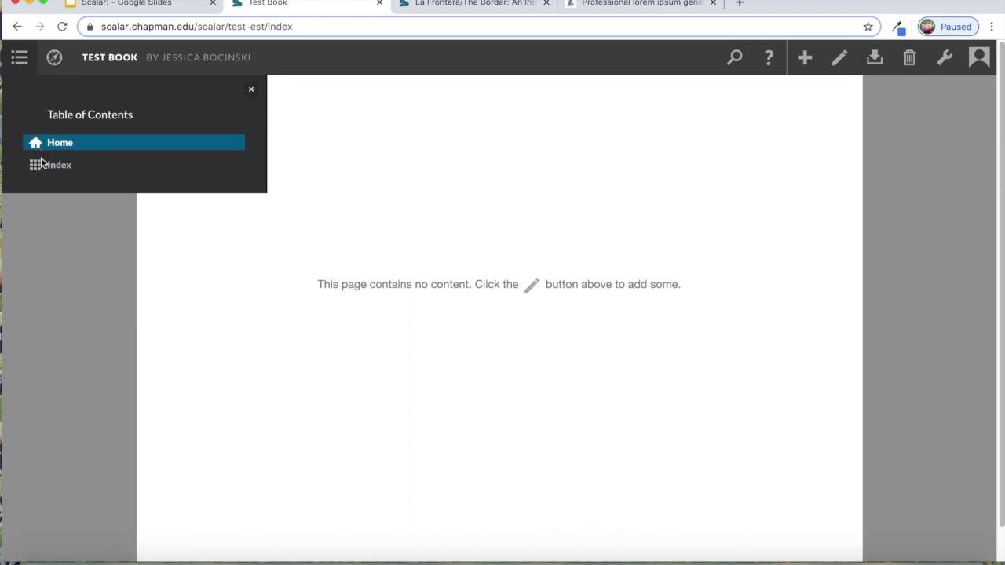
left_click(449, 8)
left_click(24, 61)
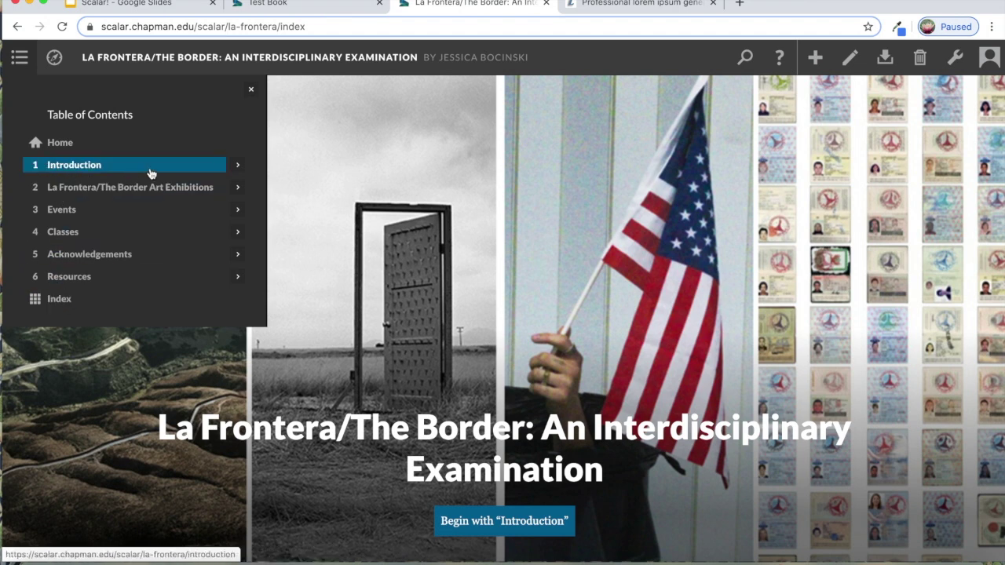
- Return to Test Book, check its table of contents, and edit its empty home page
left_click(271, 4)
left_click(21, 63)
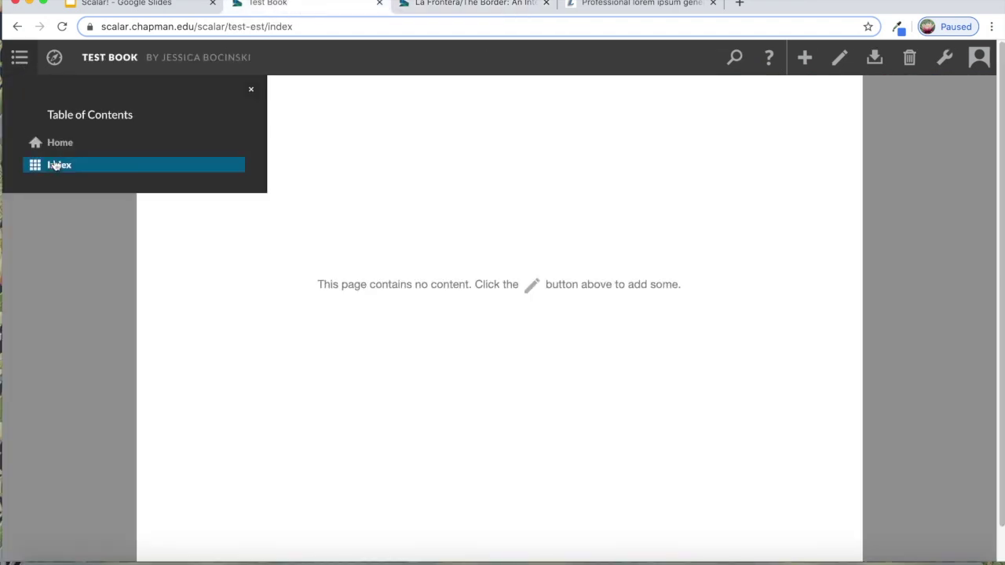
left_click(19, 63)
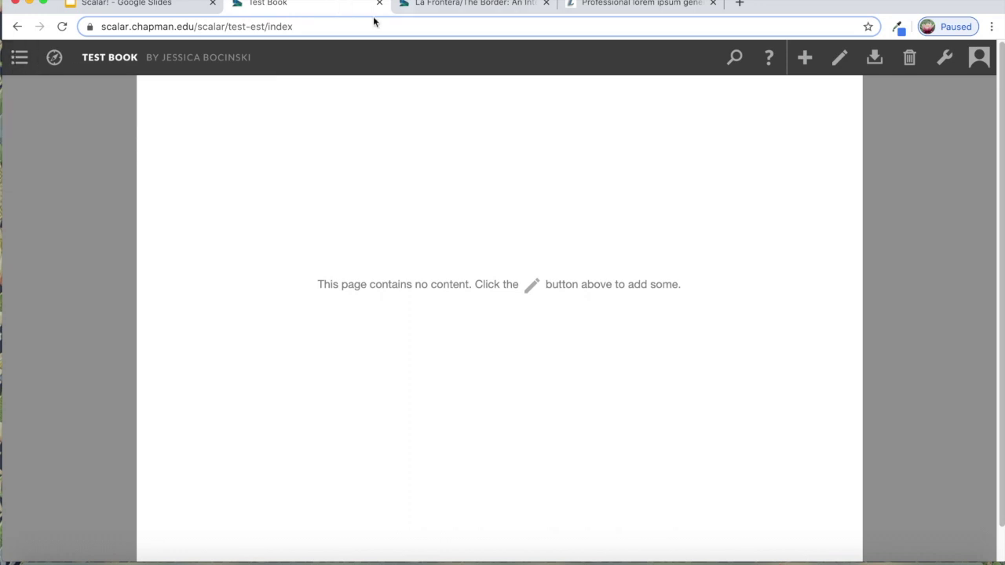
mouse_move(18, 64)
left_click(840, 58)
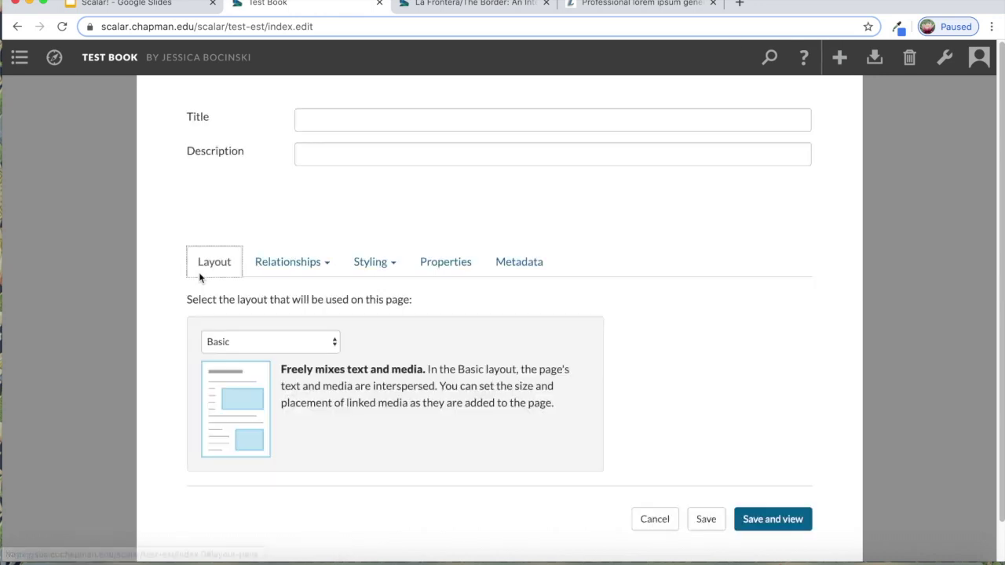
- Title the home page 'welcome' and give it the Book Splash layout
left_click(352, 121)
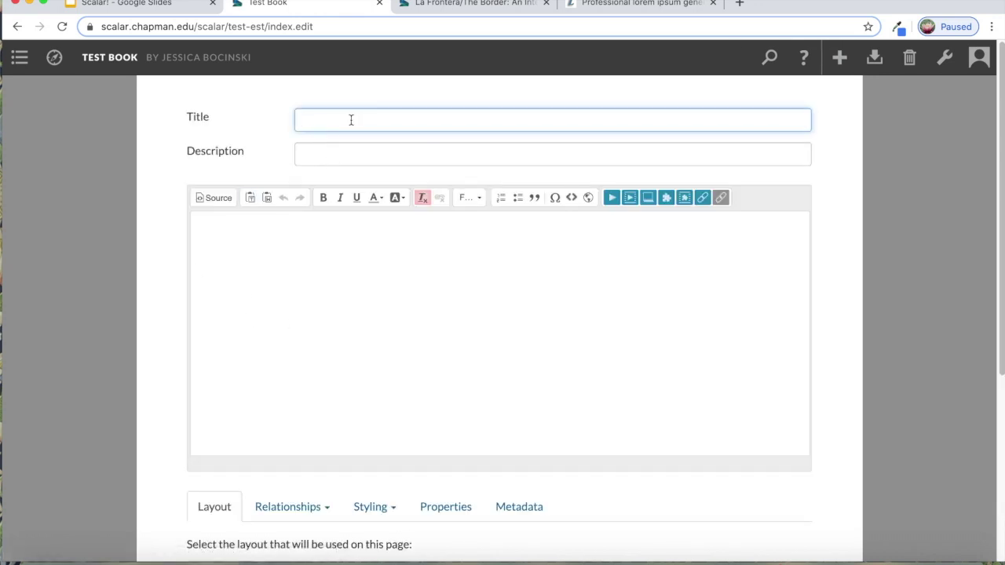
type("welcome")
scroll(165, 270, "down", 5)
left_click(304, 302)
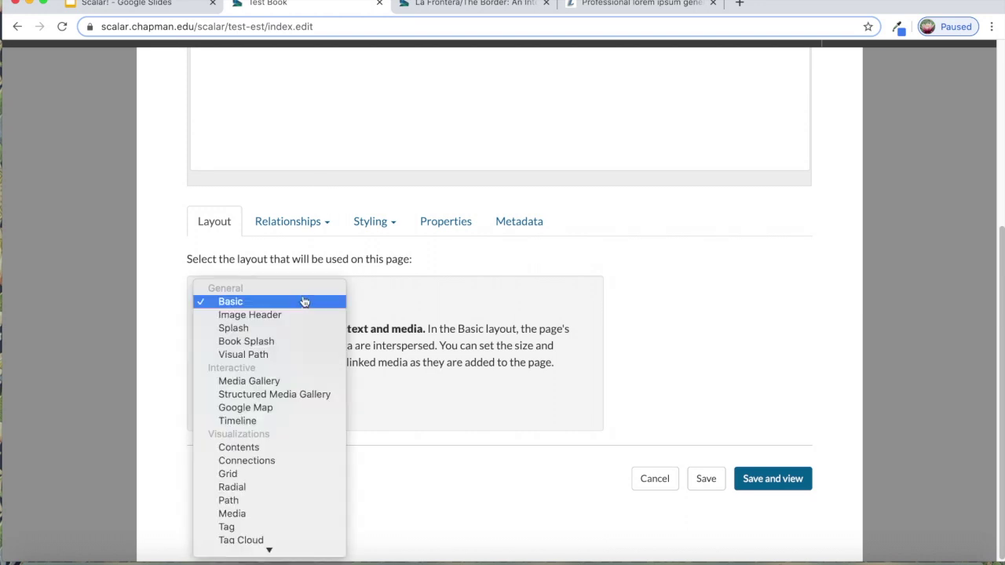
left_click(249, 342)
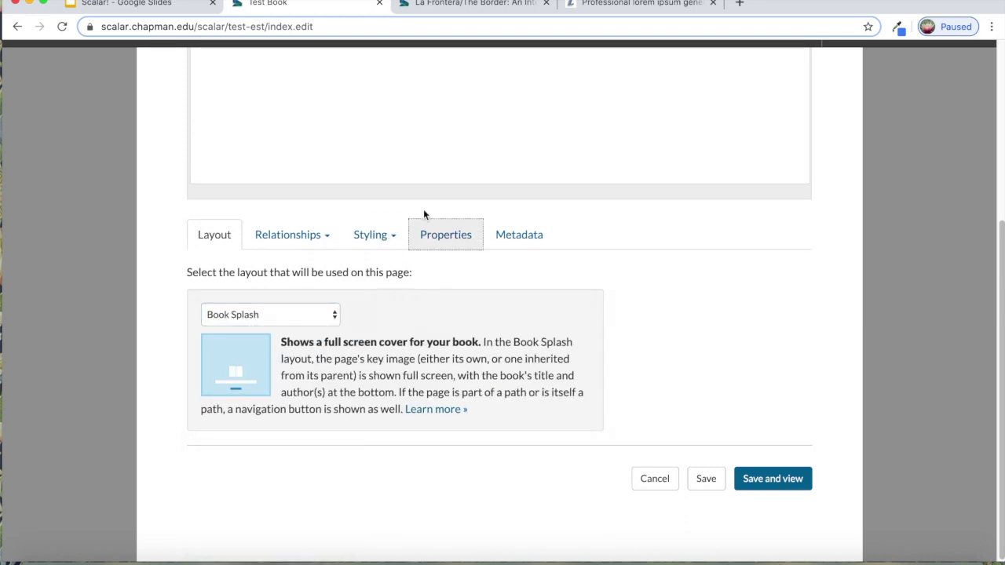
- Set the page's key image to Kitten instead of Cat, then save and view it
left_click(371, 234)
left_click(391, 284)
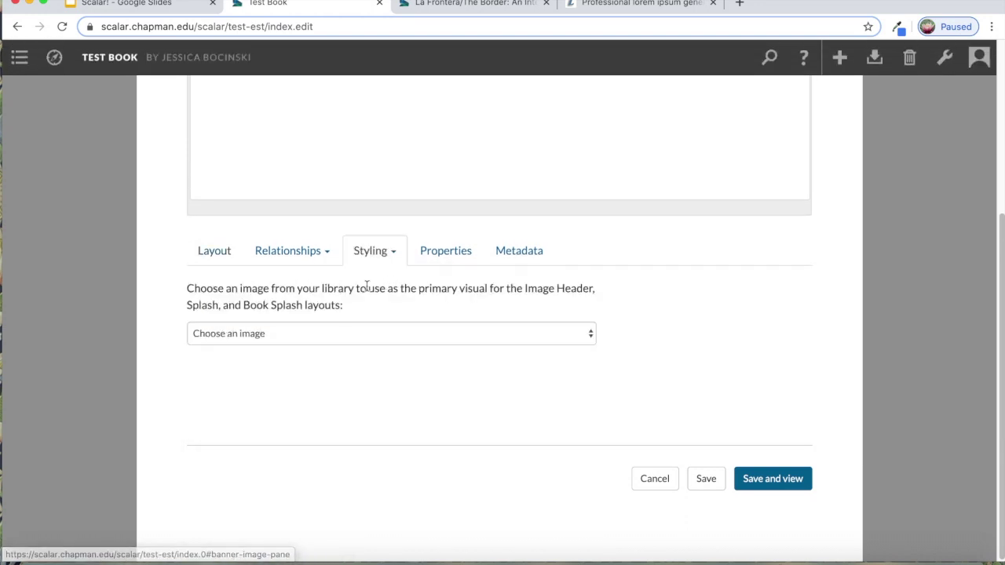
left_click(244, 339)
left_click(228, 348)
scroll(99, 251, "down", 1)
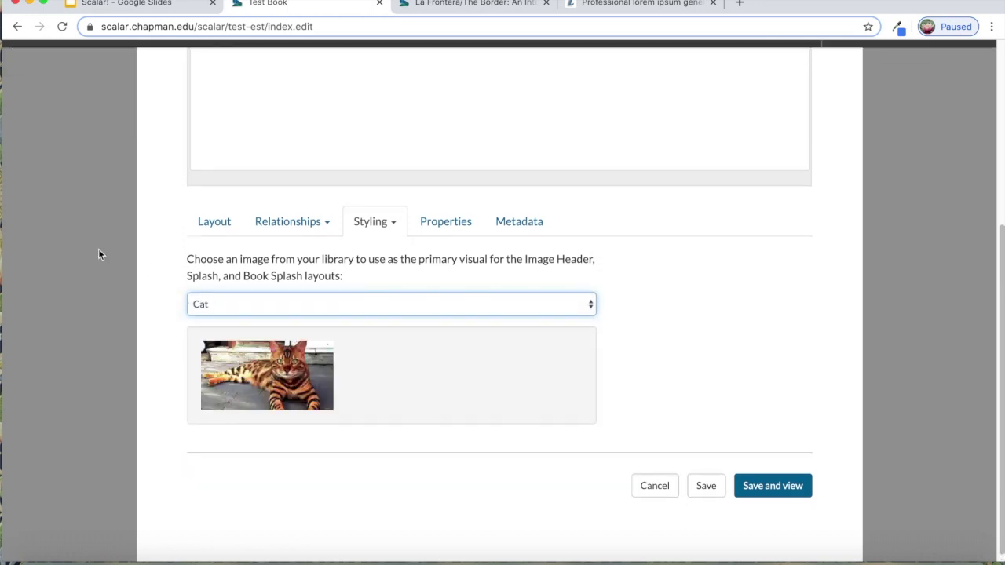
left_click(224, 304)
left_click(208, 371)
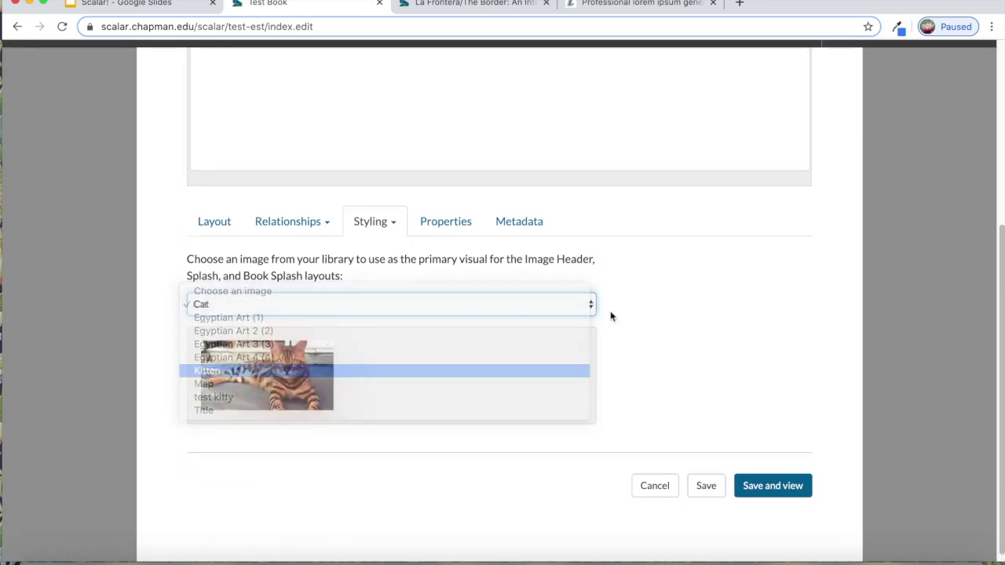
left_click(789, 488)
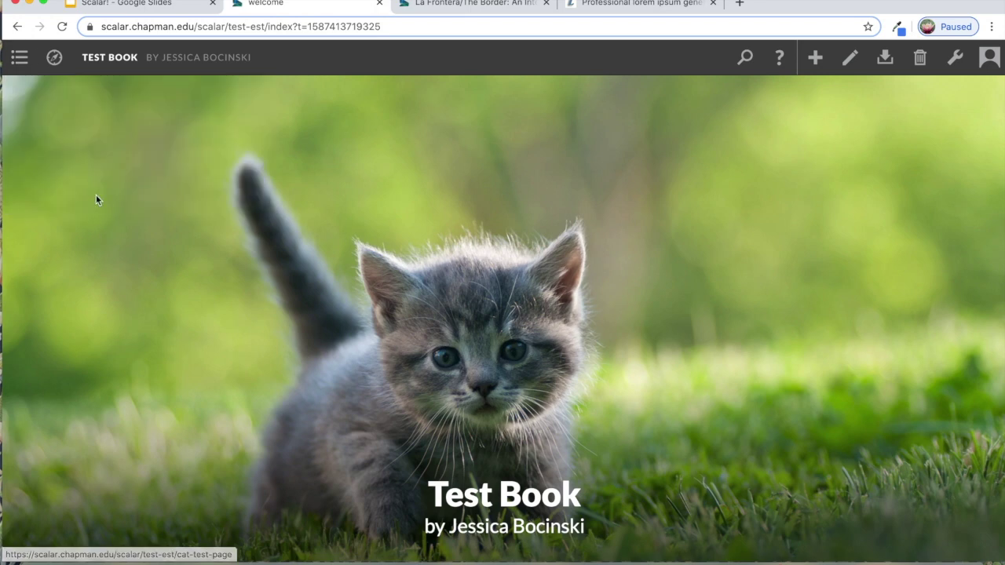
left_click(142, 167)
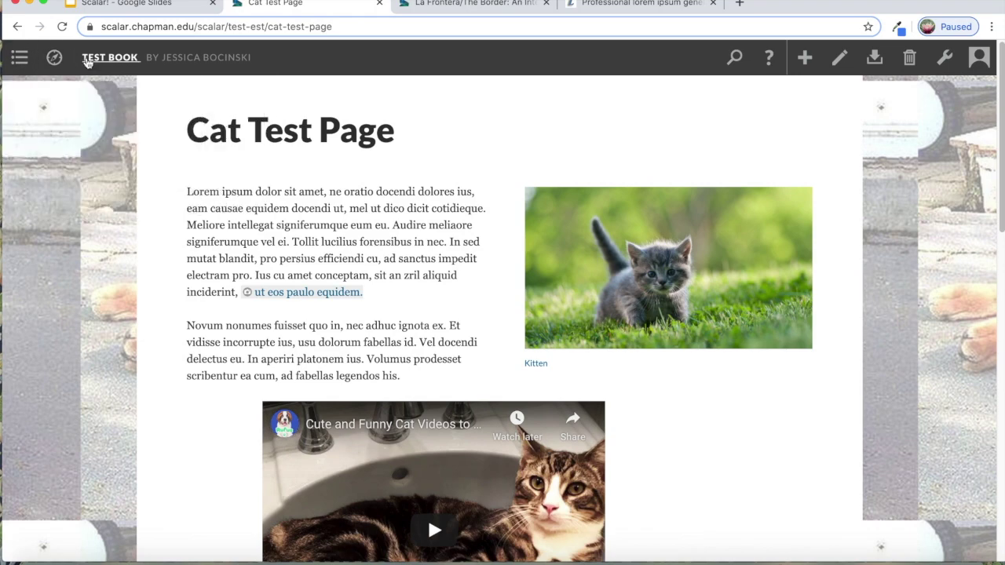
left_click(110, 57)
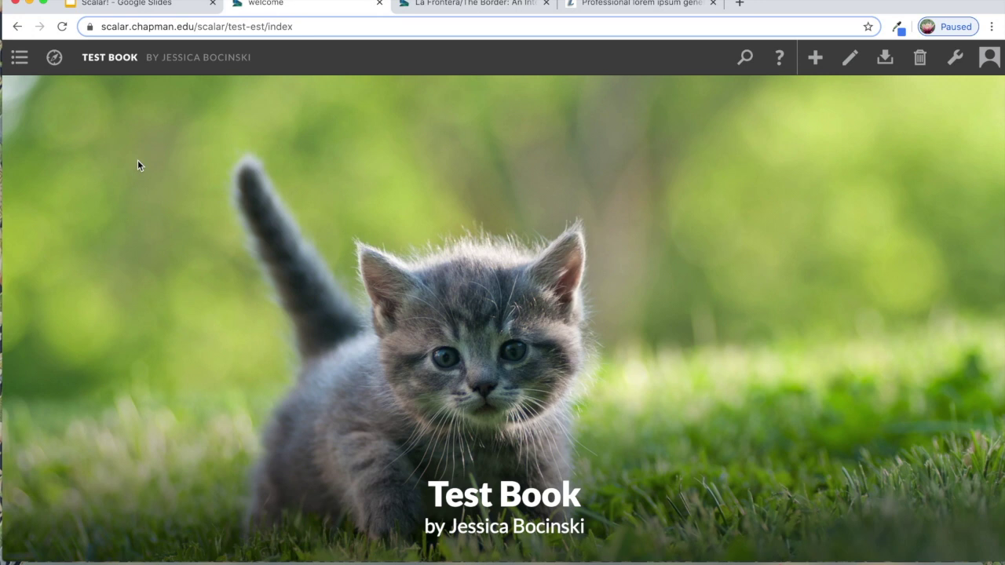
mouse_move(15, 74)
left_click(957, 60)
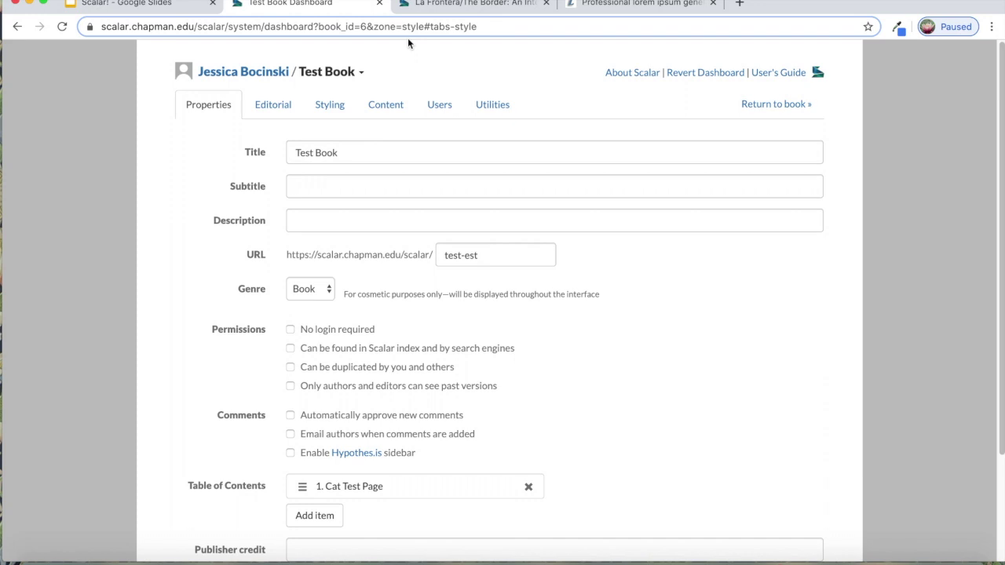
- List the book's media in the Dashboard Content tab, open Kitten, and edit it
left_click(407, 107)
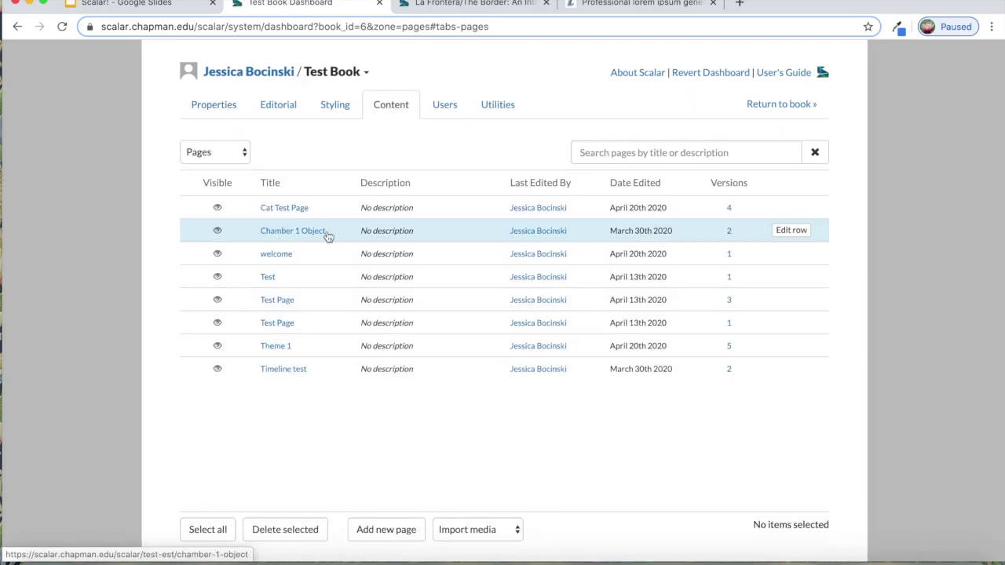
left_click(231, 154)
left_click(202, 165)
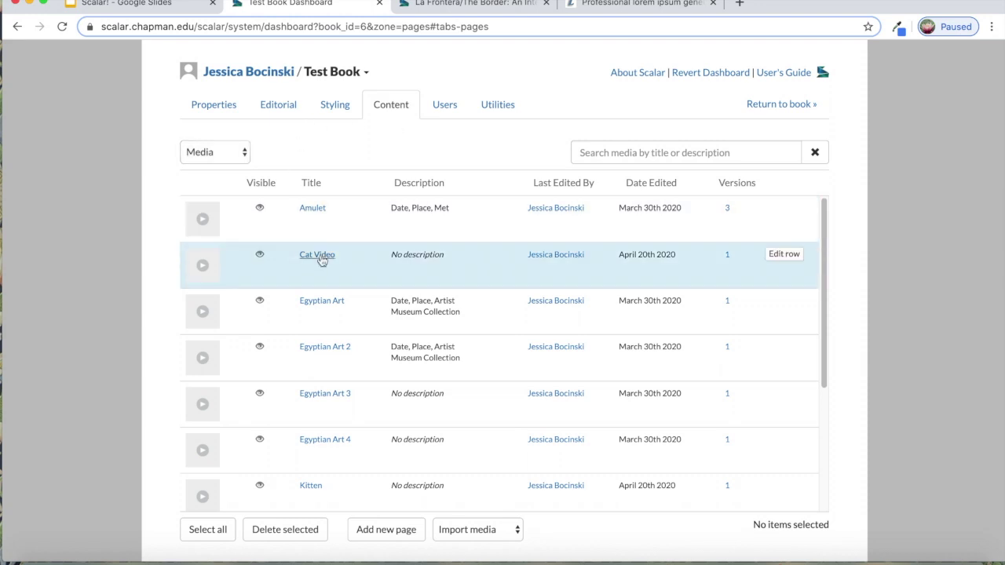
left_click(314, 490)
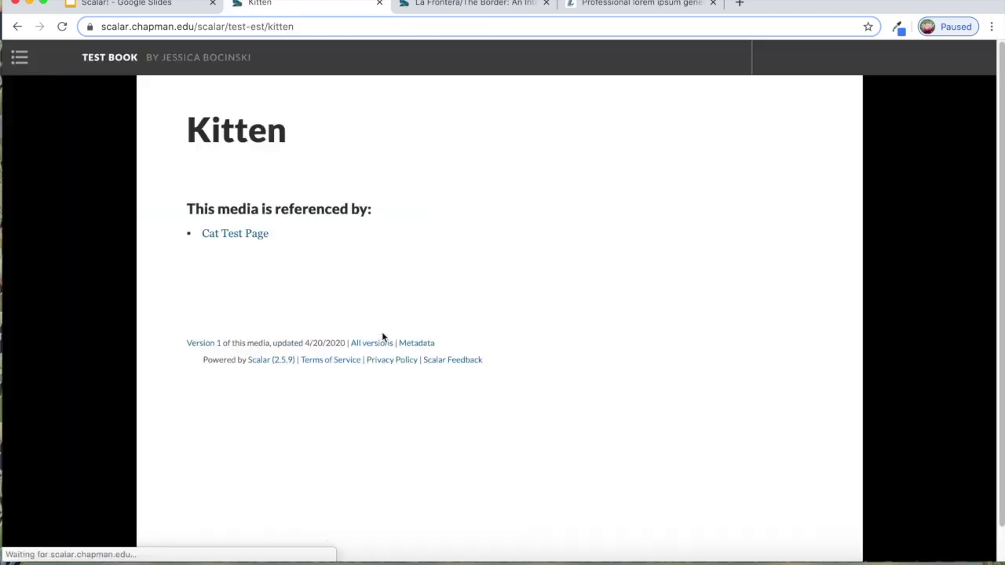
scroll(989, 383, "down", 5)
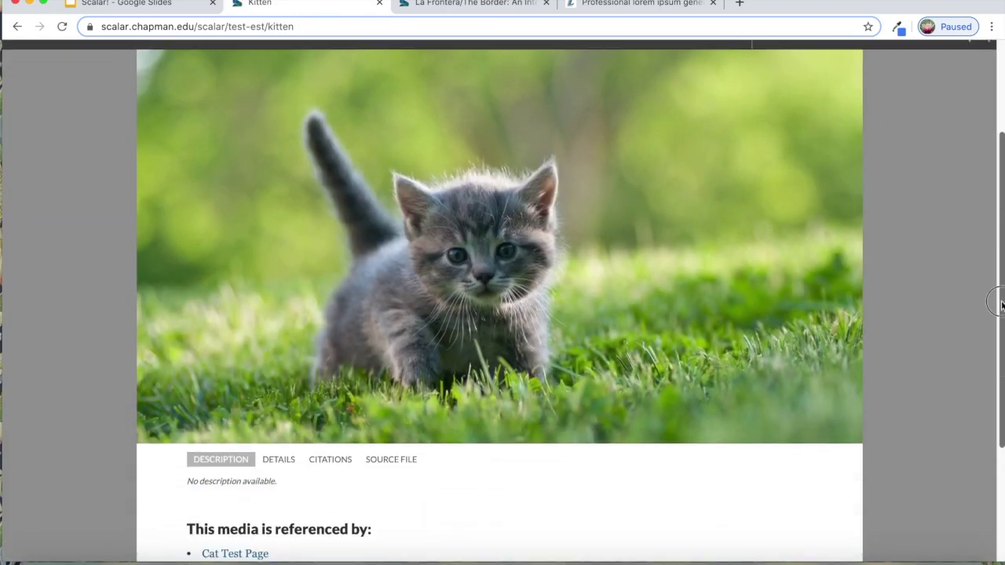
scroll(961, 348, "up", 5)
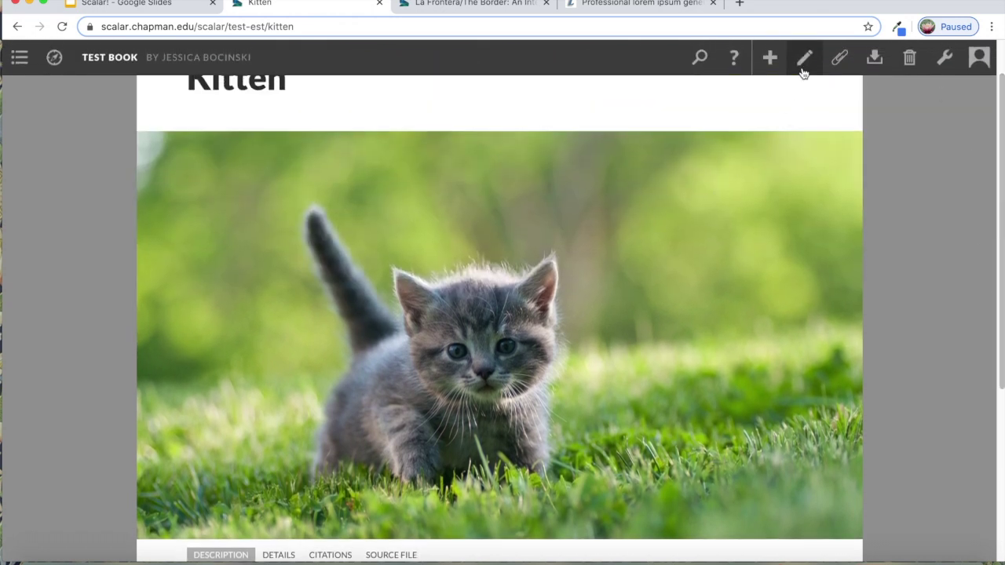
left_click(805, 63)
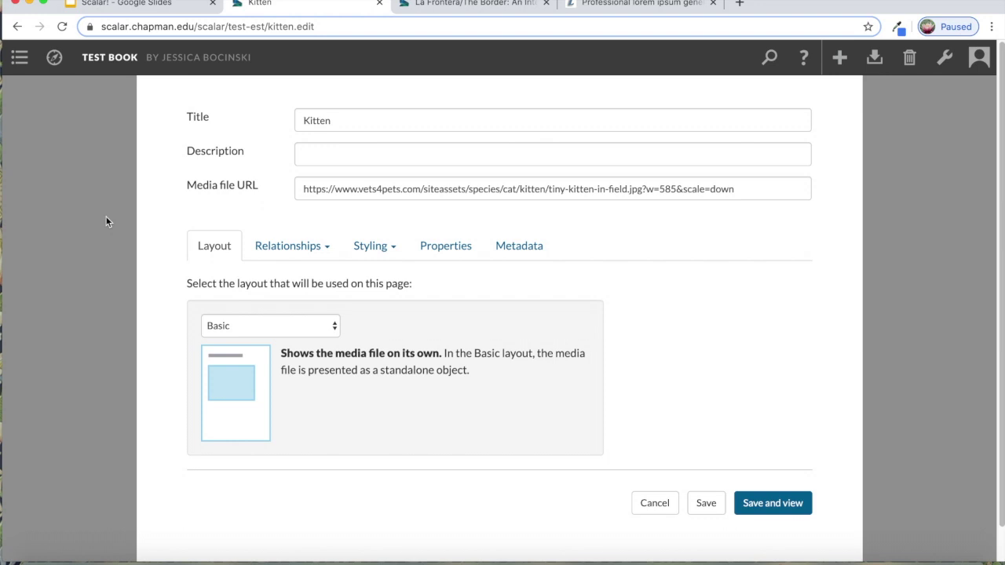
- Show Kitten's Metadata tab and click through the dcterms:date, temporal and spatial fields
left_click(528, 248)
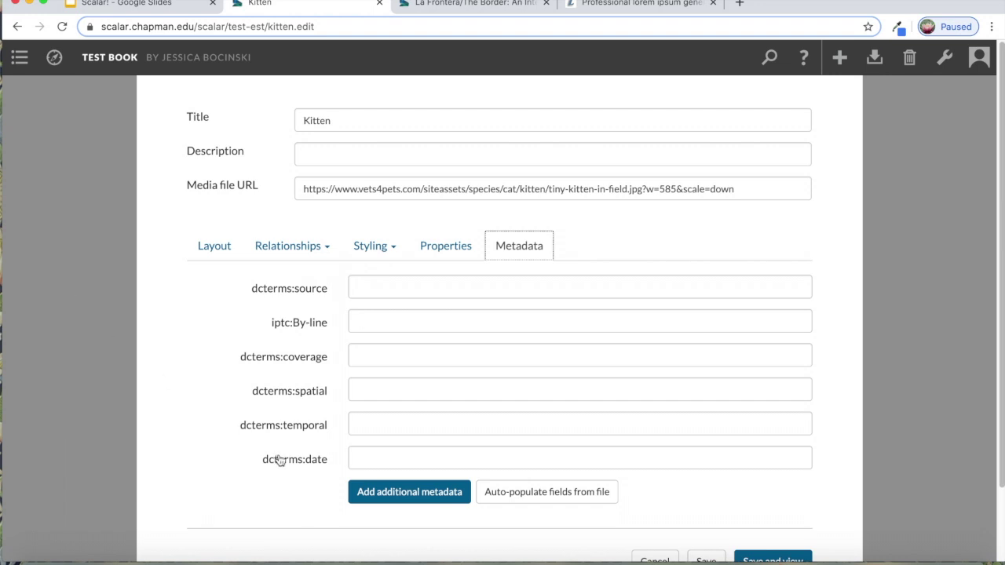
left_click(380, 461)
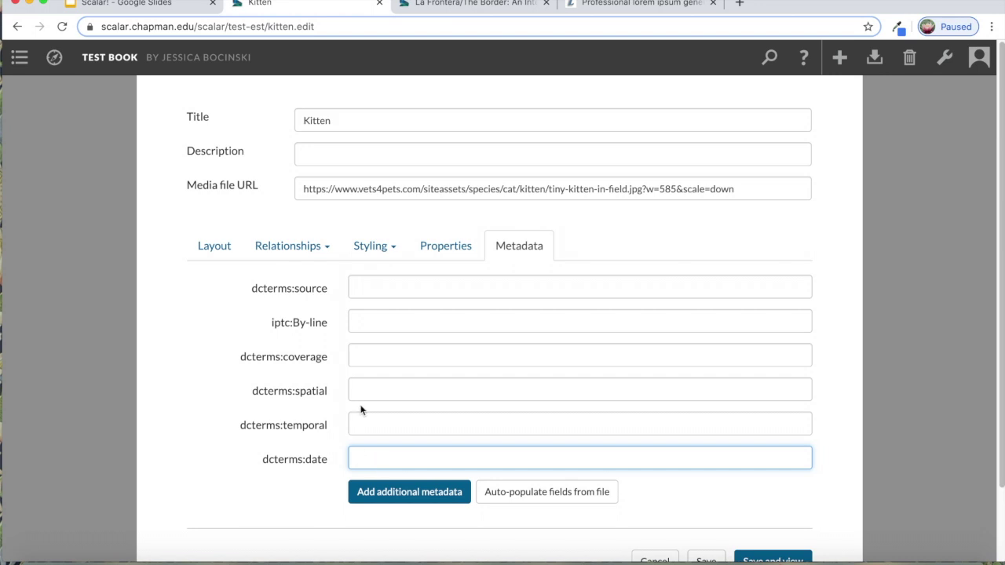
left_click(369, 422)
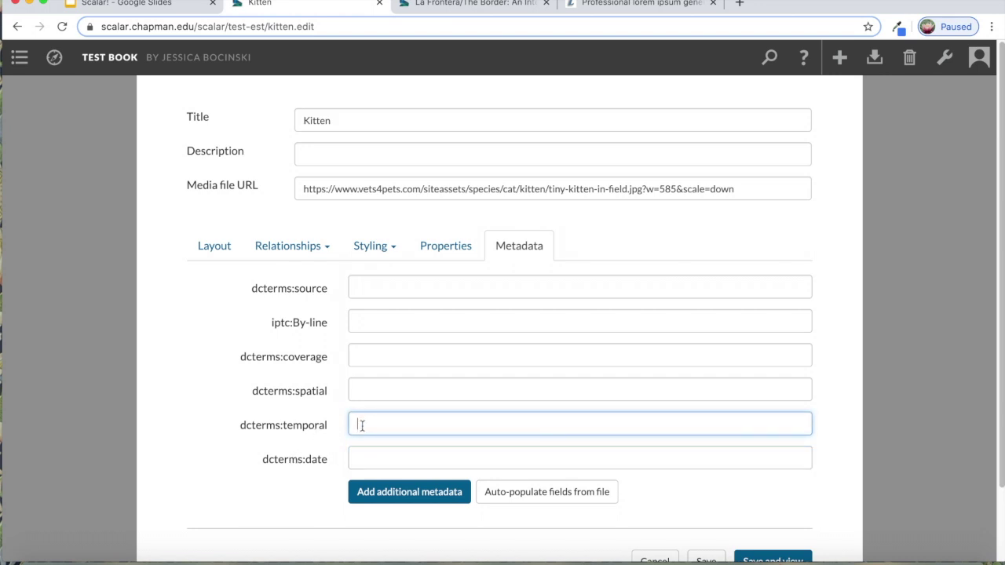
left_click(398, 457)
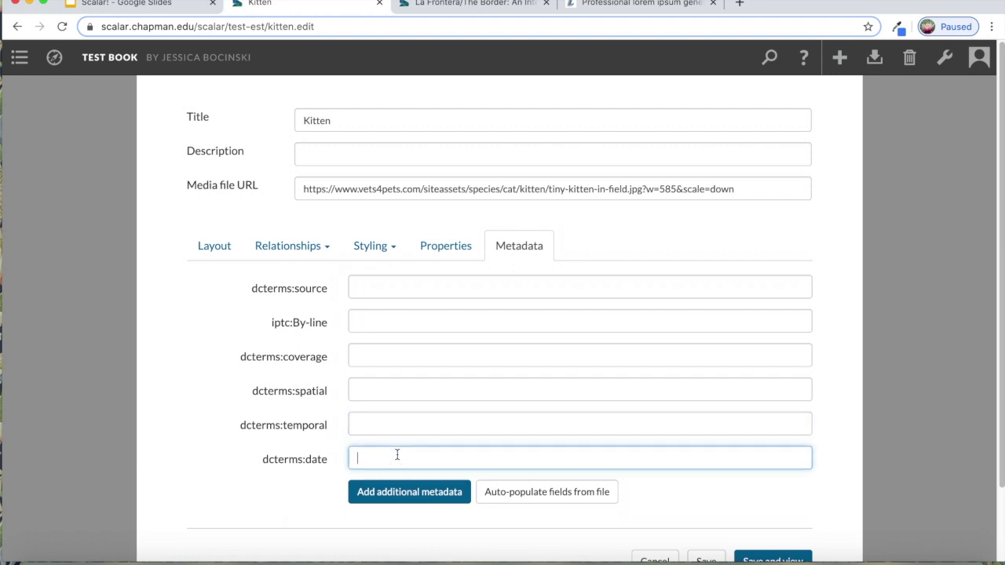
left_click(374, 424)
left_click(376, 461)
left_click(377, 424)
left_click(372, 455)
left_click(373, 424)
left_click(369, 448)
left_click(379, 424)
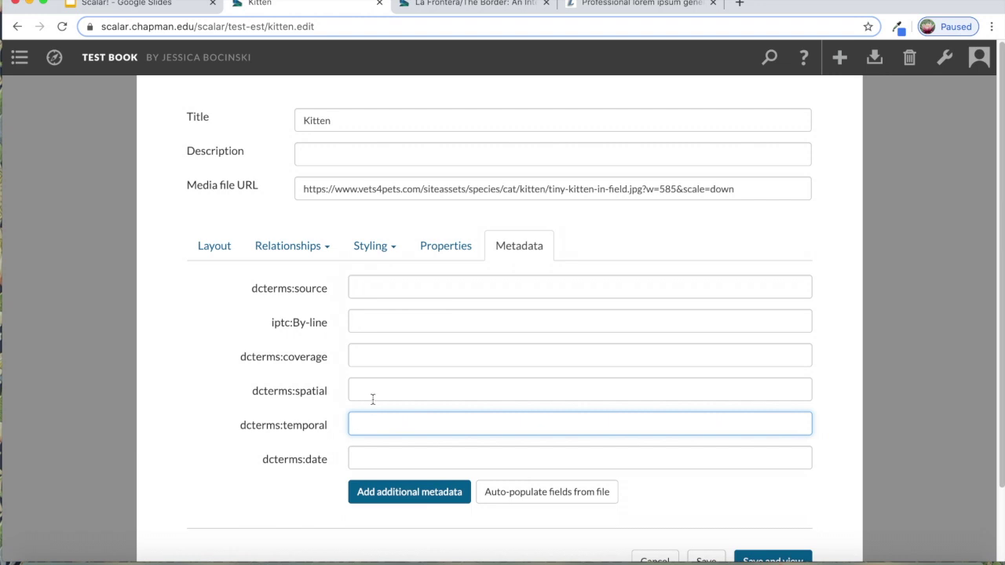
left_click(372, 392)
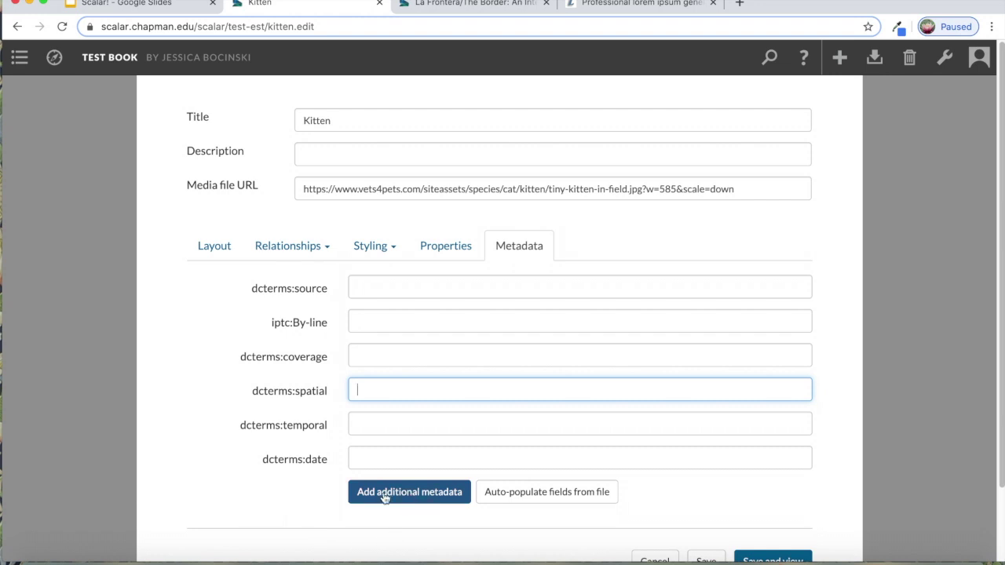
- Browse the additional metadata field sets and close the dialog without adding any
left_click(408, 494)
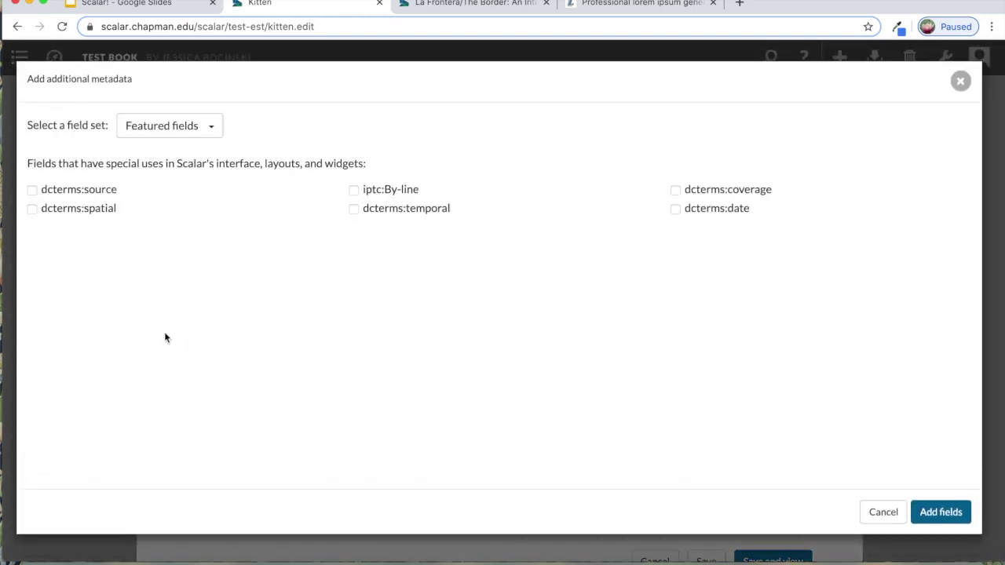
left_click(175, 132)
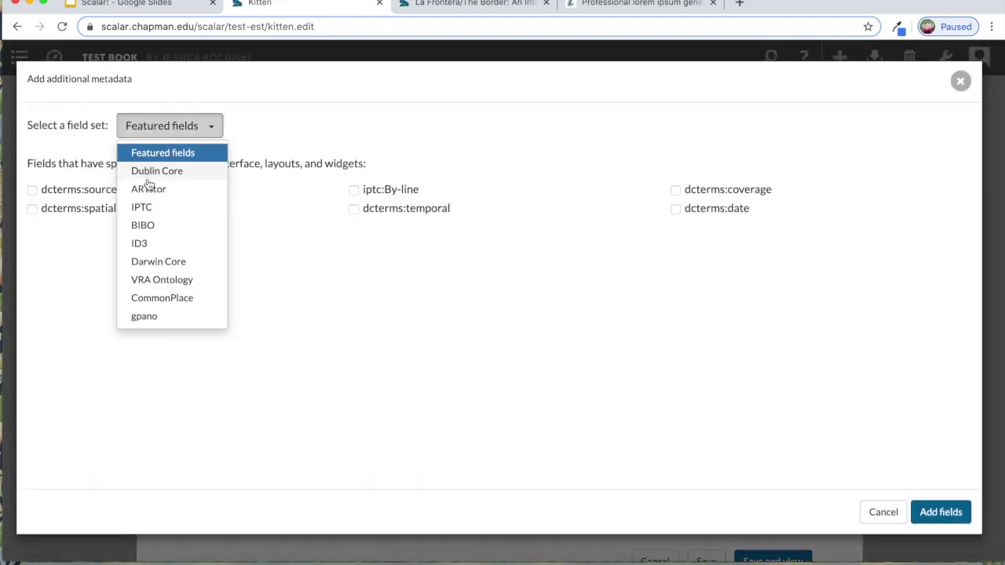
left_click(273, 245)
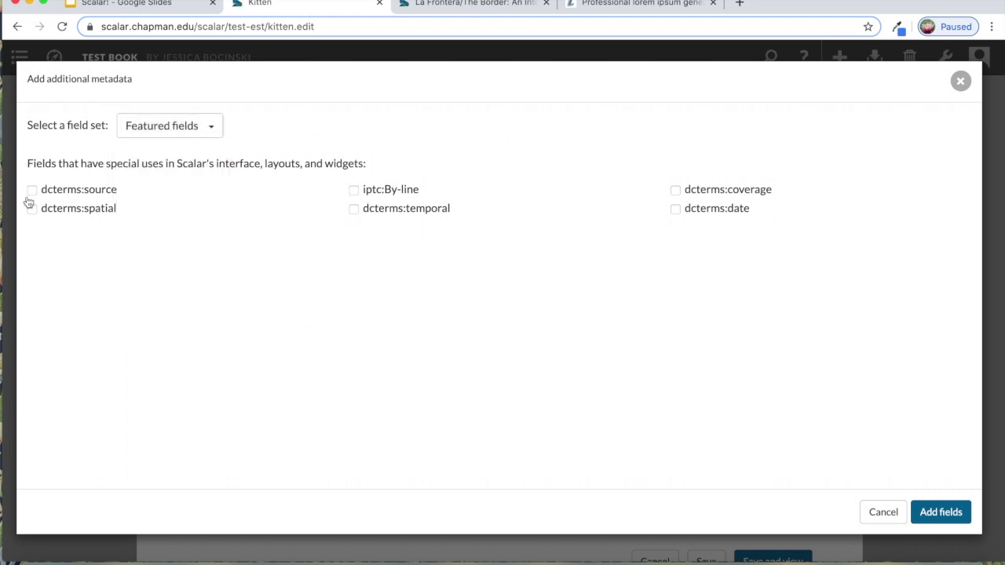
left_click(960, 80)
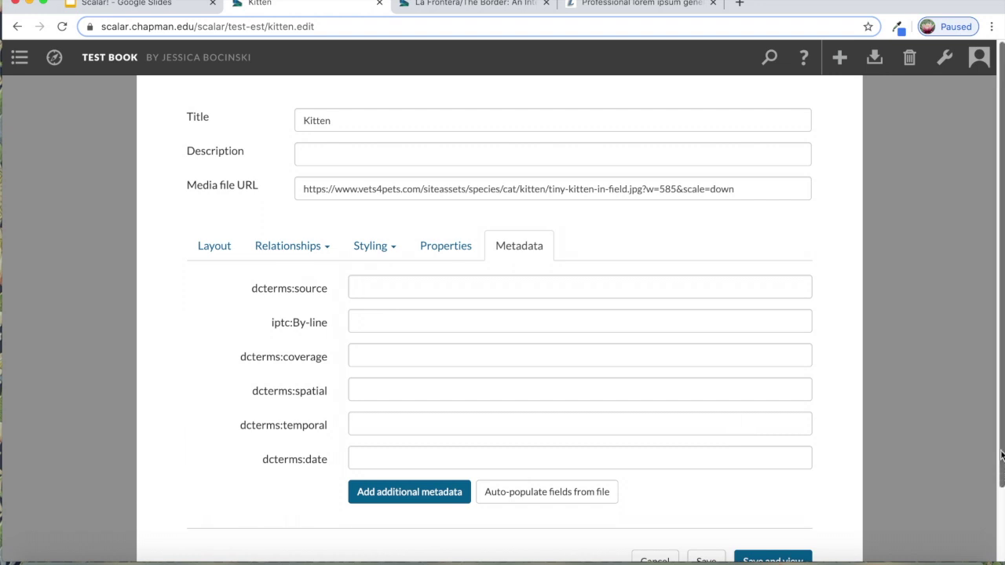
- Cancel the Kitten edits, confirm discarding them, and review the Kitten media page
scroll(1001, 456, "down", 2)
left_click(654, 484)
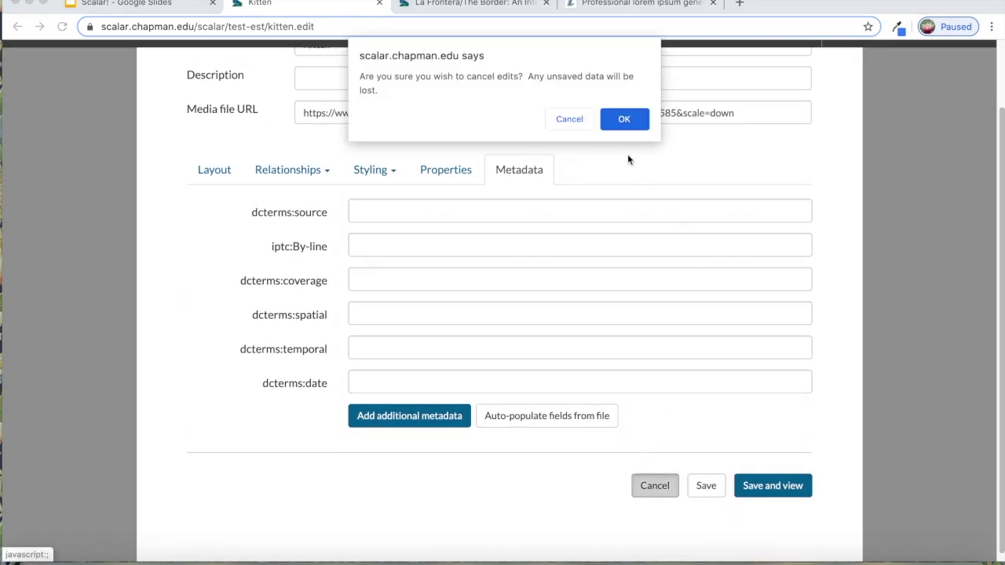
left_click(621, 124)
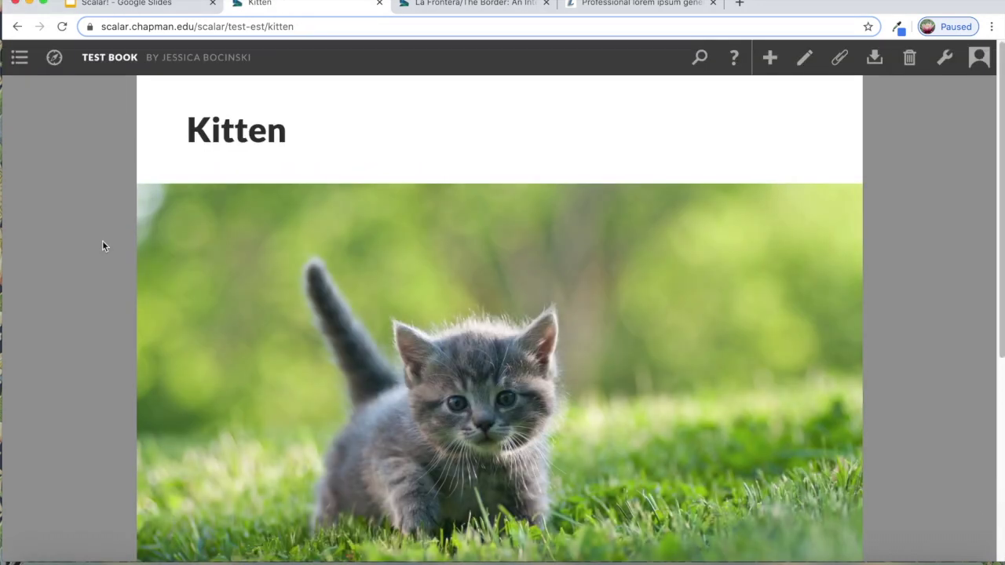
scroll(997, 226, "down", 6)
scroll(998, 226, "up", 4)
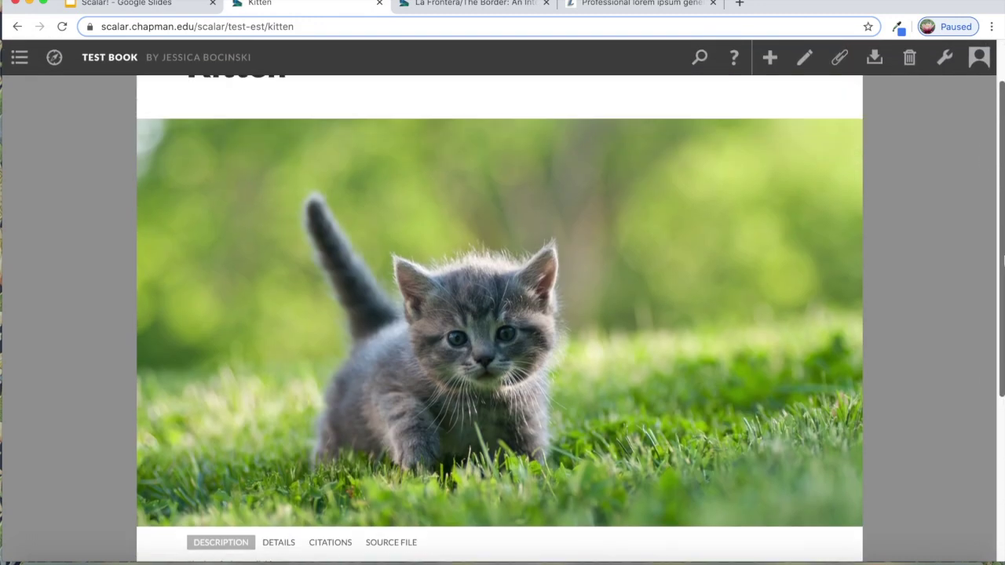
left_click(485, 4)
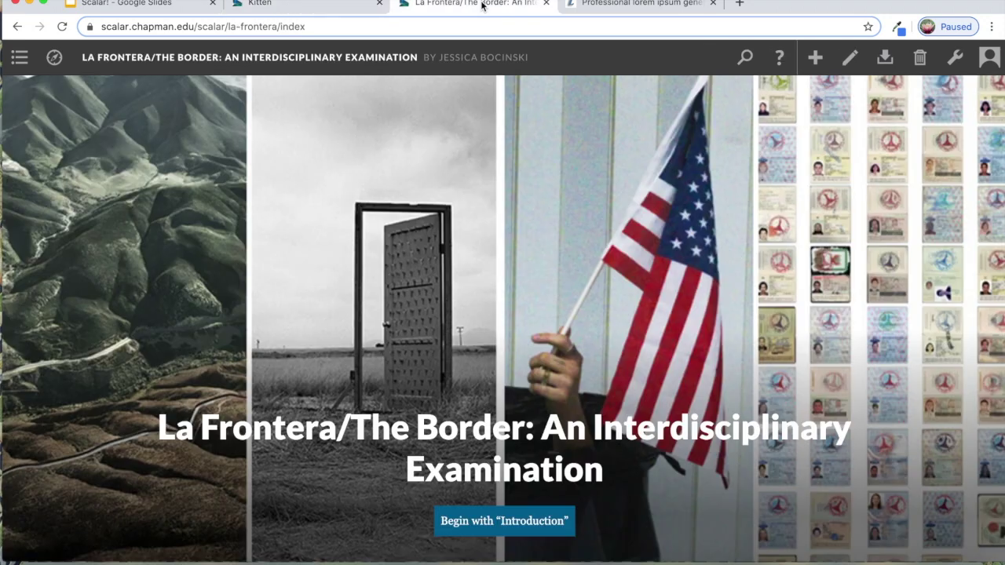
left_click(17, 58)
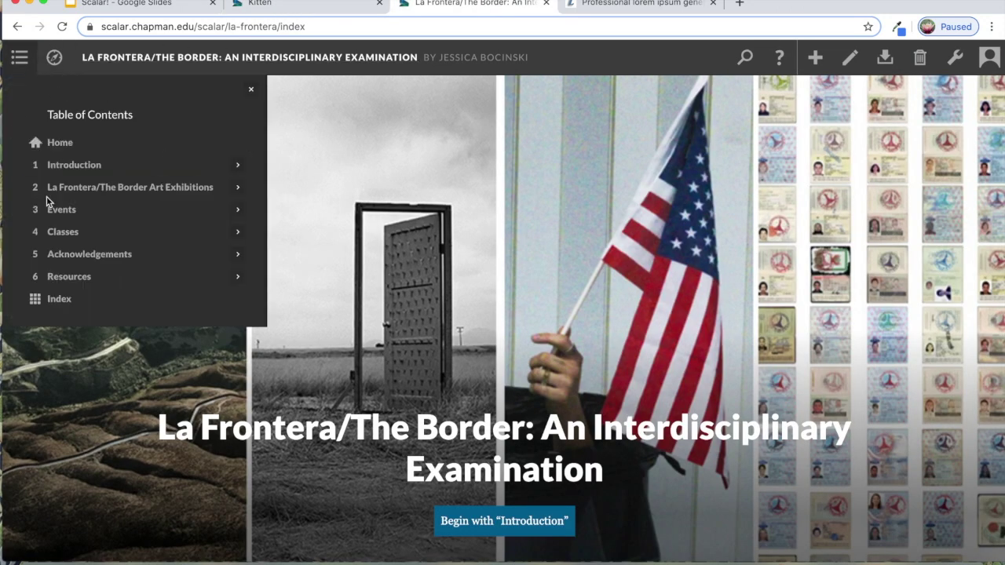
left_click(240, 193)
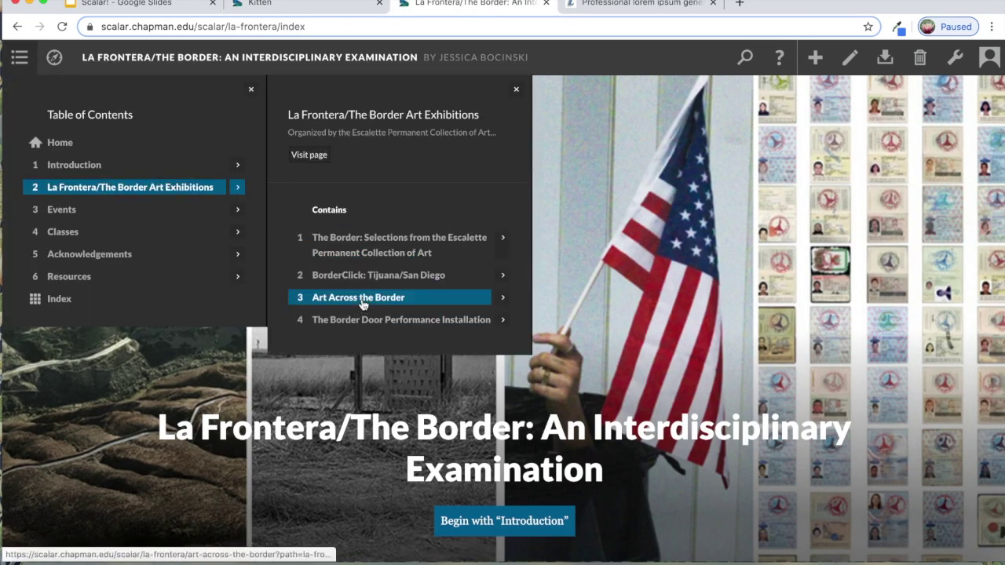
left_click(449, 304)
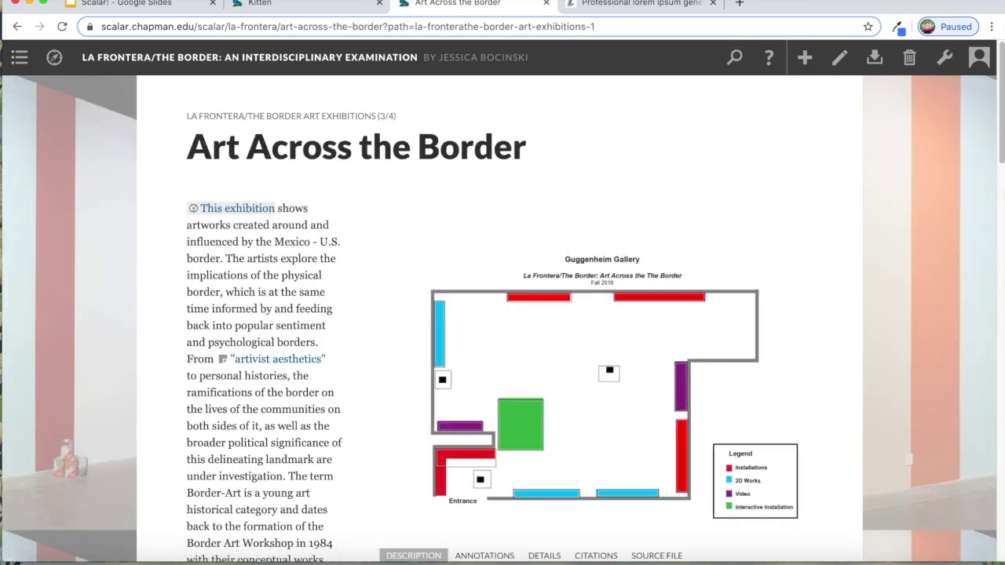
scroll(991, 153, "down", 5)
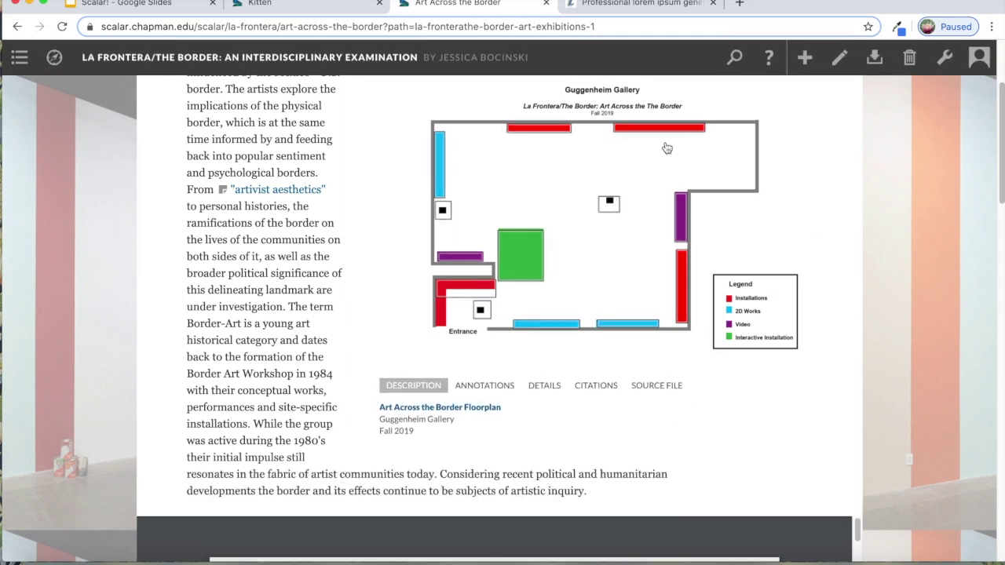
mouse_move(669, 134)
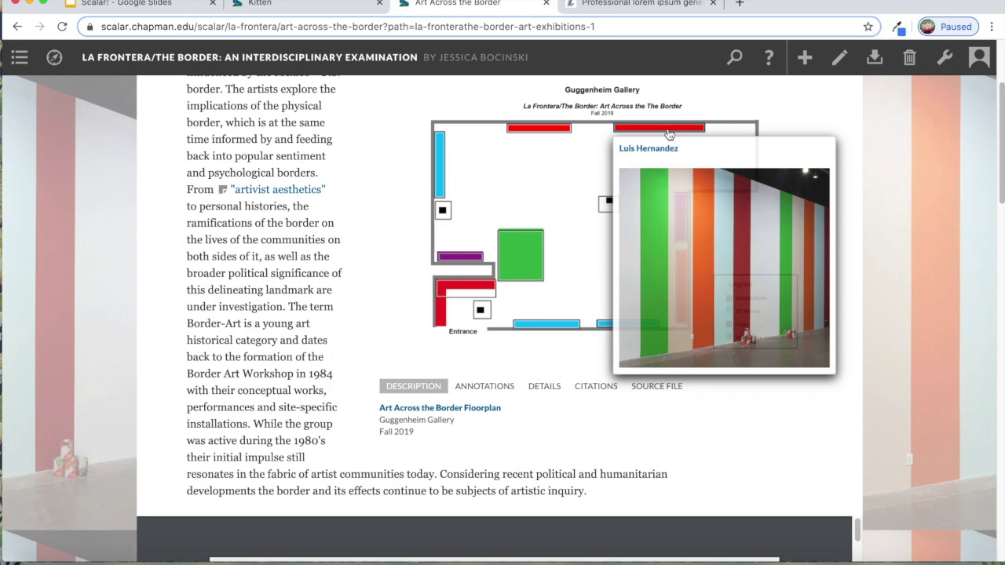
left_click(338, 4)
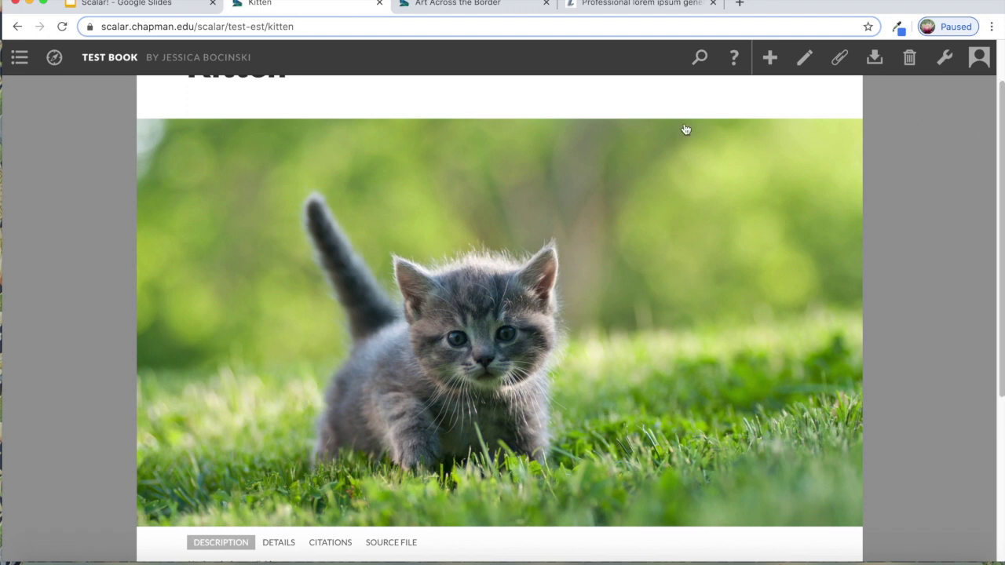
left_click(839, 65)
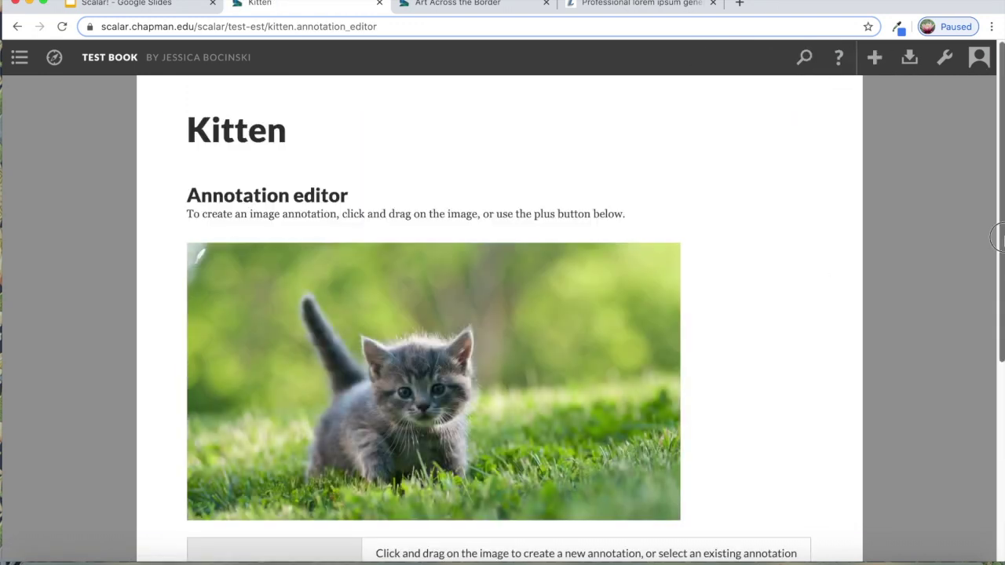
- Mark a region over the kitten's head and save it titled 'Annotation Test'
left_click_drag(995, 239, 997, 298)
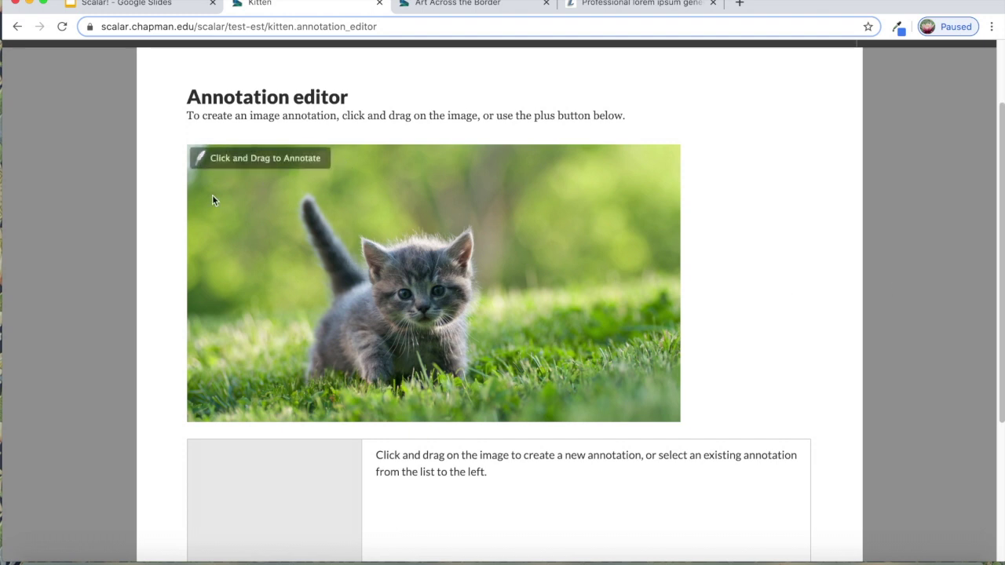
mouse_move(347, 212)
left_mouse_down()
mouse_move(382, 224)
mouse_move(508, 351)
mouse_move(398, 292)
mouse_move(466, 338)
mouse_move(524, 354)
left_mouse_up()
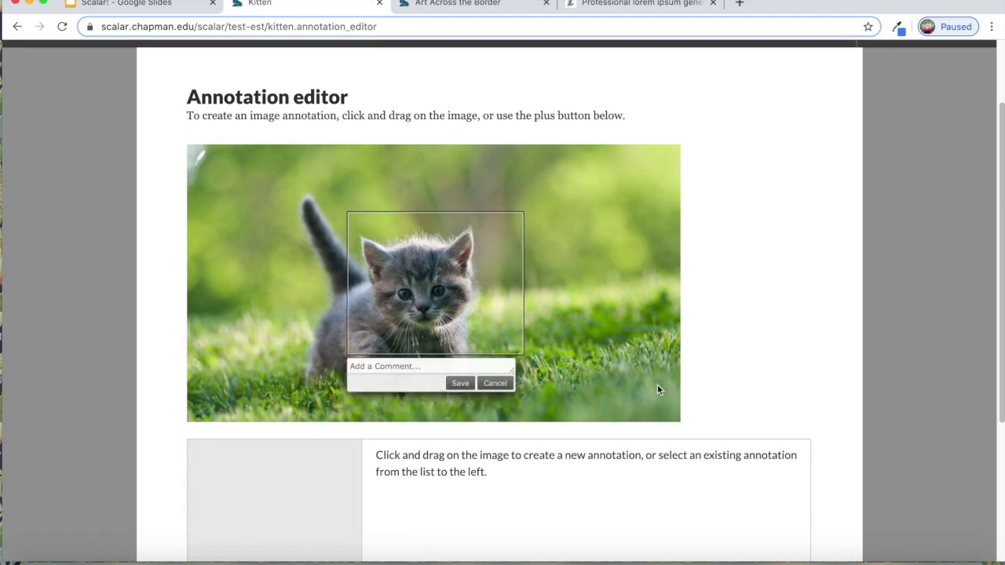
type("Annotation Test")
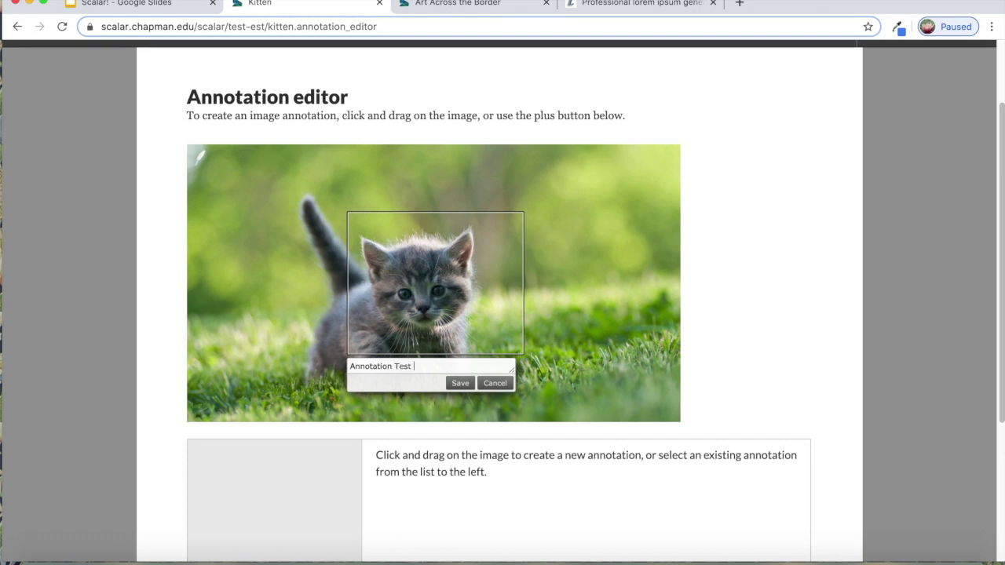
left_click(460, 383)
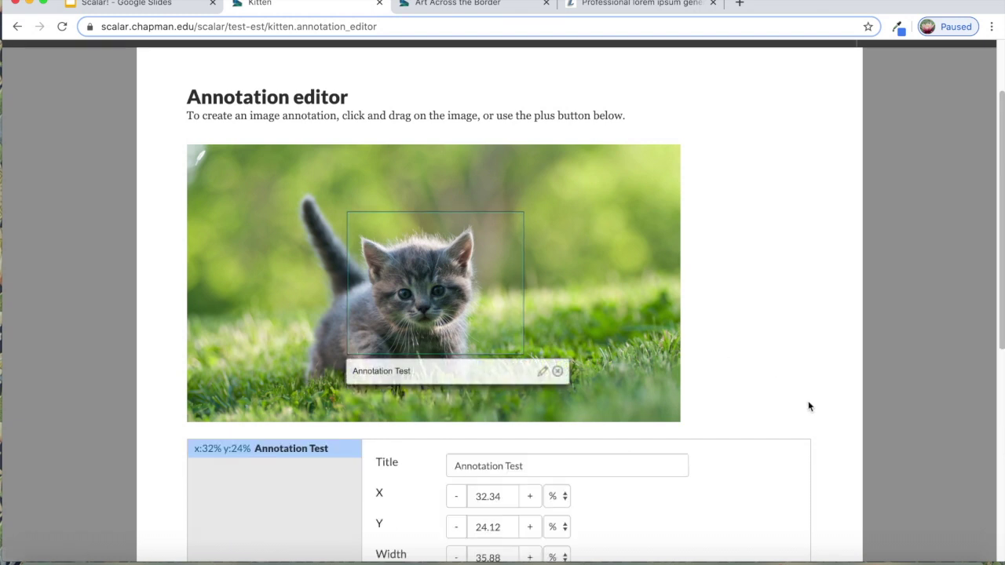
- Give the annotation the content 'This is a cat head.' and save it
scroll(809, 406, "down", 5)
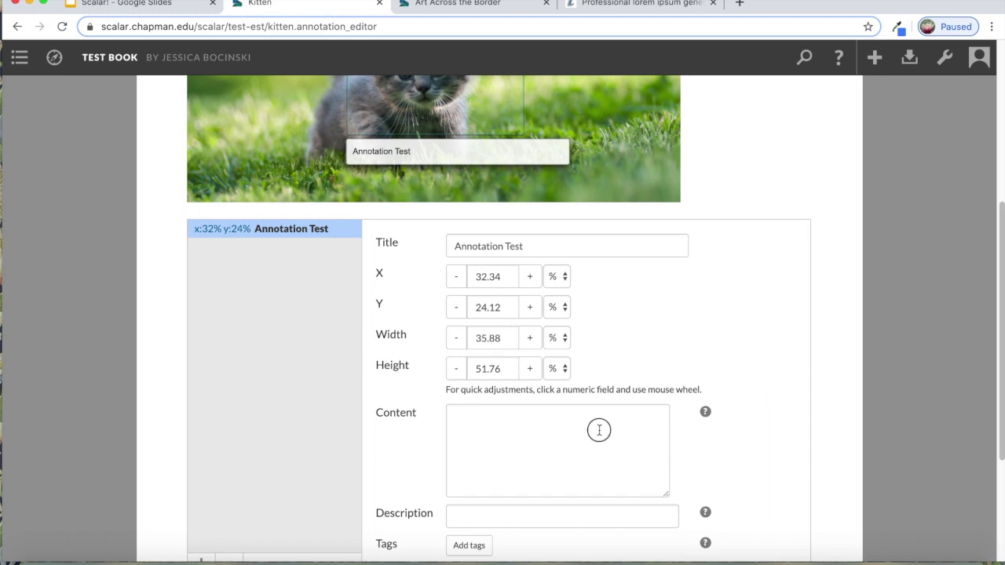
left_click(599, 429)
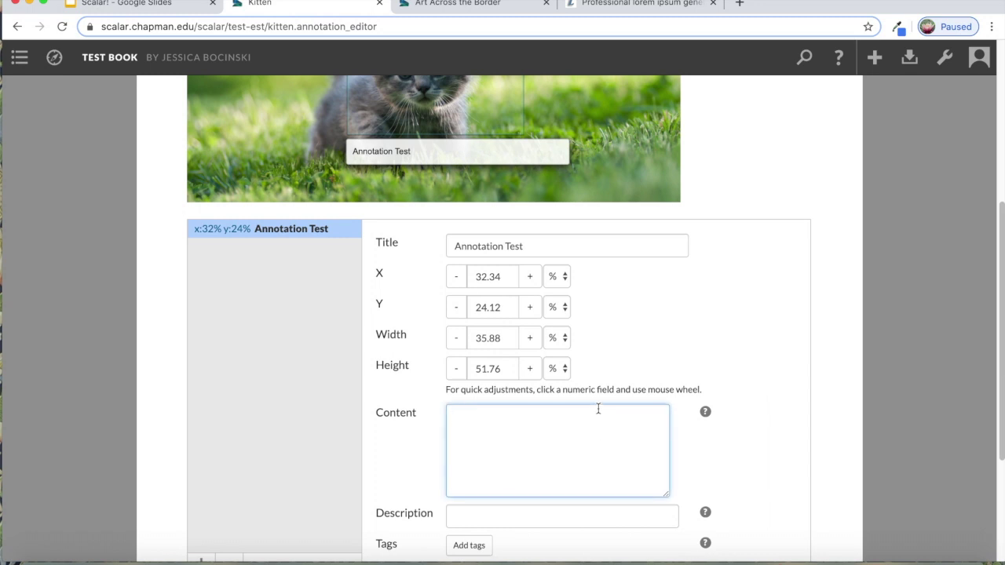
type("This is a cat head.")
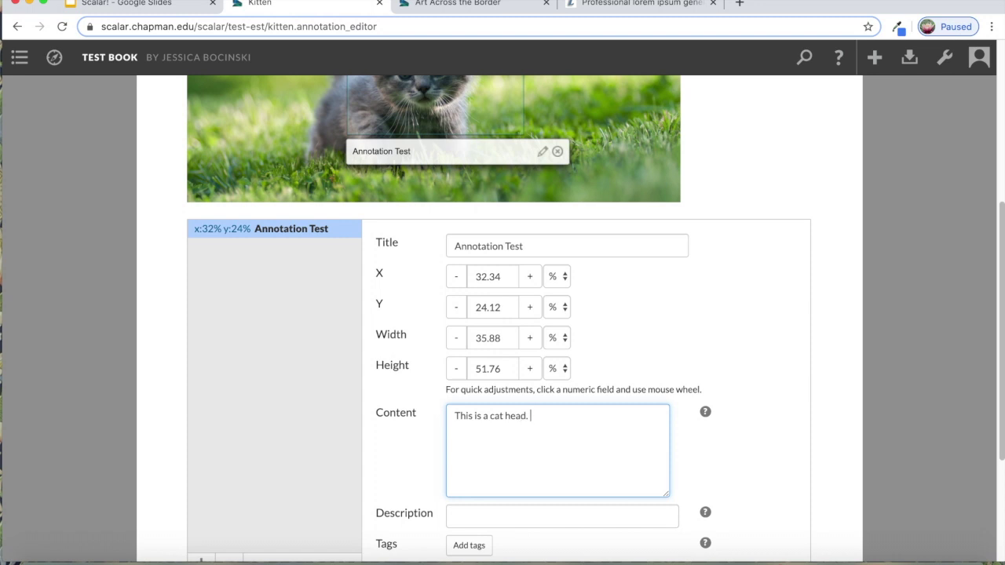
scroll(651, 319, "down", 5)
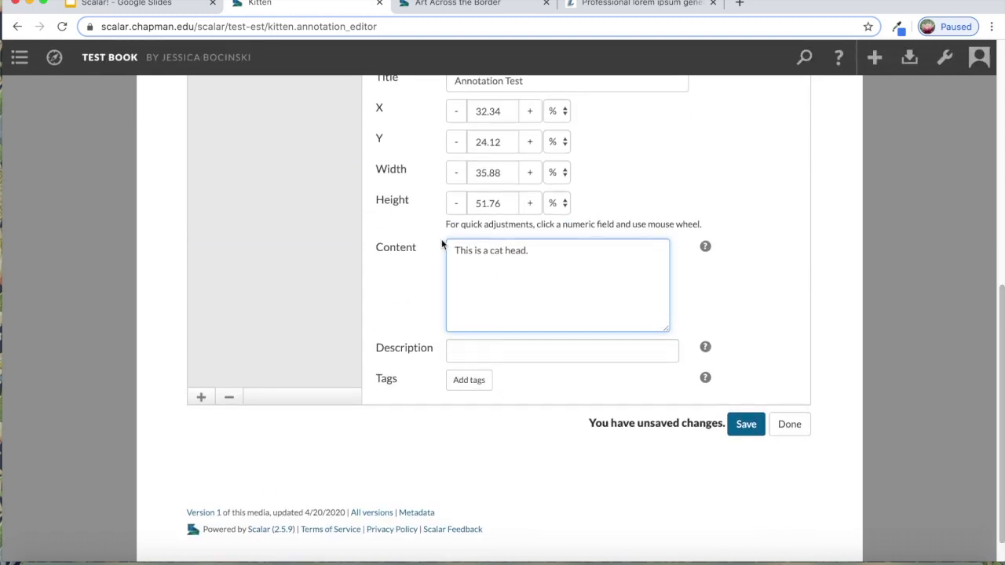
left_click(749, 428)
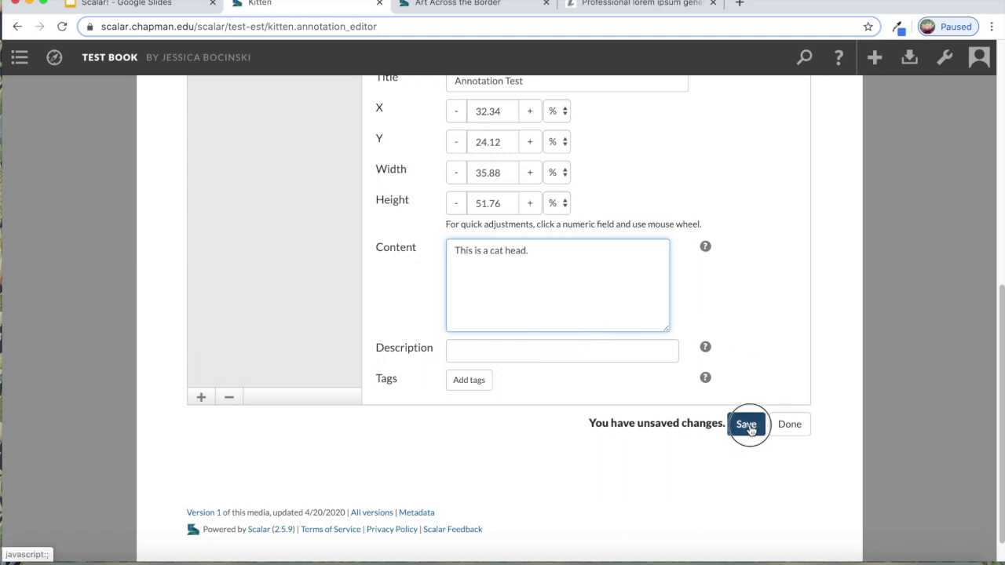
left_click(790, 424)
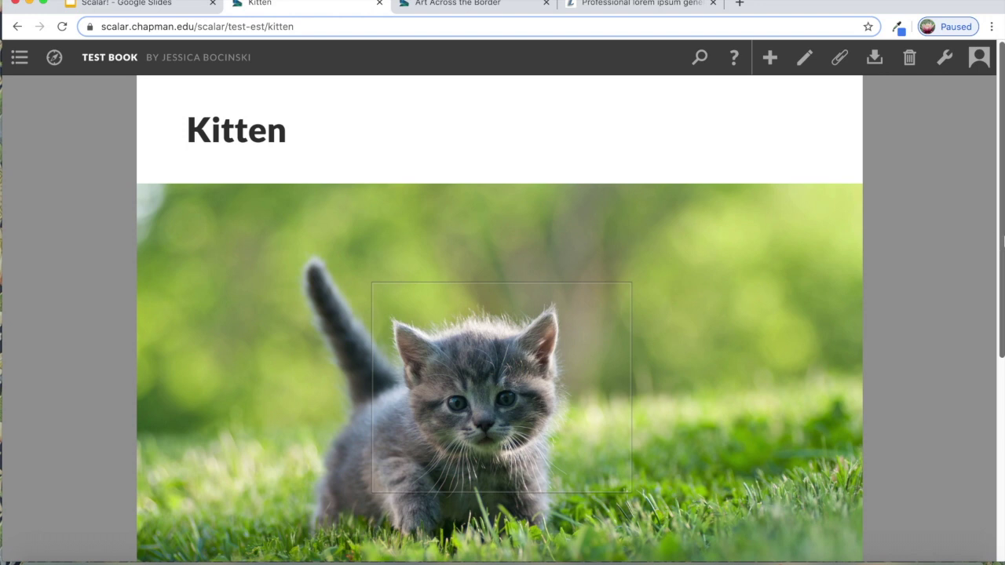
- Open the Cat Test Page from the table of contents, then return to the Kitten page
scroll(1003, 307, "down", 3)
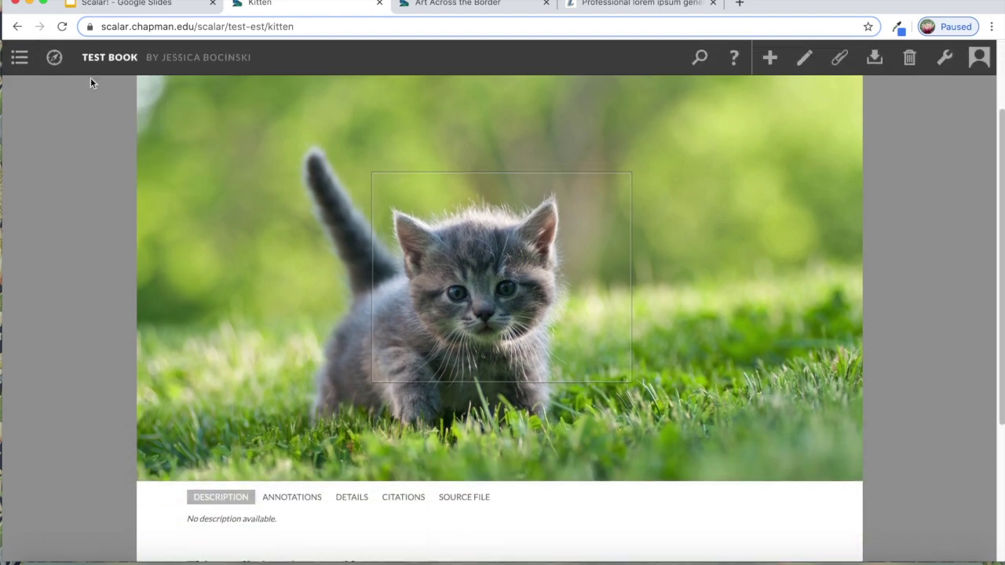
mouse_move(29, 63)
left_click(85, 174)
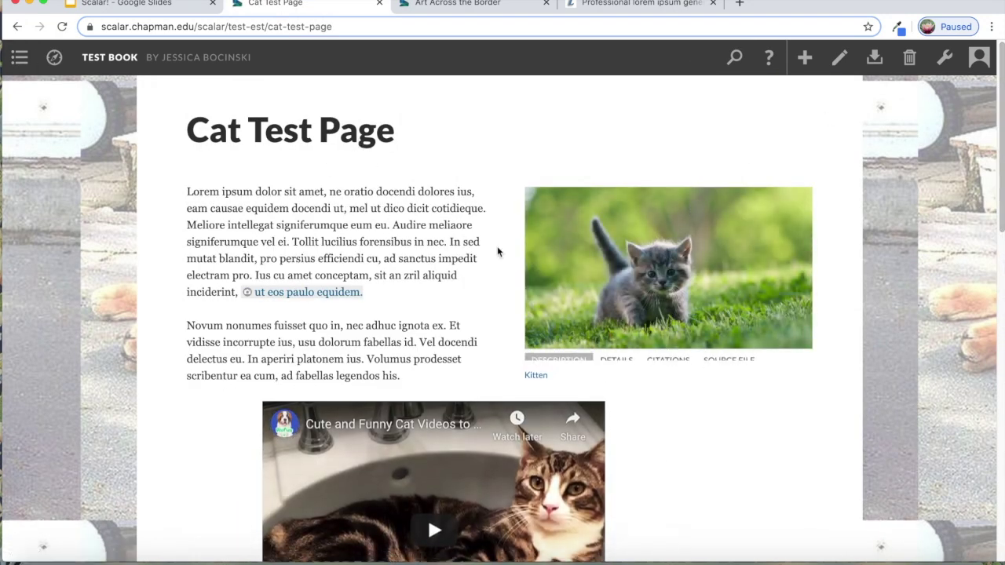
left_click(17, 27)
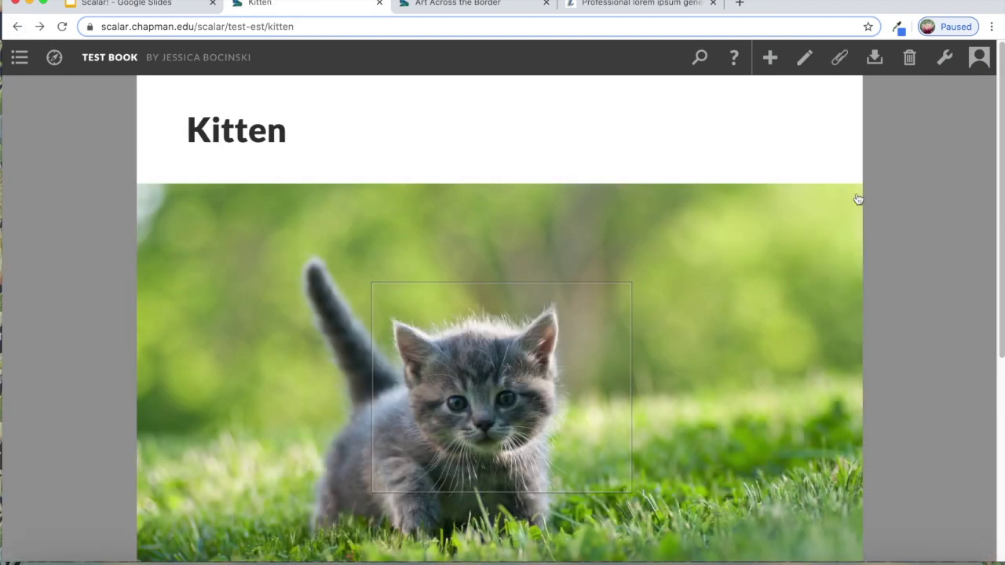
- Review the Kitten page, then reopen the Cat Test Page from the table of contents
scroll(859, 198, "down", 3)
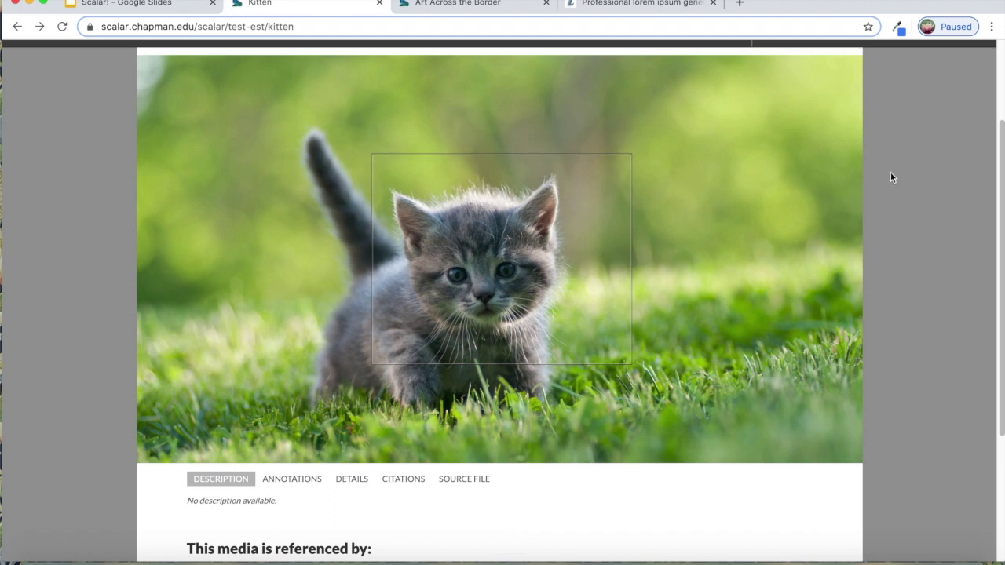
mouse_move(375, 170)
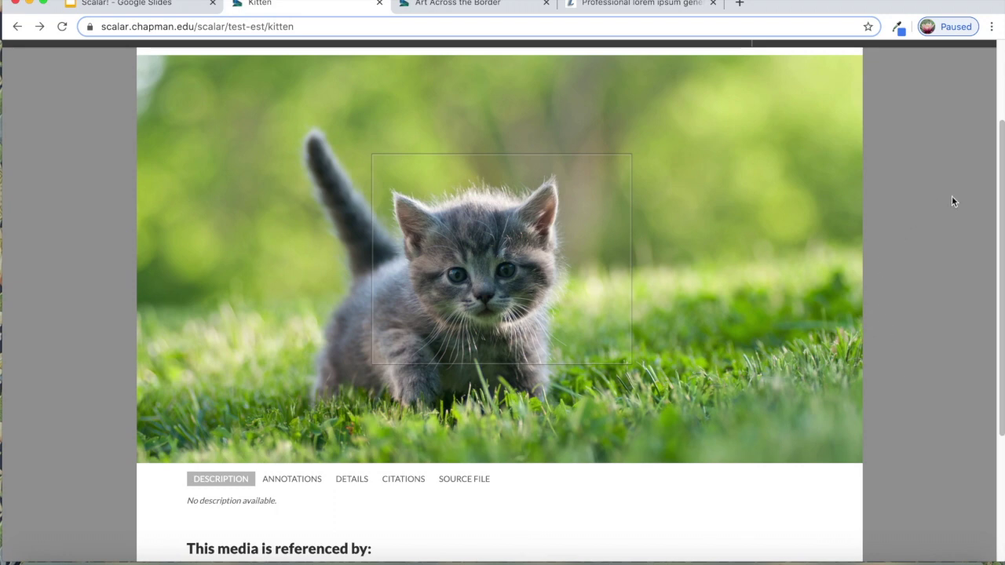
mouse_move(1002, 190)
left_mouse_down()
mouse_move(997, 318)
mouse_move(996, 266)
mouse_move(966, 204)
mouse_move(920, 210)
left_mouse_up()
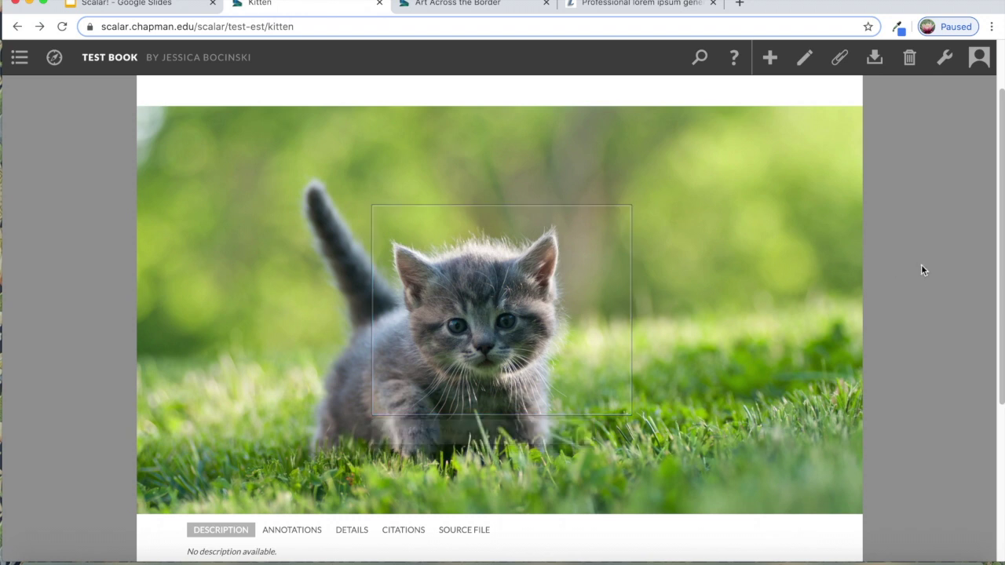
mouse_move(606, 269)
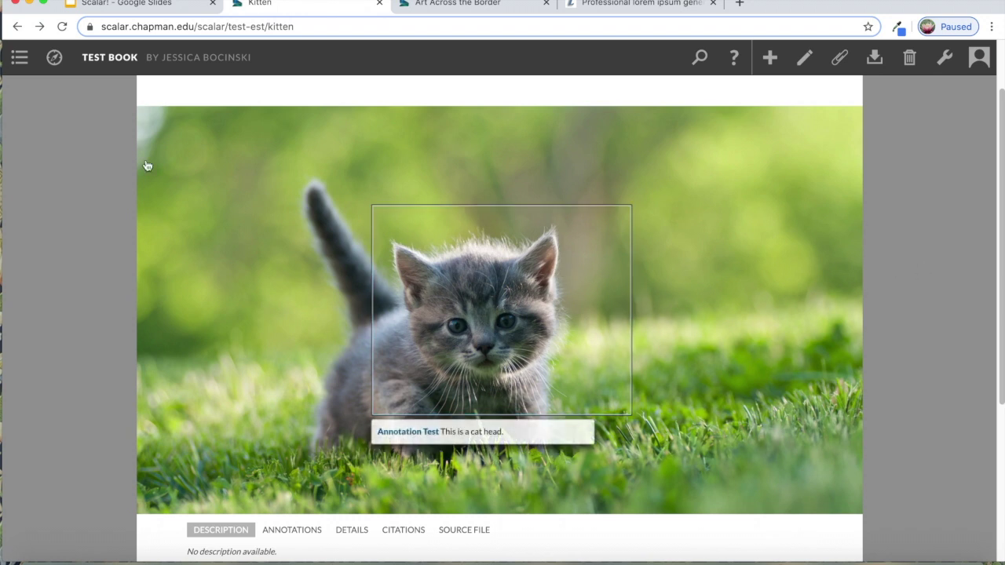
left_click(22, 58)
left_click(65, 169)
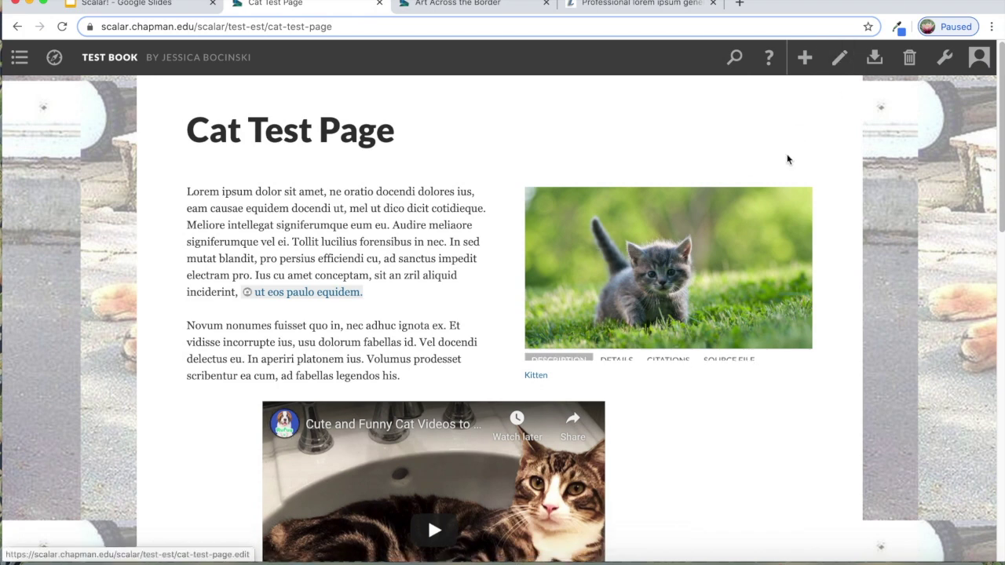
- Edit the Cat Test Page so the Kitten media features the Annotation Test annotation, then save
left_click(845, 64)
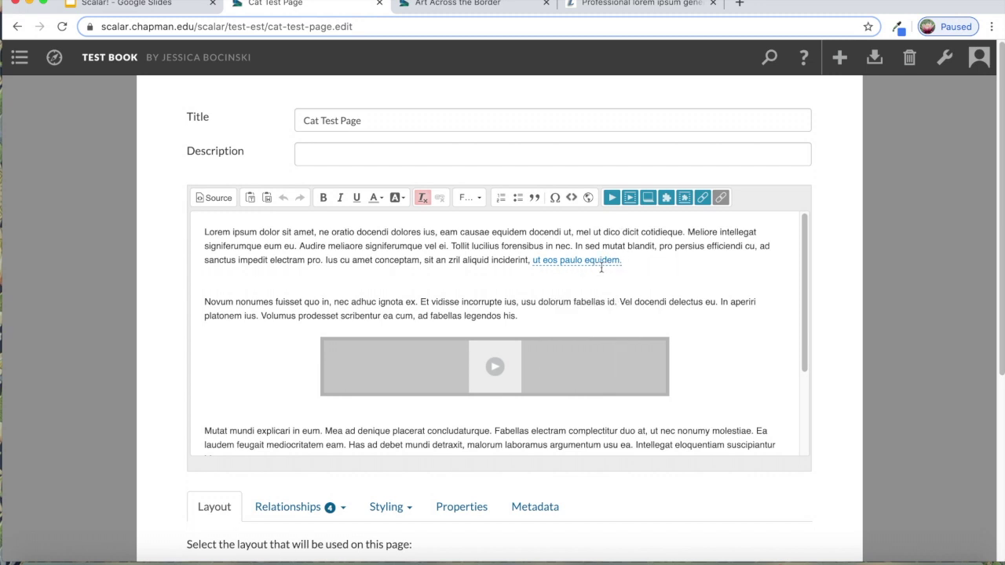
mouse_move(601, 268)
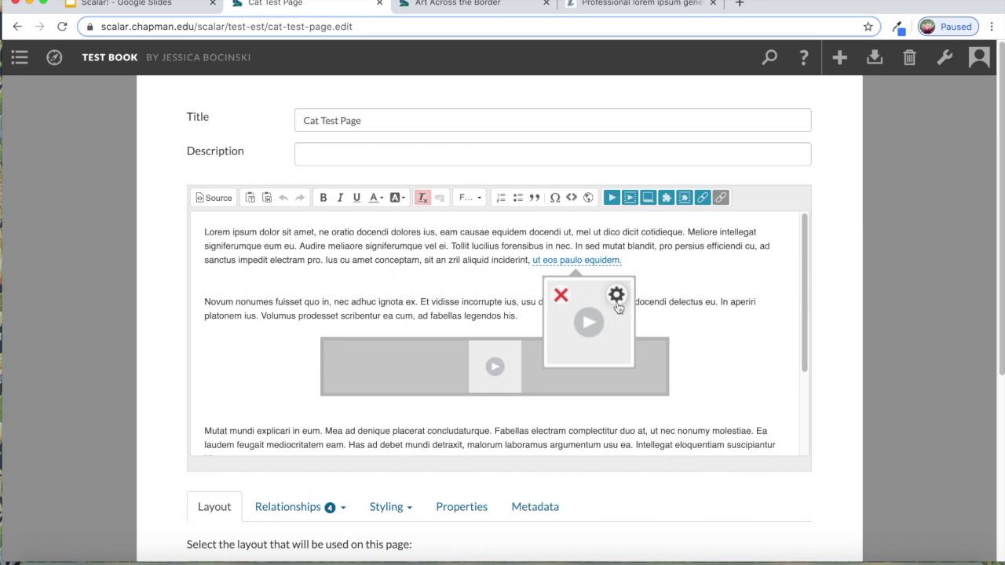
left_click(616, 300)
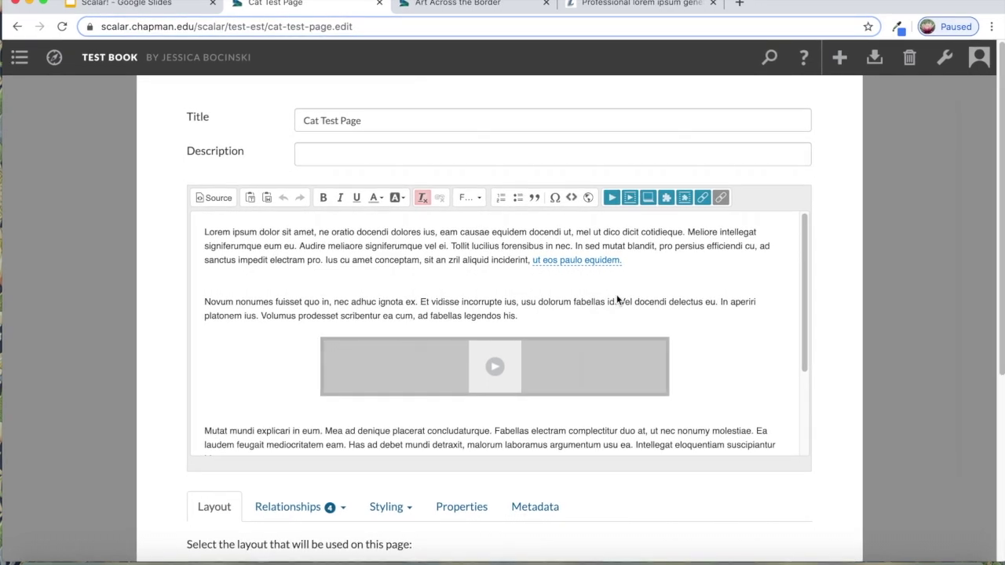
mouse_move(593, 265)
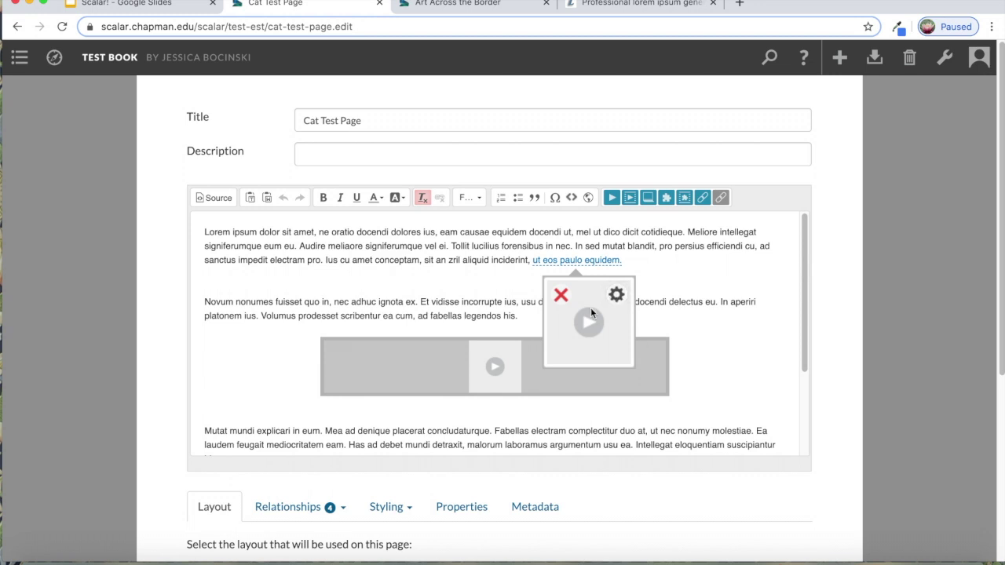
left_click(617, 294)
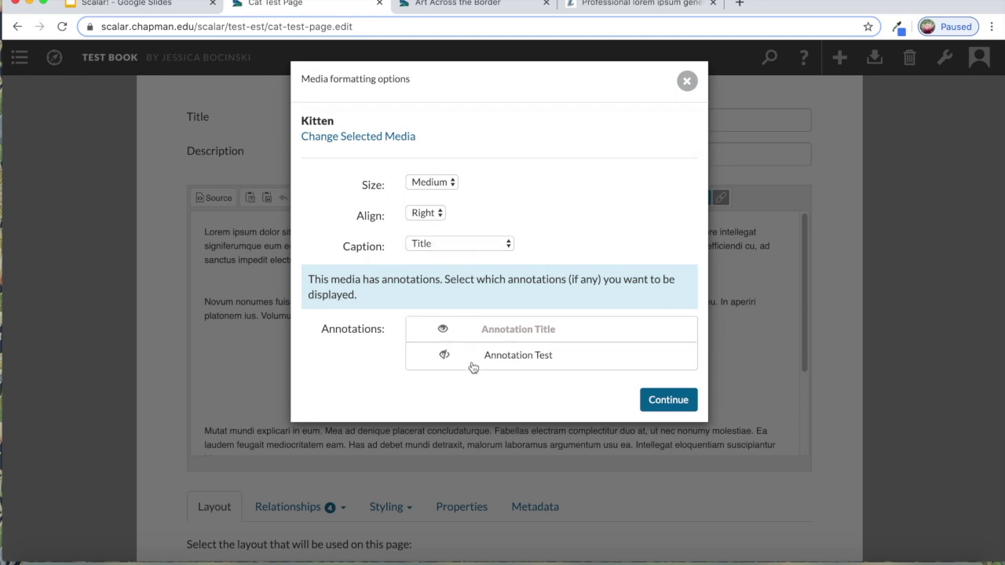
left_click(444, 356)
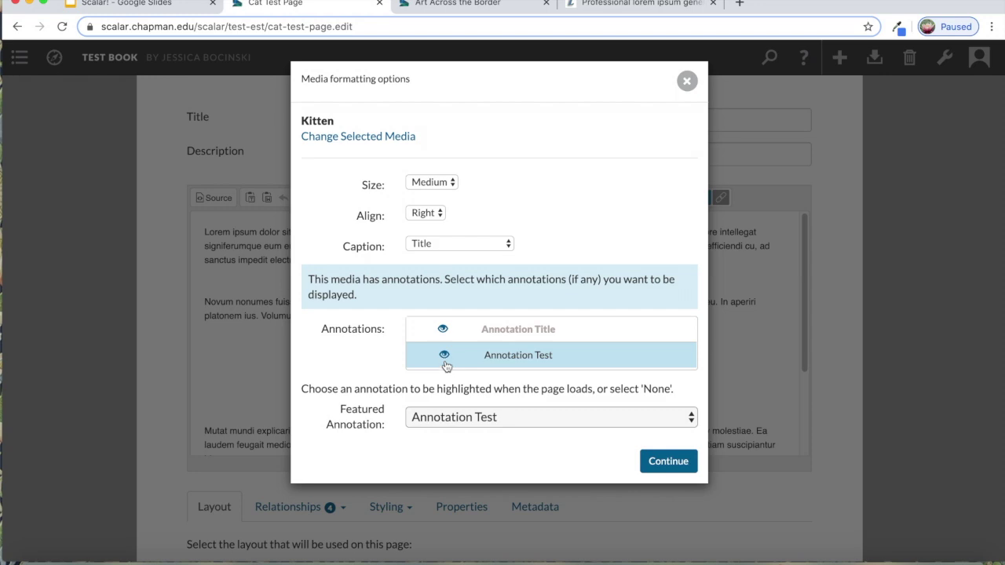
left_click(655, 463)
scroll(991, 306, "down", 2)
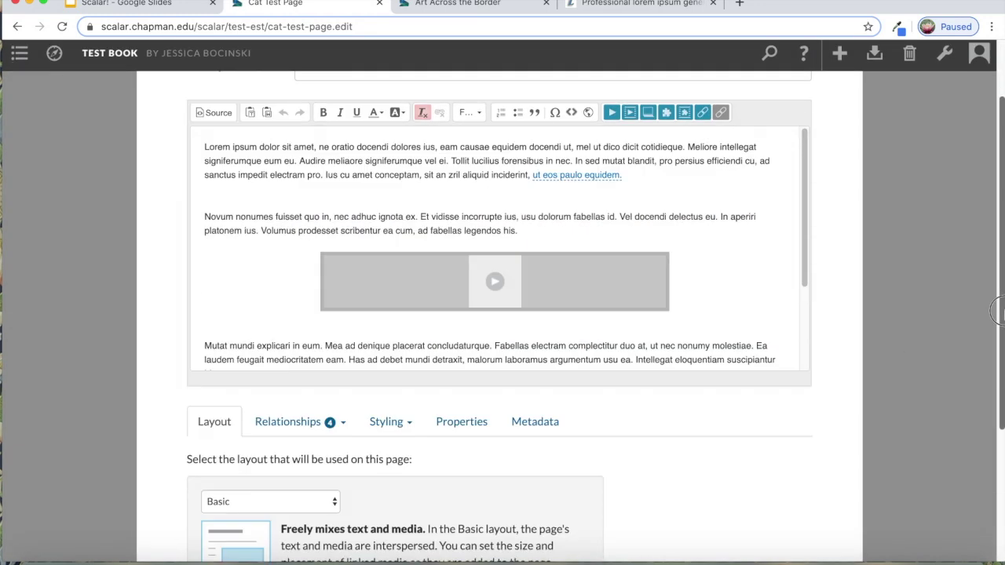
scroll(996, 311, "down", 3)
left_click(802, 526)
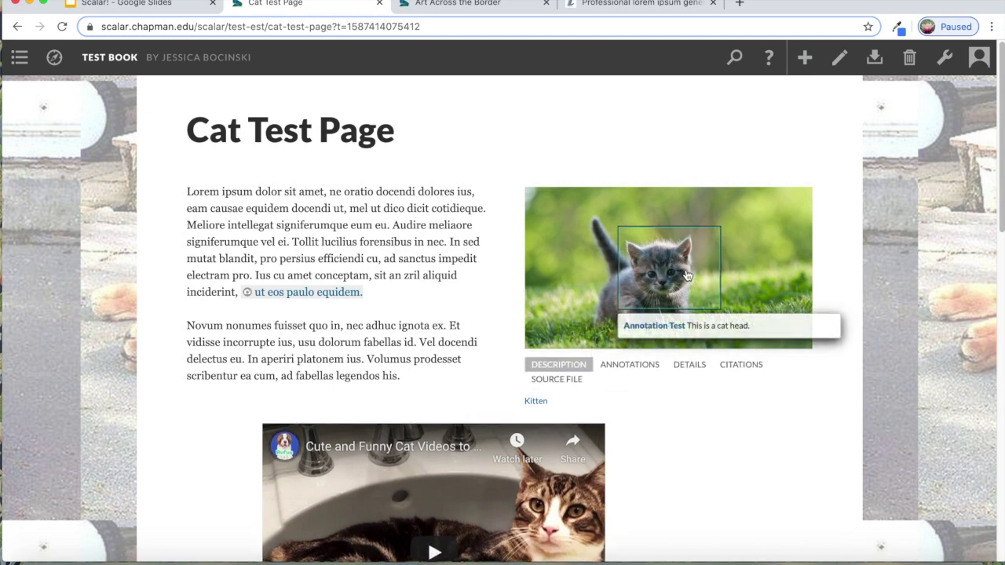
- Scroll through the saved Cat Test Page to review the annotated kitten image and video
scroll(424, 337, "down", 3)
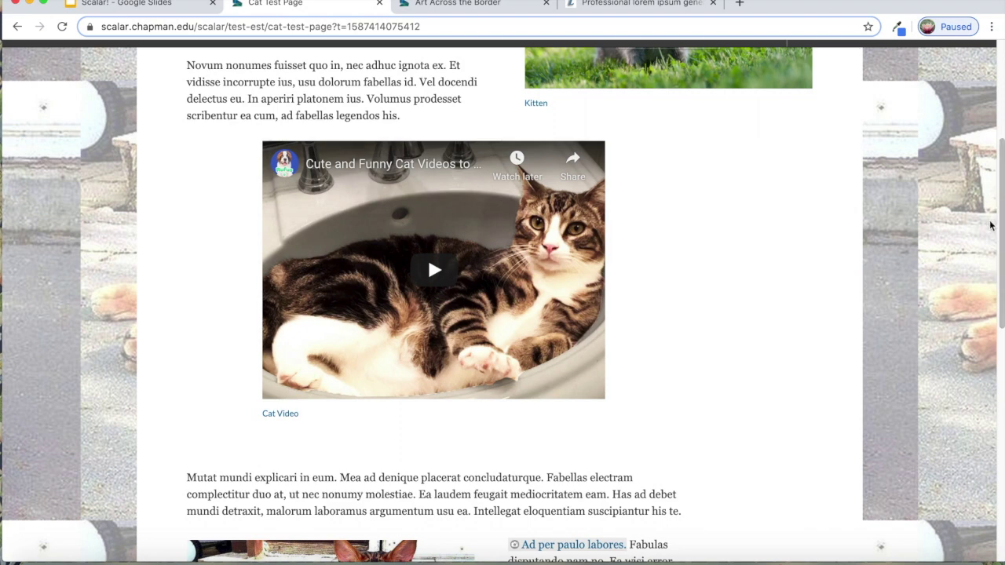
scroll(991, 225, "up", 5)
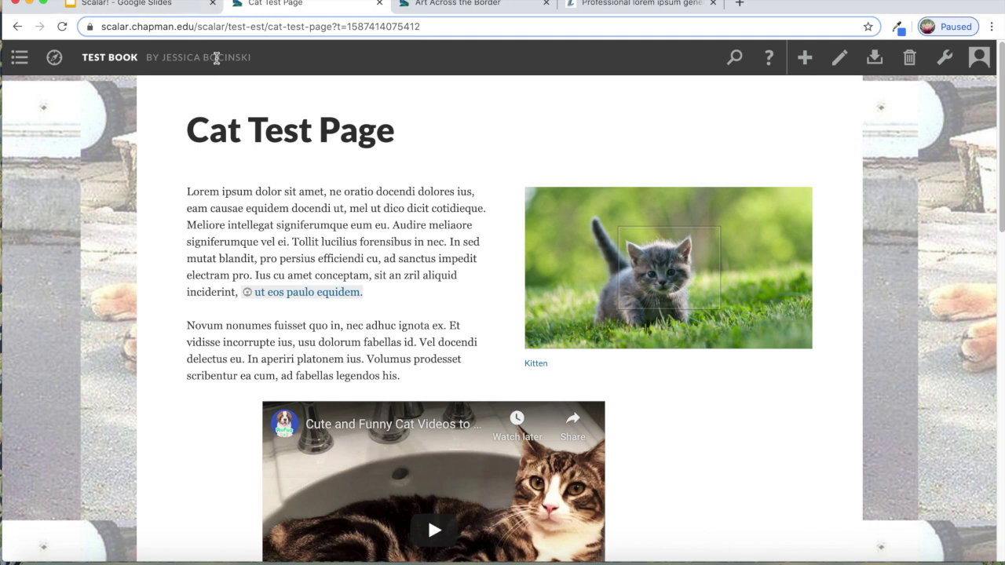
left_click_drag(254, 62, 202, 60)
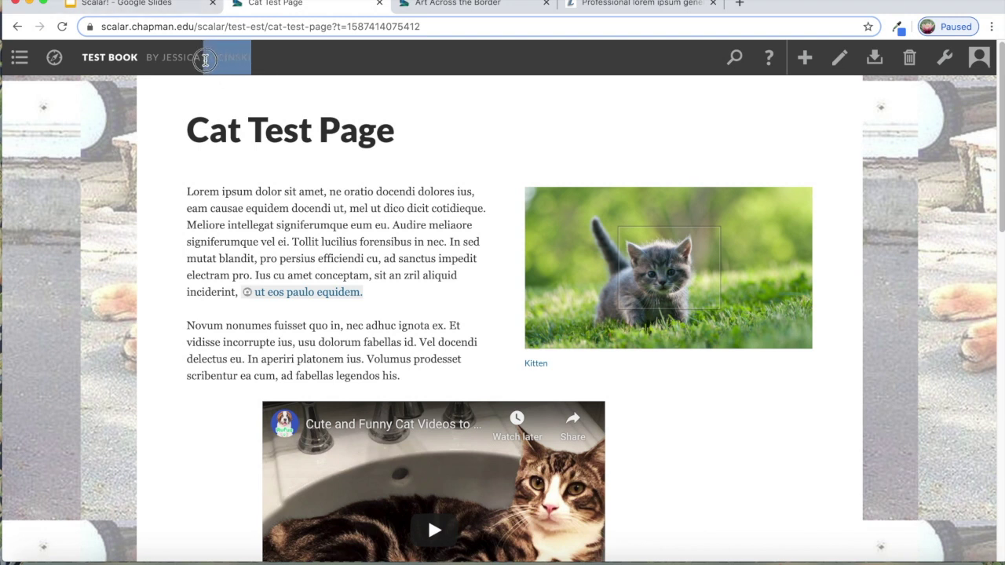
left_click(151, 245)
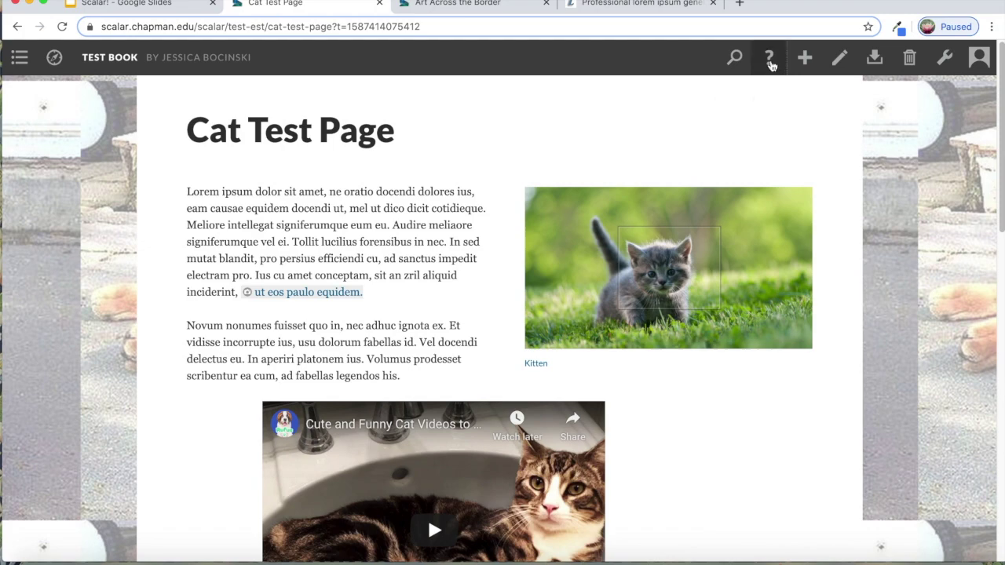
- Open the Help overview and scroll through its explanation of the header bar
left_click(772, 65)
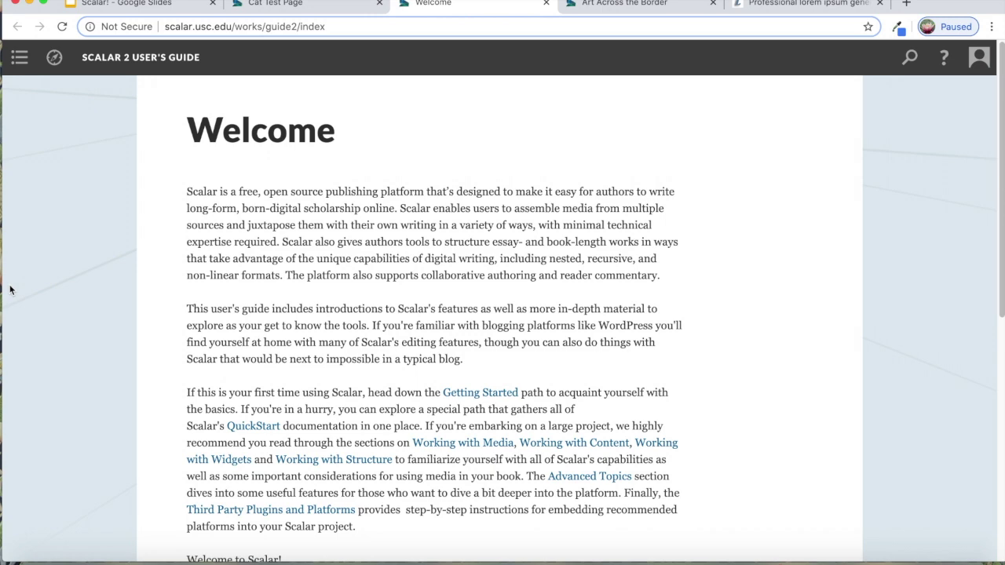
scroll(311, 294, "down", 10)
scroll(312, 296, "up", 10)
scroll(105, 295, "down", 5)
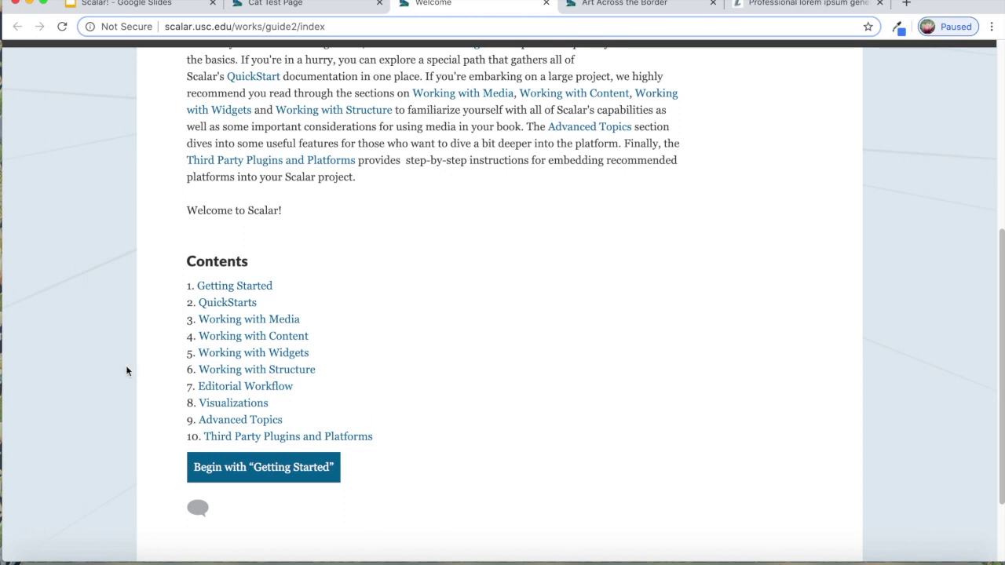
- Read the User's Guide's Working with Widgets chapter, then return to the Cat Test Page tab
left_click(257, 355)
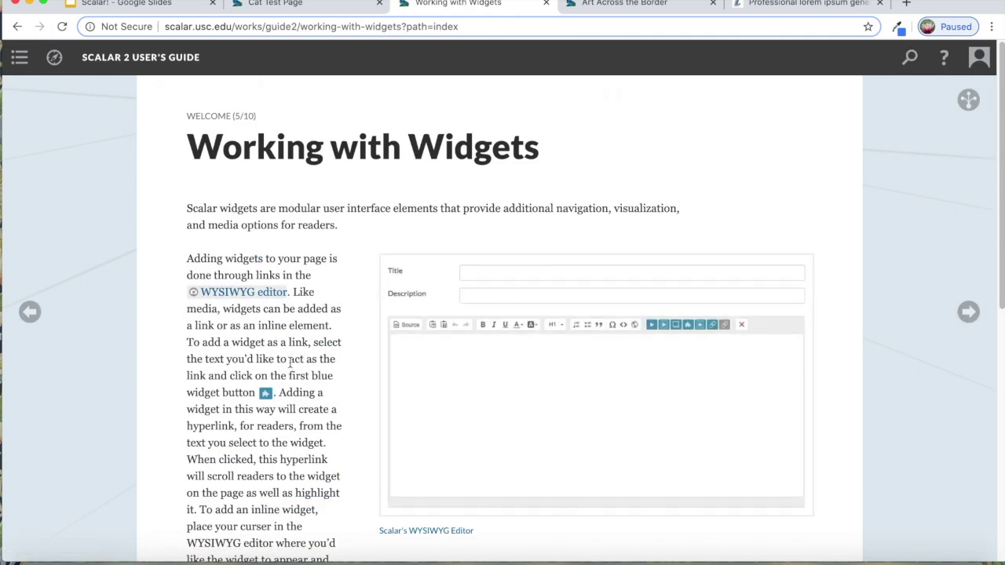
scroll(290, 363, "down", 4)
scroll(329, 370, "up", 4)
scroll(352, 308, "down", 1)
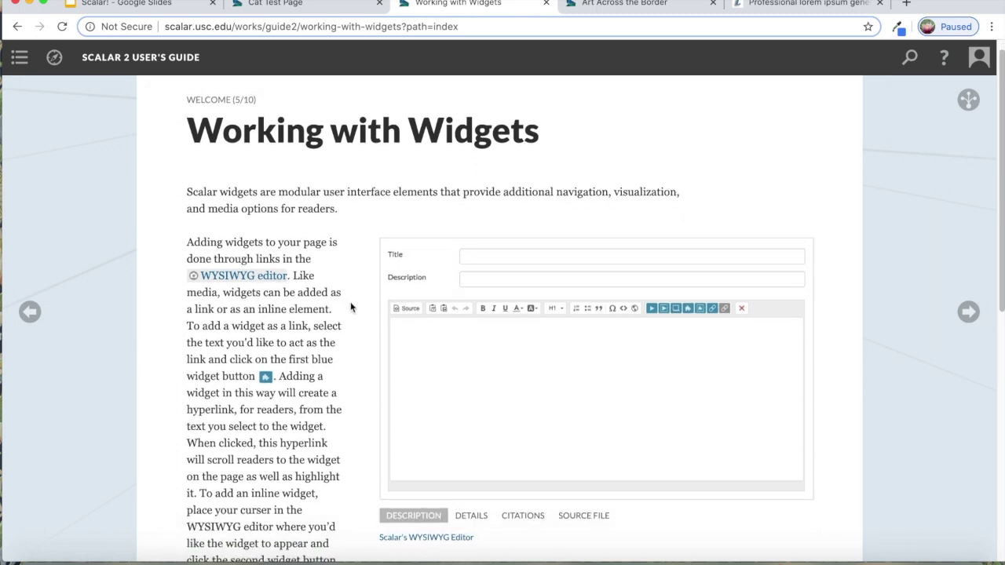
scroll(353, 305, "up", 1)
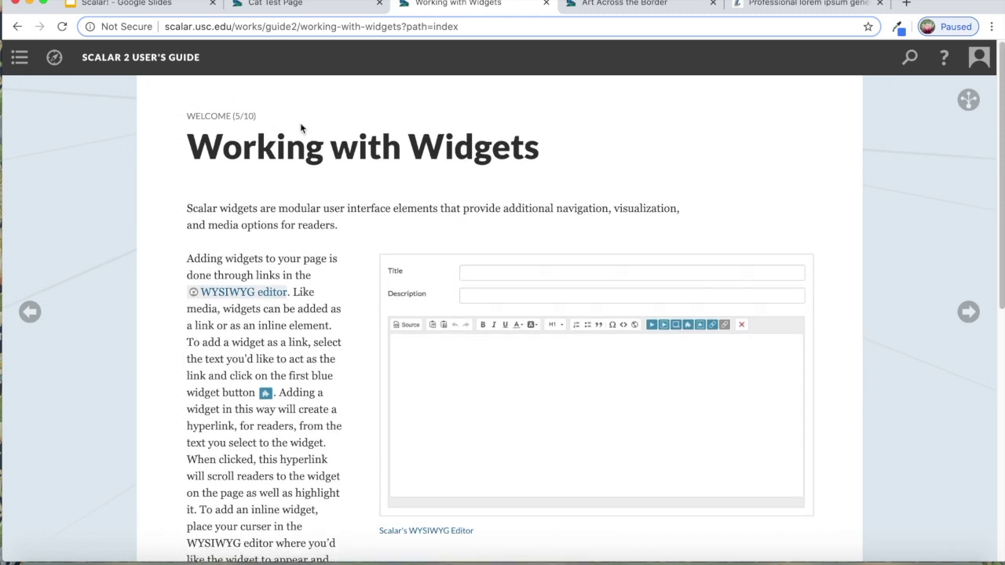
left_click(905, 60)
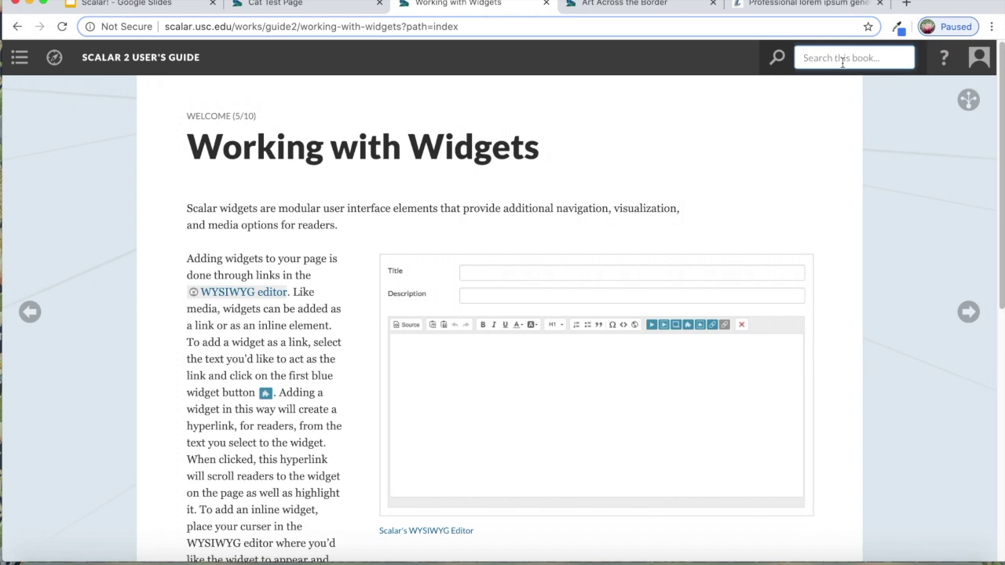
left_click(278, 10)
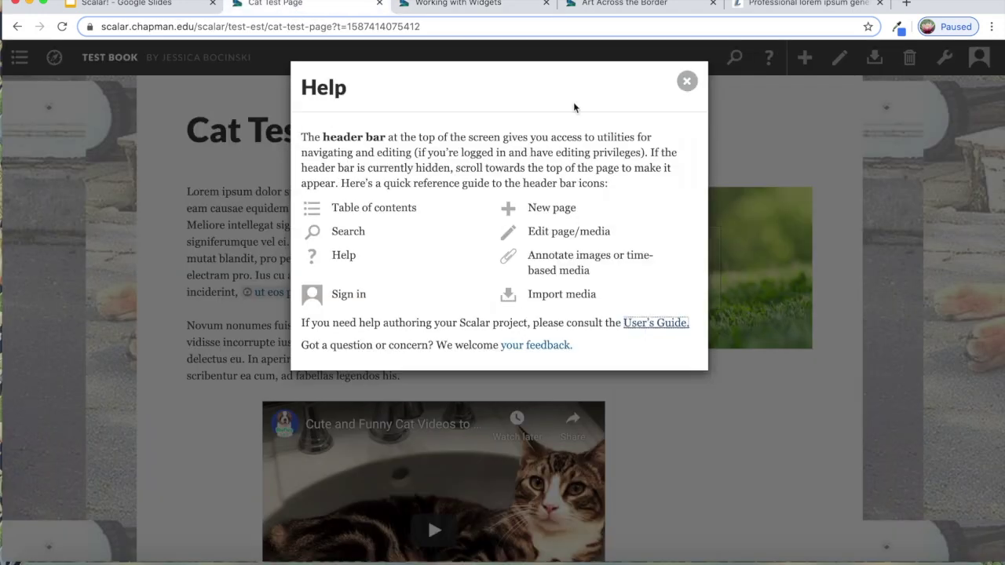
- Close the Help overview and search the book for 'cat', then dismiss the results
left_click(687, 81)
left_click(730, 57)
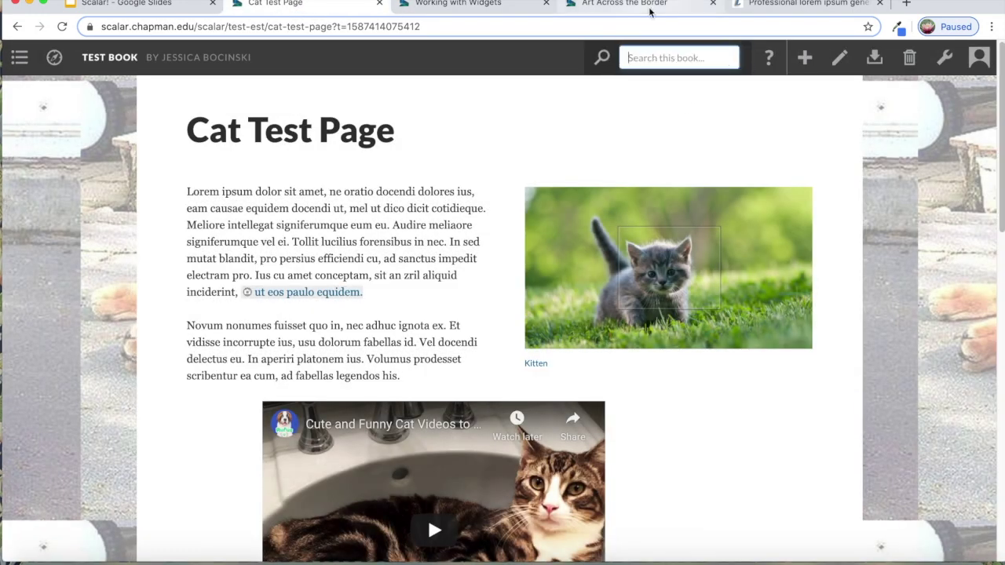
type("cat")
key("Return")
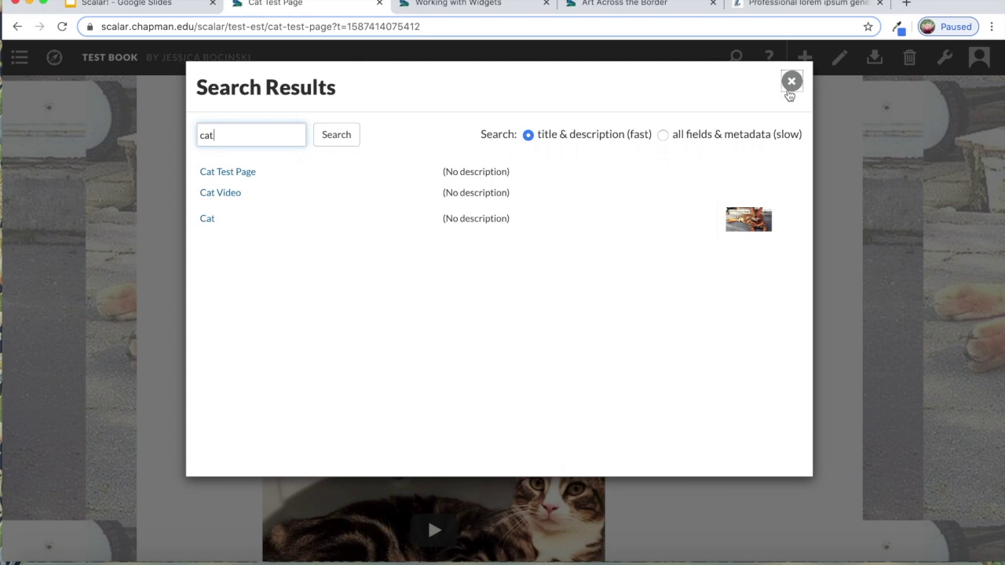
left_click(790, 84)
- Open the user's guide book search, then return to the Cat Test Page tab
key("ctrl+Tab")
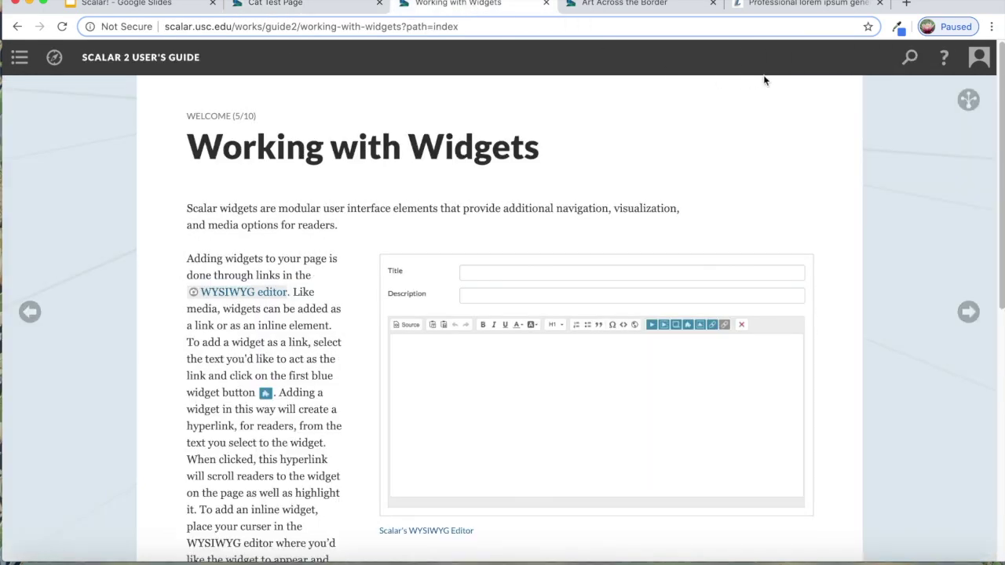
left_click(909, 57)
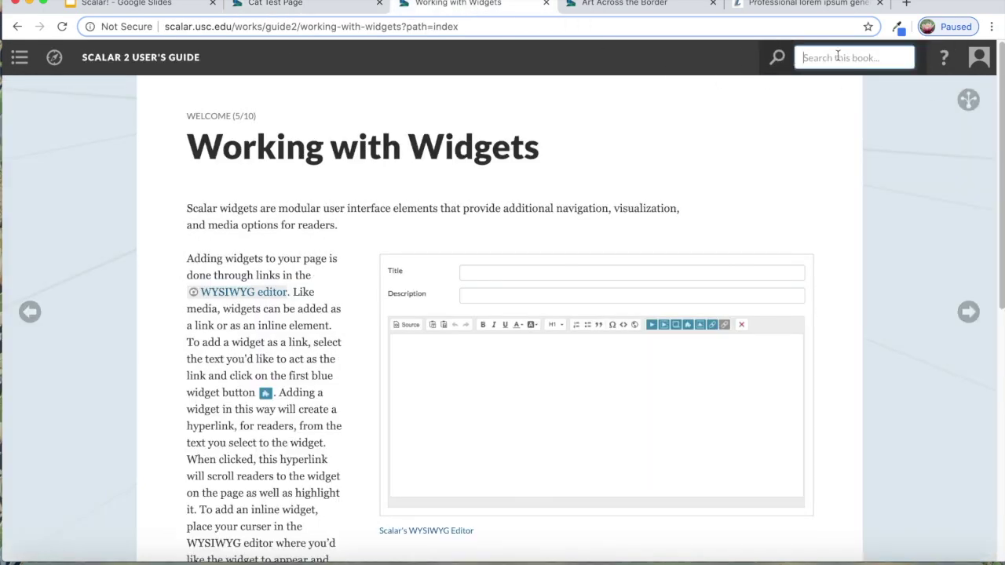
left_click(293, 6)
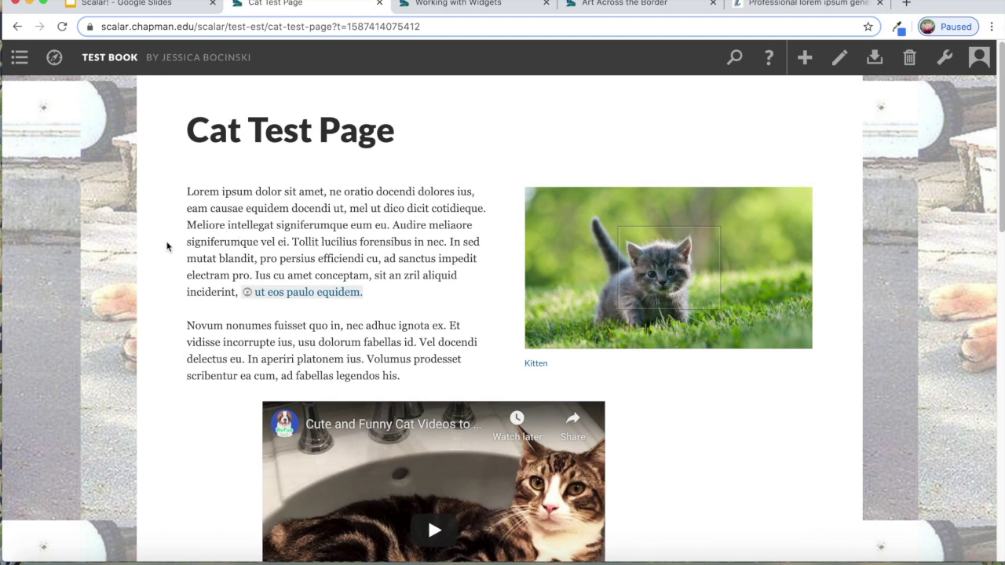
- Scroll the Cat Test Page down to the annotated Kitten image and its media details
scroll(170, 300, "down", 3)
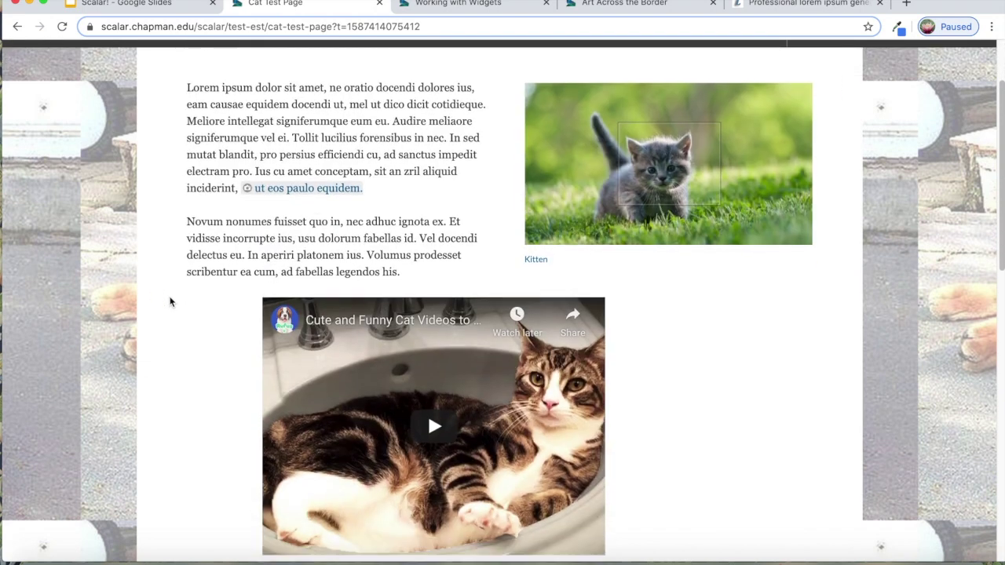
scroll(171, 302, "down", 1)
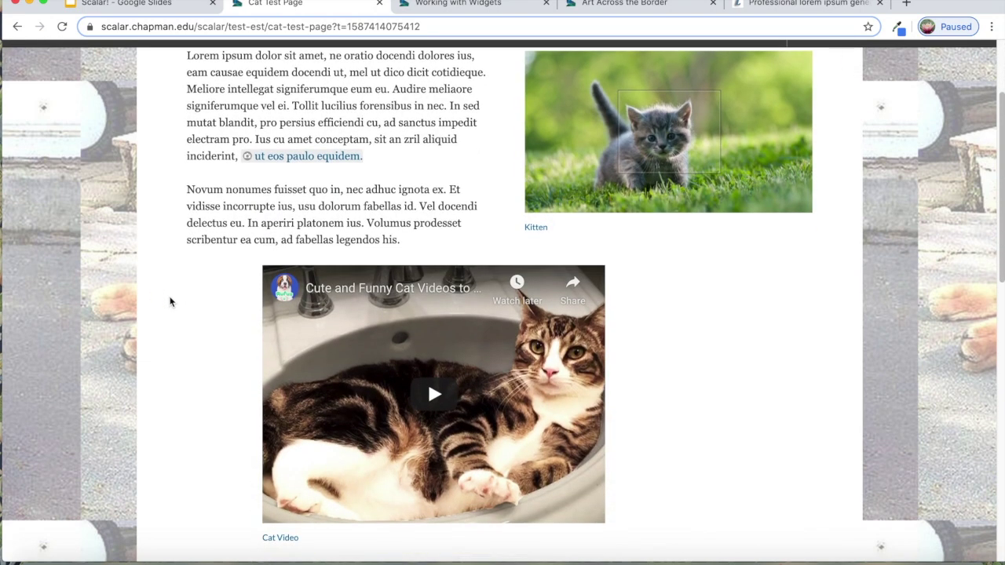
mouse_move(733, 220)
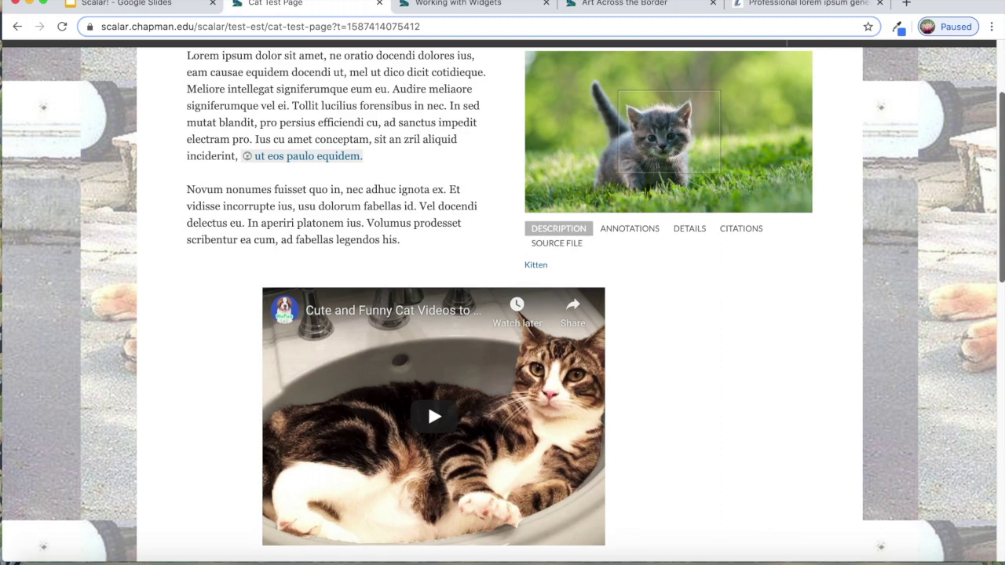